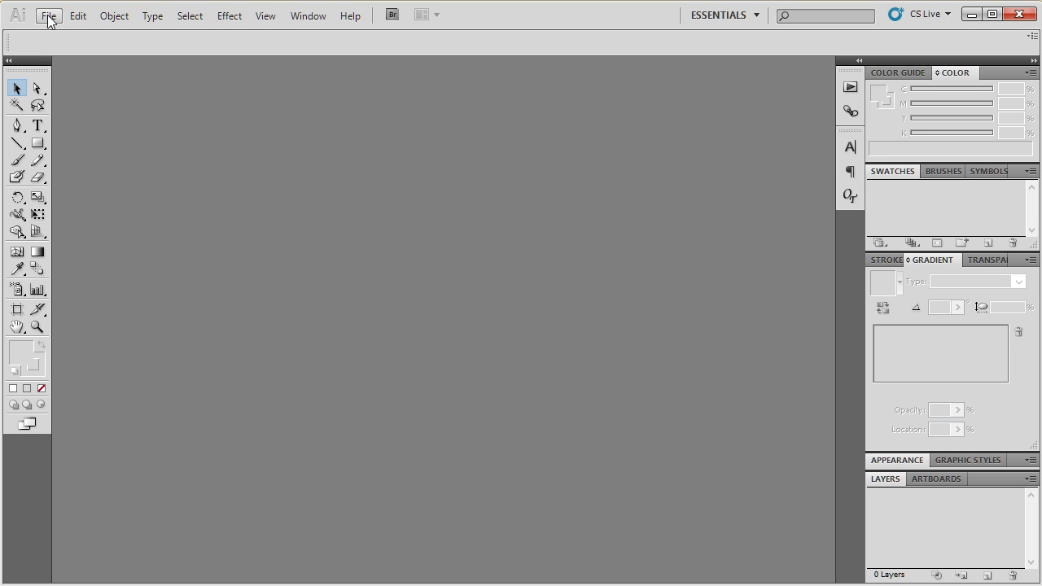
{"action": "left_click", "coordinate": [48, 18]}
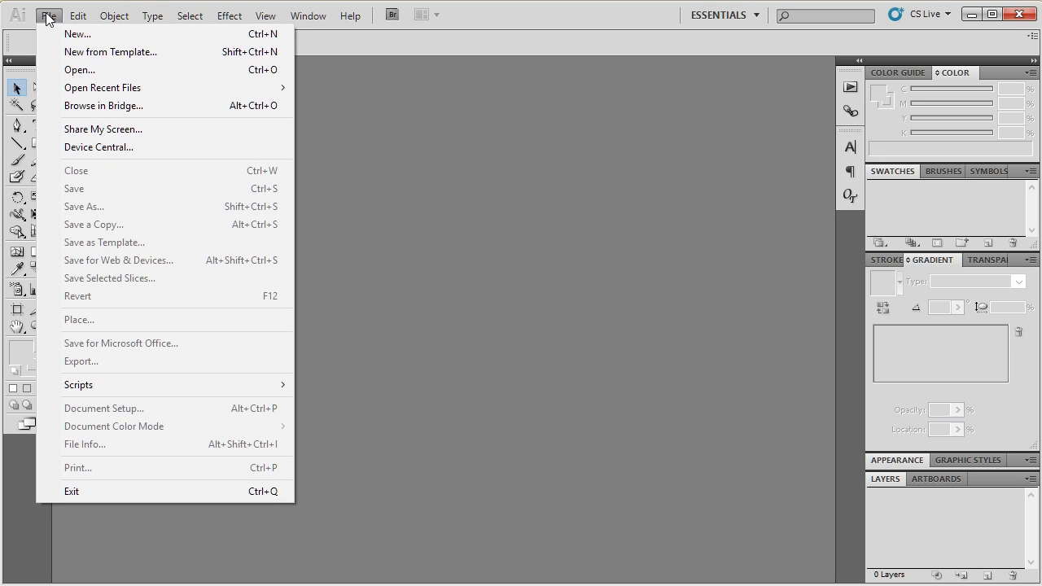
{"action": "left_click", "coordinate": [356, 86]}
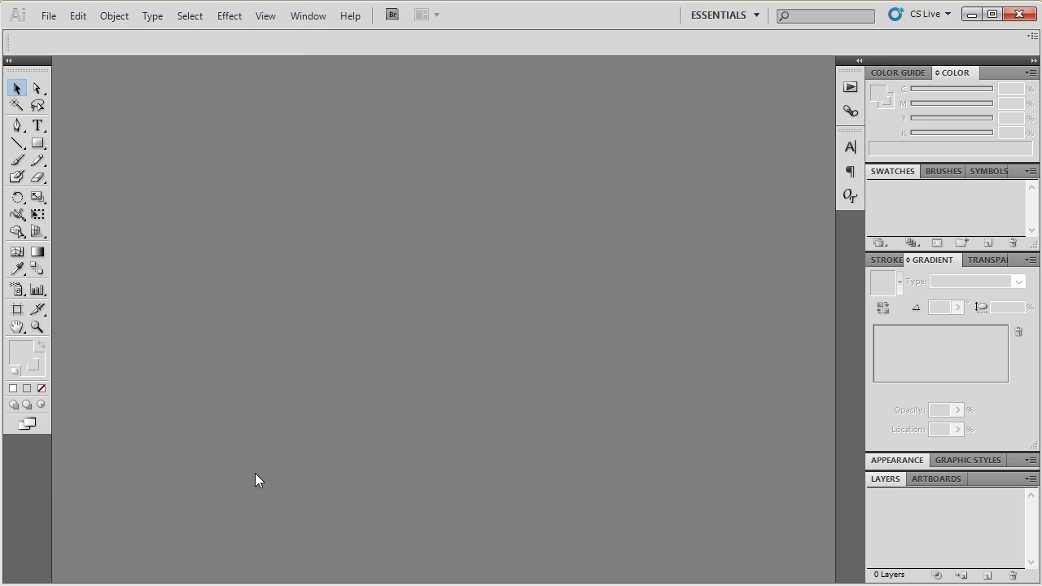
Switch to File Explorer and open smart shop_brochure_01.ai from the brochure's AI folder in Illustrator
{"action": "key", "text": "alt+Tab"}
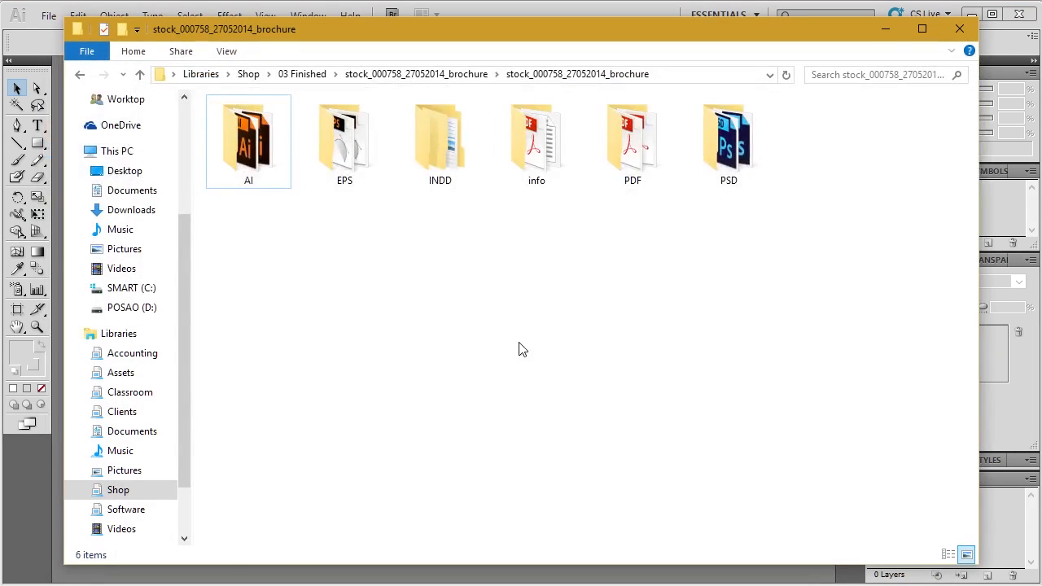
{"action": "double_click", "coordinate": [238, 165]}
{"action": "left_click_drag", "start_coordinate": [424, 31], "coordinate": [820, 59]}
{"action": "left_click_drag", "start_coordinate": [668, 135], "coordinate": [269, 225]}
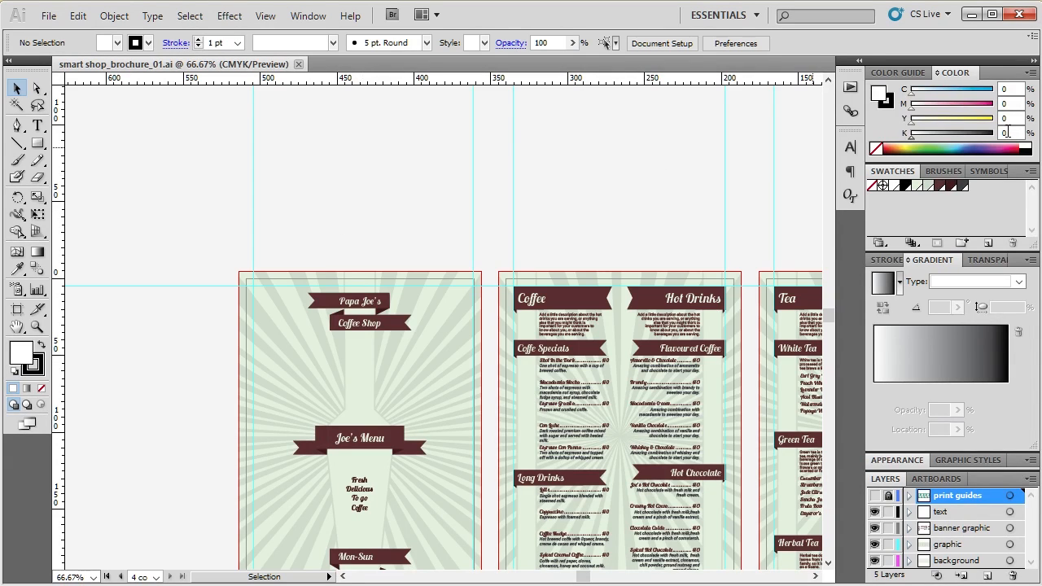
{"action": "left_click_drag", "start_coordinate": [1041, 44], "coordinate": [782, 47]}
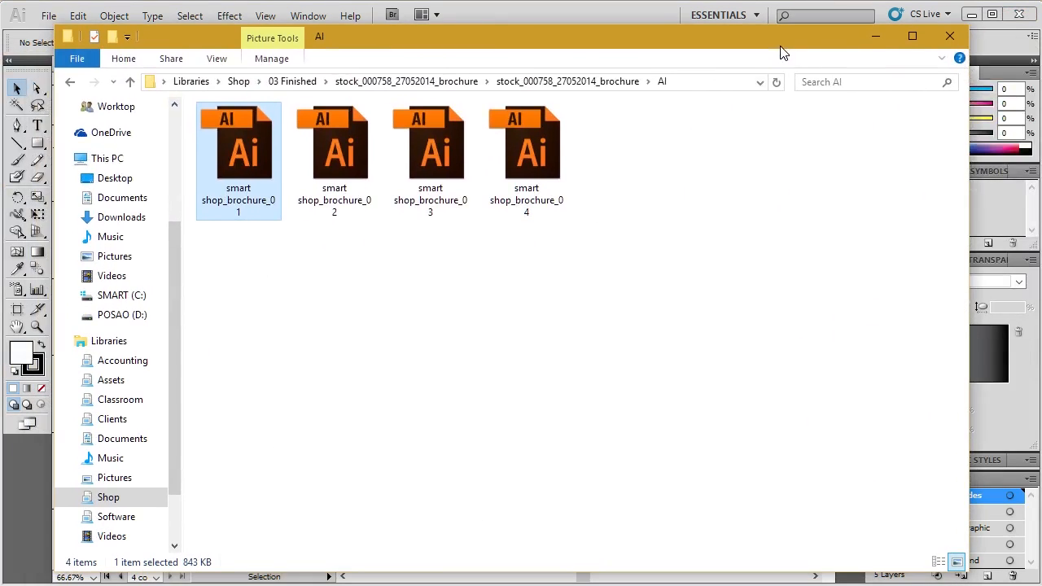
{"action": "left_click", "coordinate": [875, 37]}
Duplicate the page 1 and page 2 artboards together with their artwork
{"action": "scroll", "coordinate": [350, 170], "scroll_direction": "down", "scroll_amount": 2}
{"action": "scroll", "coordinate": [448, 355], "scroll_direction": "up", "scroll_amount": 3}
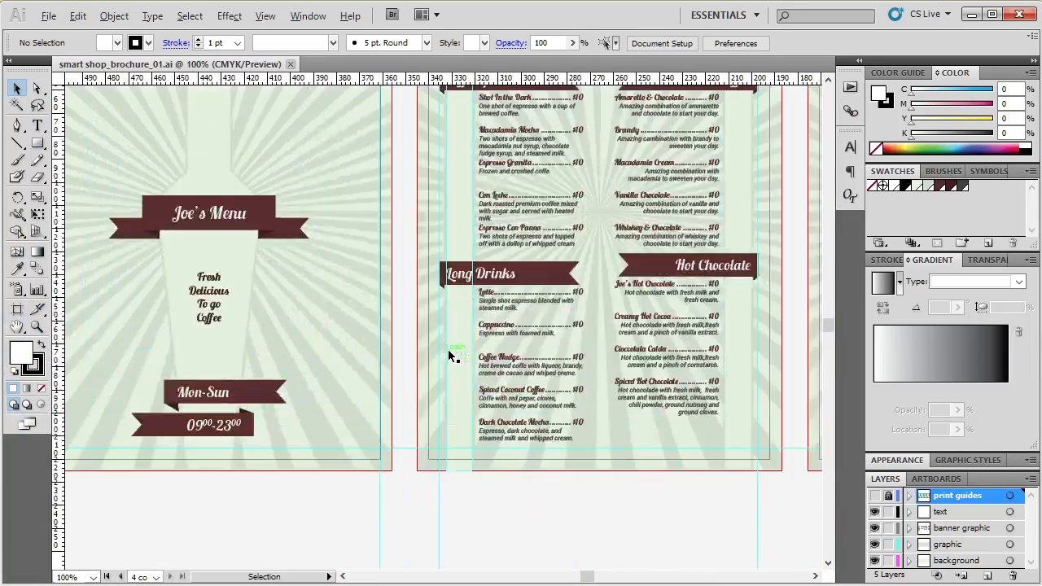
{"action": "scroll", "coordinate": [279, 349], "scroll_direction": "down", "scroll_amount": 2}
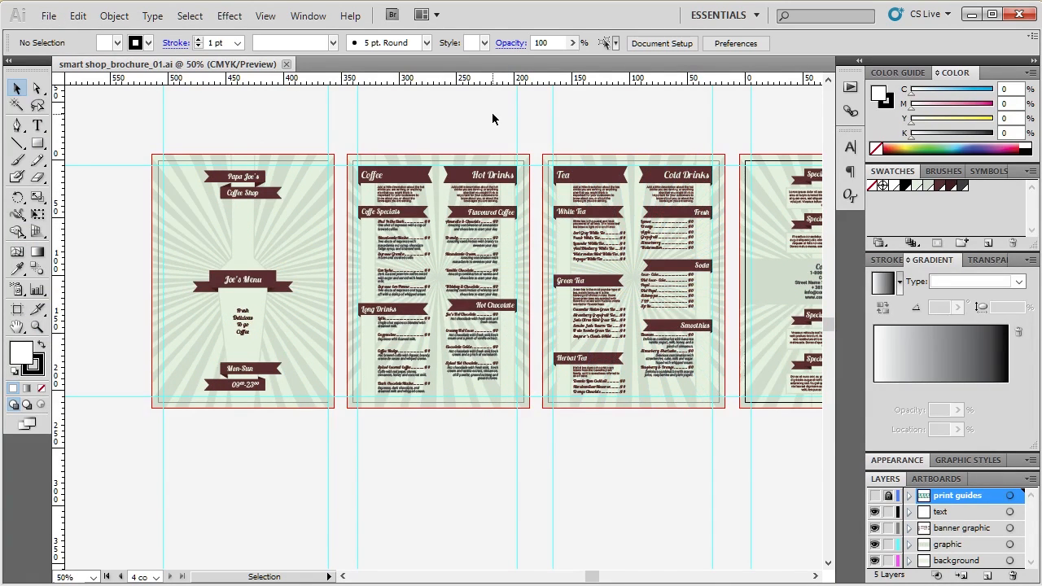
{"action": "scroll", "coordinate": [332, 130], "scroll_direction": "down", "scroll_amount": 1}
{"action": "scroll", "coordinate": [407, 119], "scroll_direction": "up", "scroll_amount": 1}
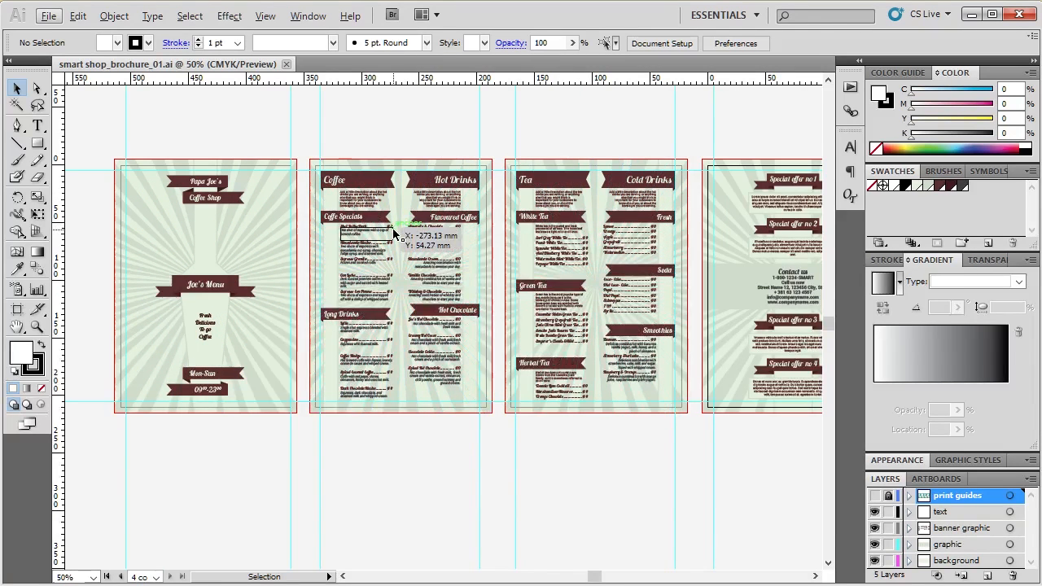
{"action": "scroll", "coordinate": [393, 234], "scroll_direction": "down", "scroll_amount": 3}
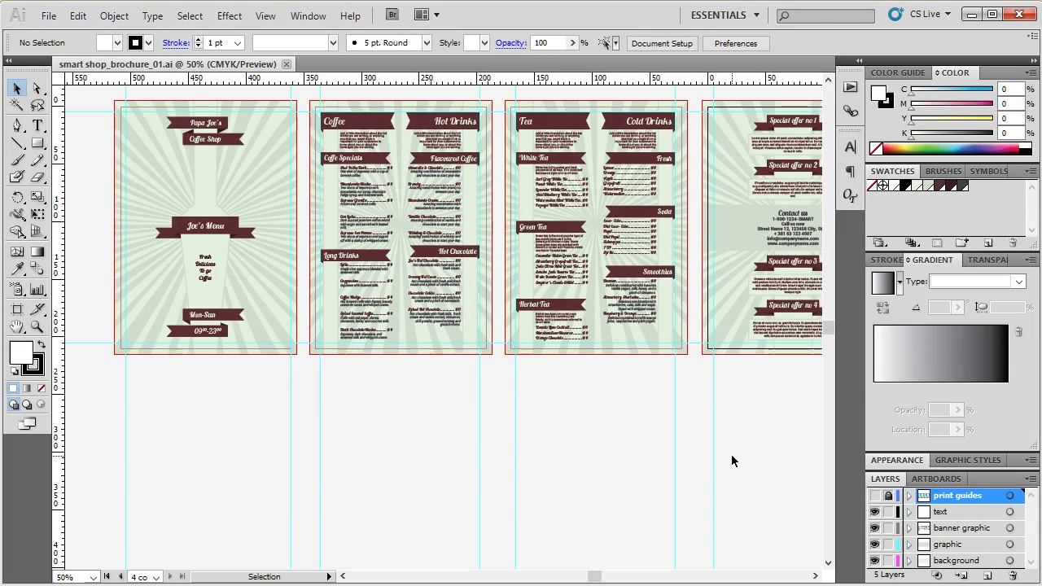
{"action": "left_click", "coordinate": [938, 478]}
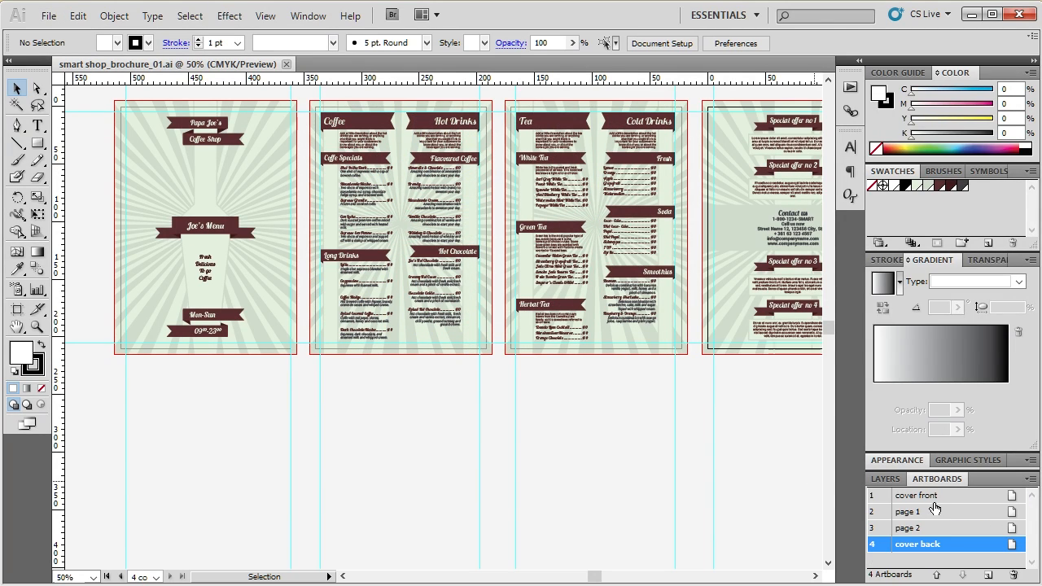
{"action": "left_click", "coordinate": [934, 511]}
{"action": "left_click", "coordinate": [941, 529], "text": "shift"}
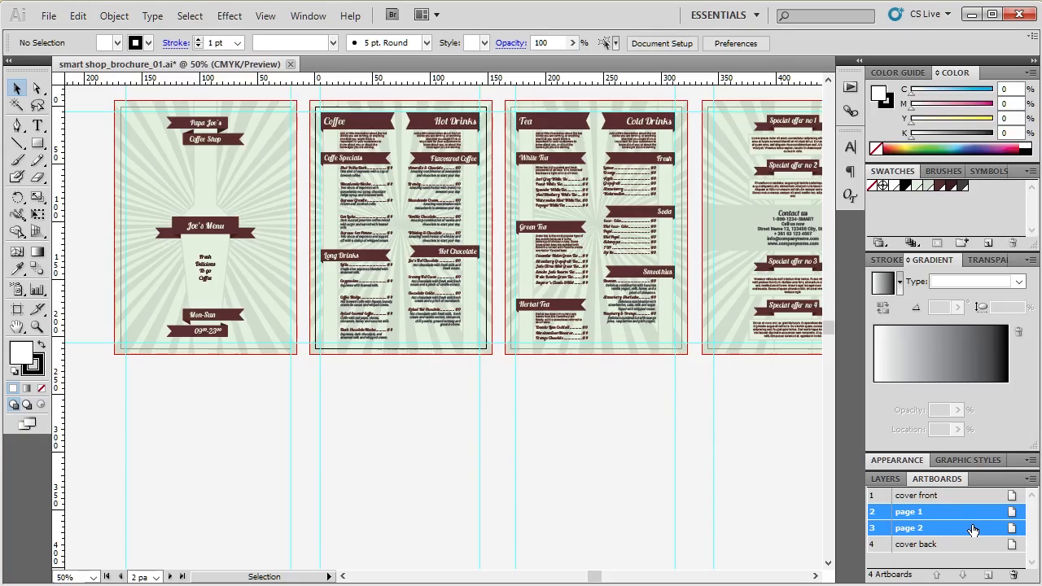
{"action": "left_click_drag", "start_coordinate": [973, 529], "coordinate": [990, 578]}
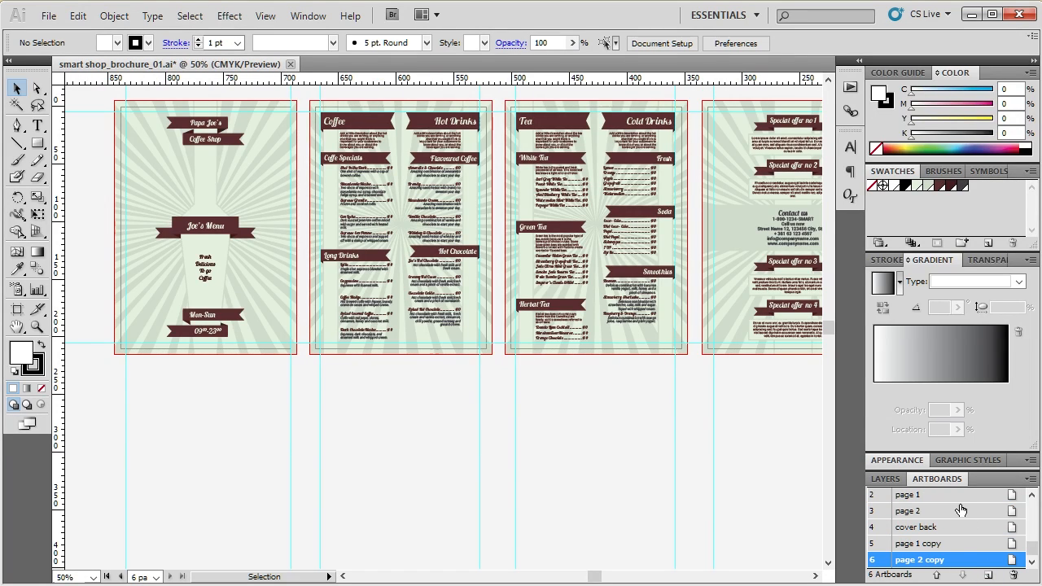
Move the page 1 copy and page 2 copy artboards ahead of cover back in the artboard order
{"action": "left_click", "coordinate": [961, 544]}
{"action": "left_click", "coordinate": [959, 562], "text": "shift"}
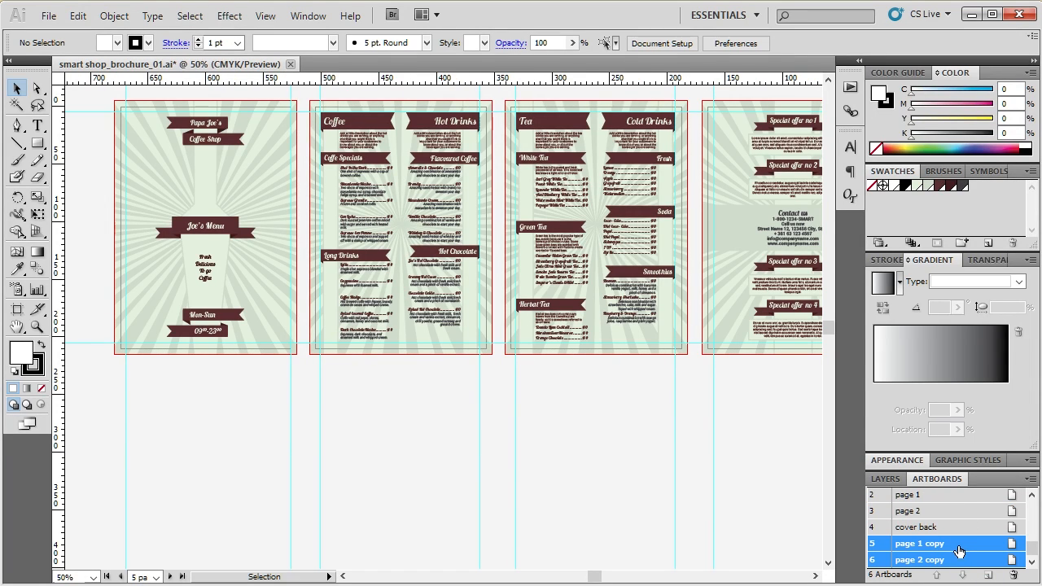
{"action": "left_click_drag", "start_coordinate": [957, 553], "coordinate": [955, 523]}
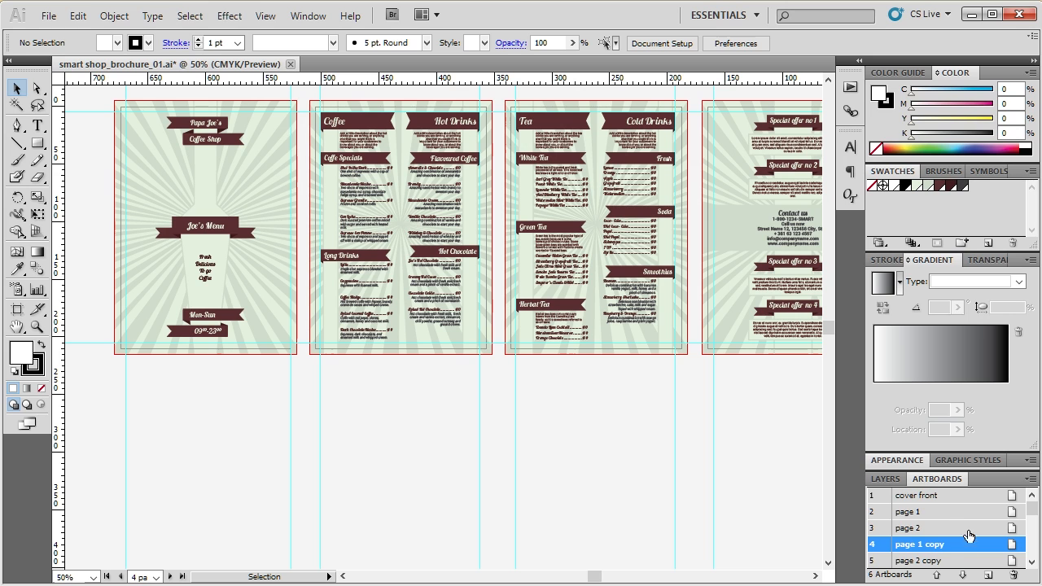
{"action": "scroll", "coordinate": [947, 558], "scroll_direction": "down", "scroll_amount": 1}
{"action": "left_click", "coordinate": [914, 562]}
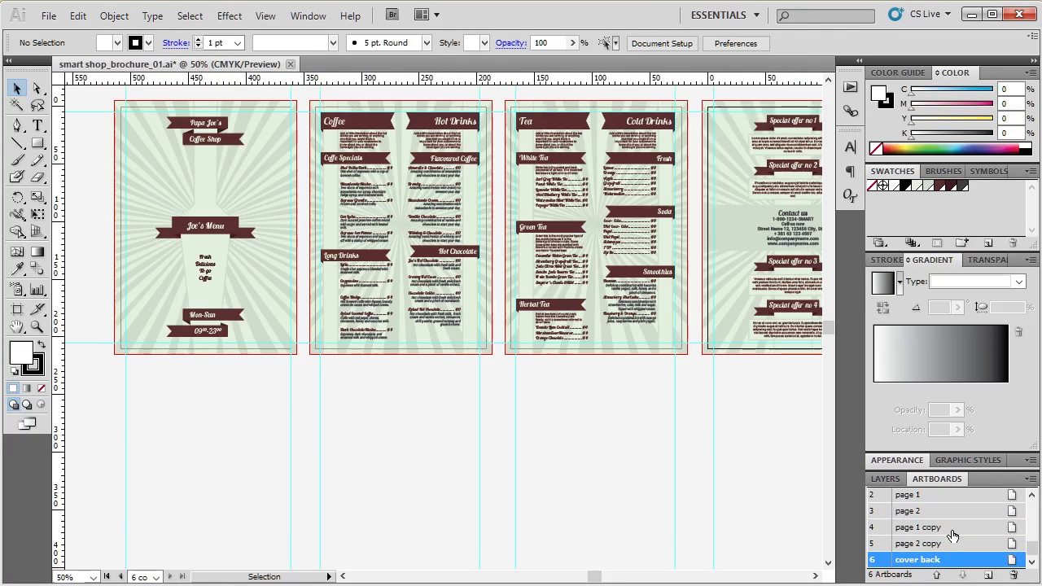
Rename the page 1 copy artboard as page 3
{"action": "left_click", "coordinate": [952, 533]}
{"action": "double_click", "coordinate": [930, 531]}
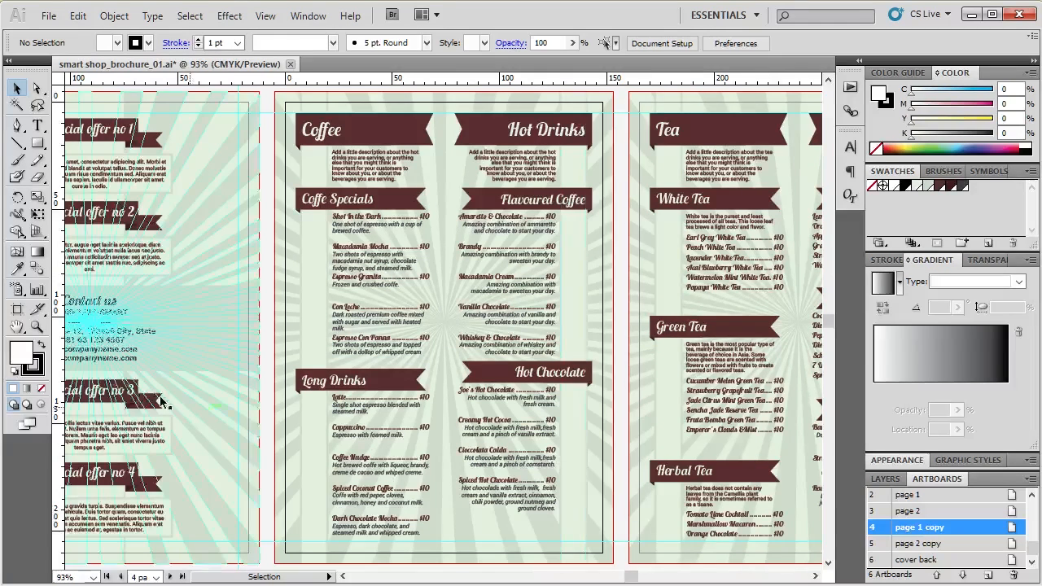
{"action": "left_click", "coordinate": [17, 311]}
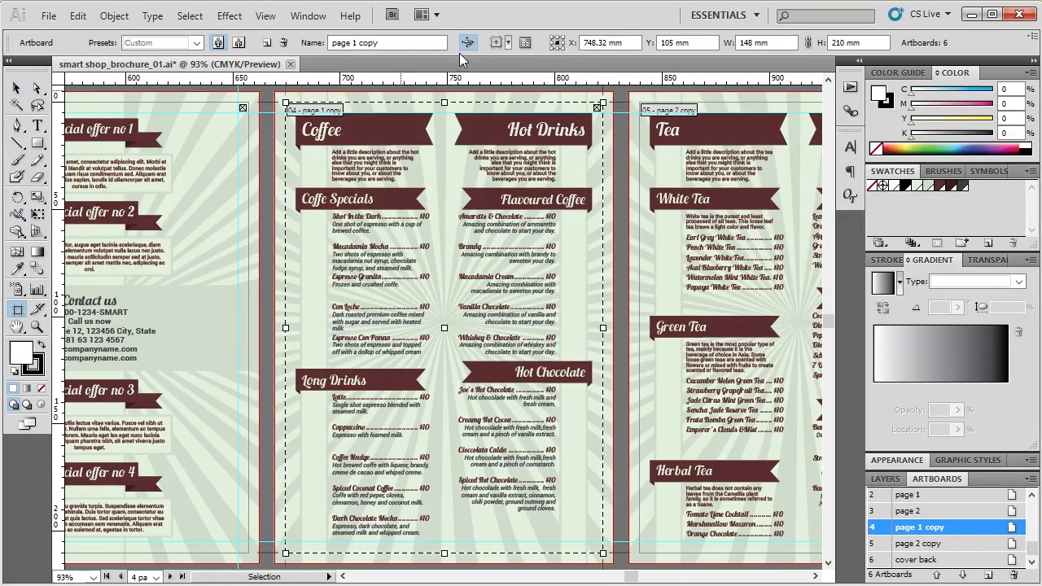
{"action": "left_click_drag", "start_coordinate": [353, 44], "coordinate": [399, 43]}
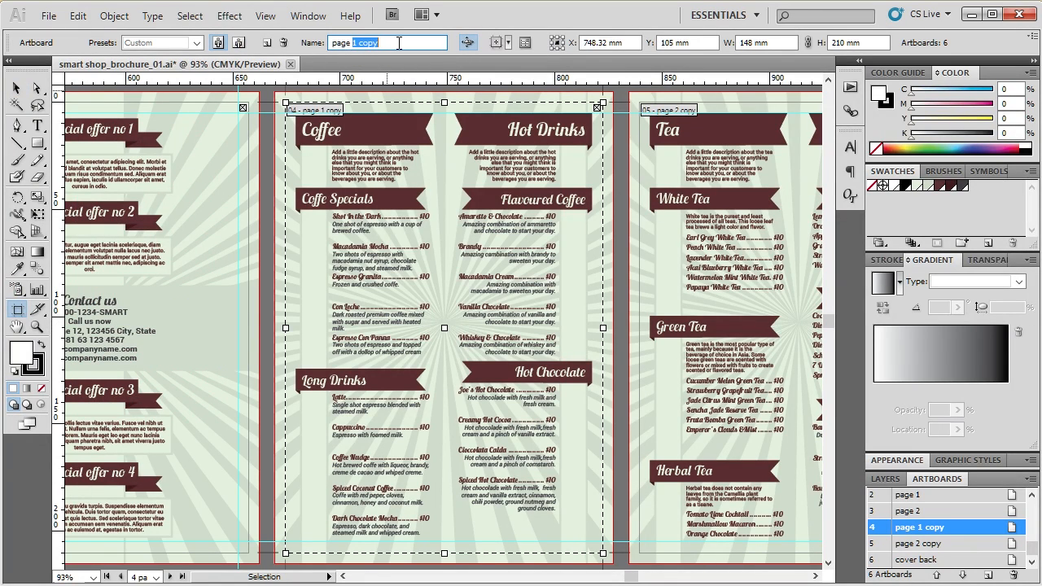
{"action": "type", "text": "3"}
{"action": "key", "text": "Return"}
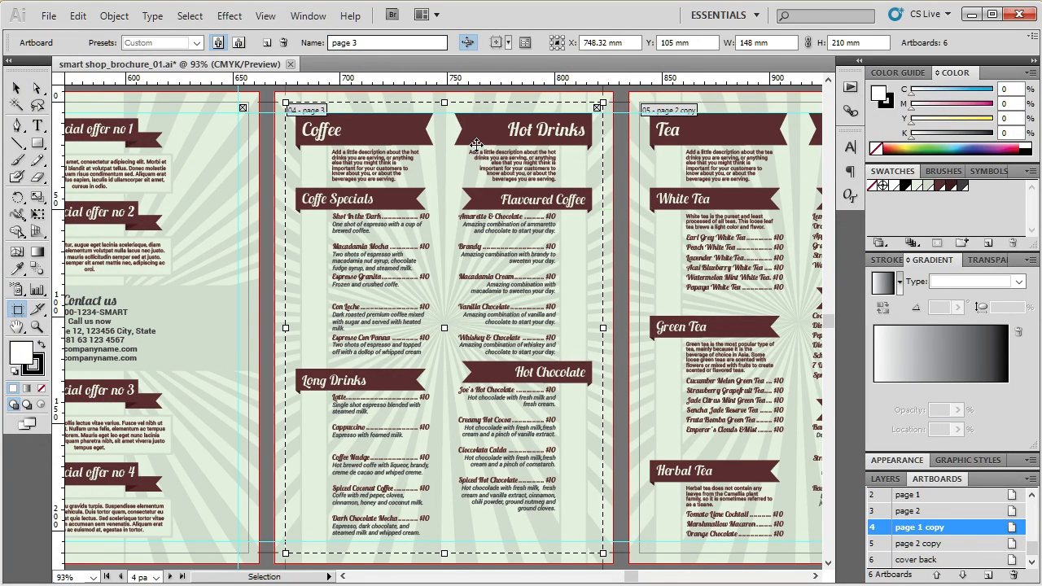
Rename the page 2 copy artboard as page 4 and leave artboard editing for the Selection tool
{"action": "left_click", "coordinate": [920, 543]}
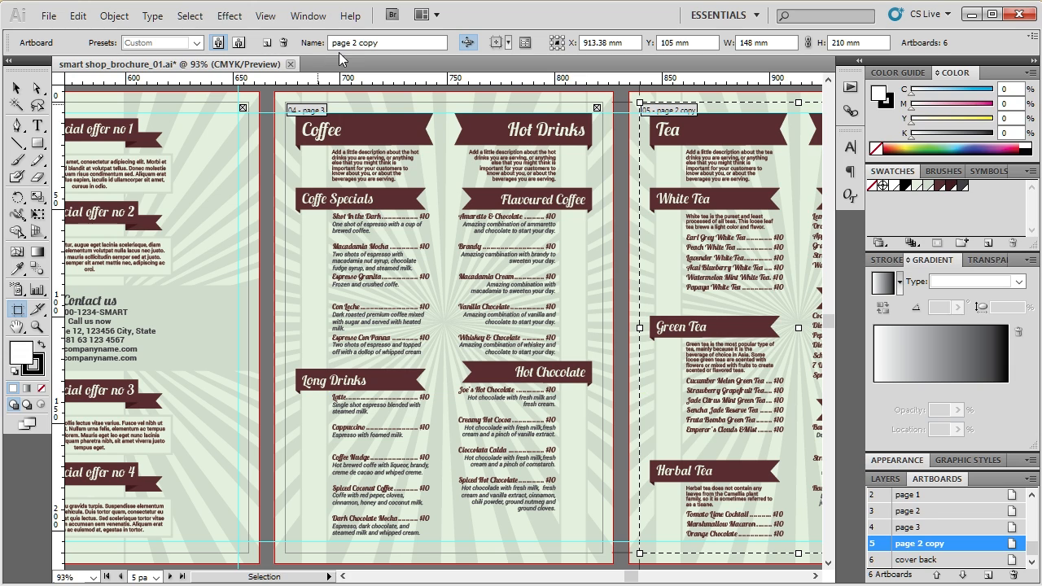
{"action": "left_click_drag", "start_coordinate": [353, 43], "coordinate": [408, 44]}
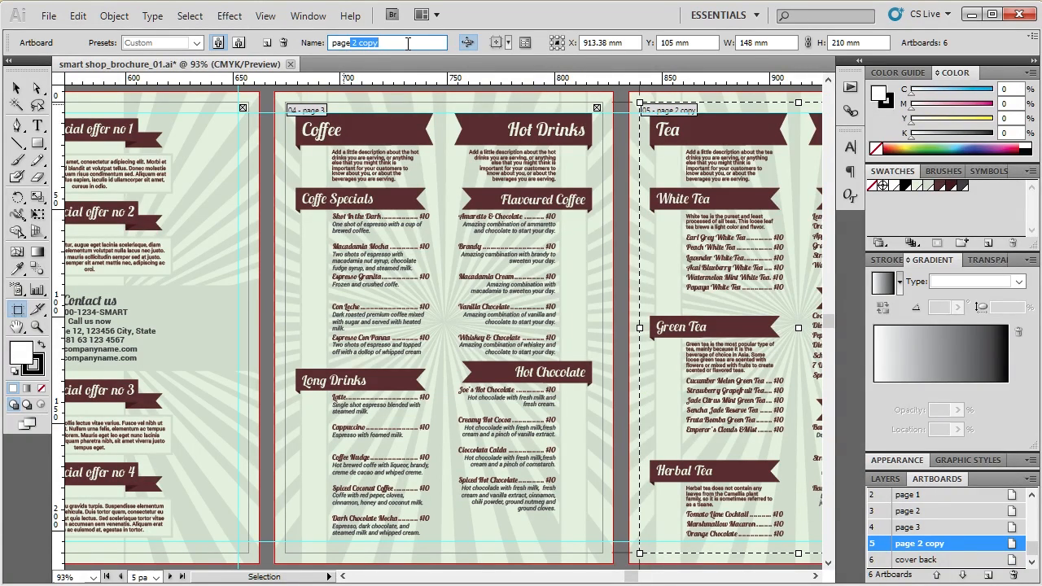
{"action": "key", "text": "BackSpace"}
{"action": "type", "text": "4"}
{"action": "key", "text": "Return"}
{"action": "scroll", "coordinate": [416, 223], "scroll_direction": "down", "scroll_amount": 2}
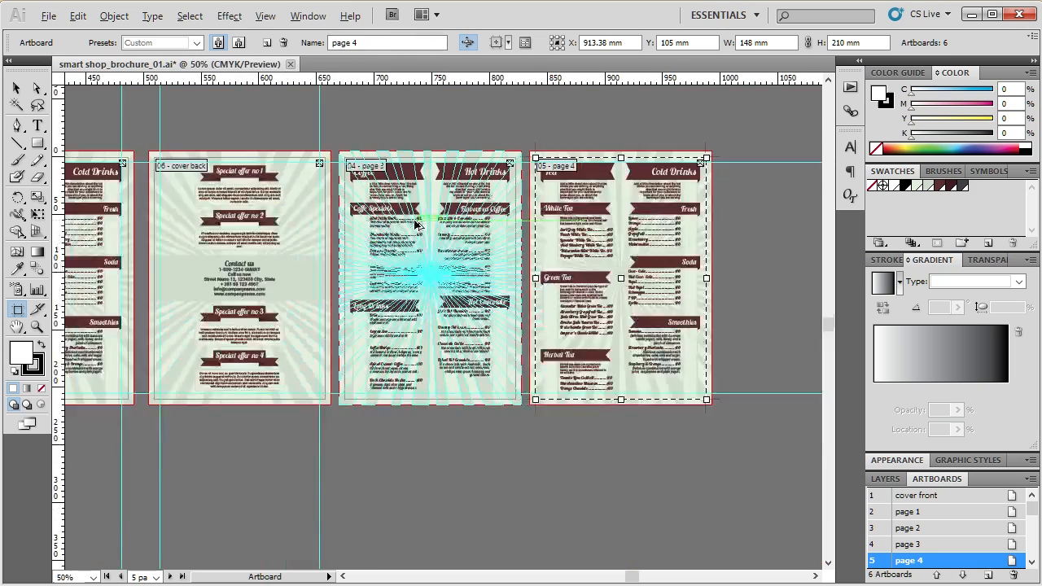
{"action": "scroll", "coordinate": [415, 224], "scroll_direction": "down", "scroll_amount": 1}
{"action": "left_click", "coordinate": [16, 87]}
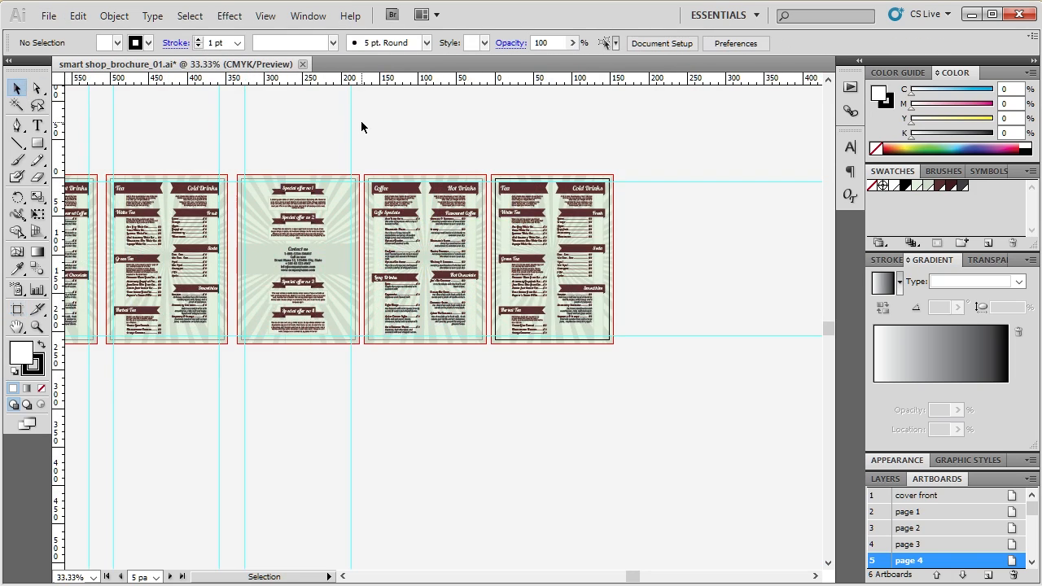
Delete the page 3 and page 4 artboards along with the artwork left on them
{"action": "scroll", "coordinate": [639, 465], "scroll_direction": "down", "scroll_amount": 1}
{"action": "scroll", "coordinate": [705, 460], "scroll_direction": "down", "scroll_amount": 1}
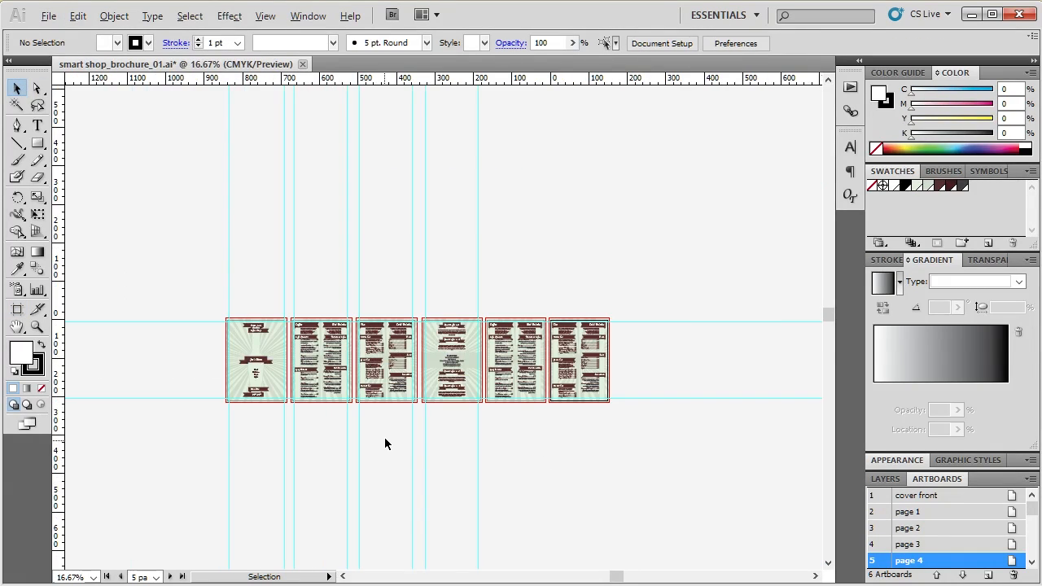
{"action": "scroll", "coordinate": [386, 444], "scroll_direction": "up", "scroll_amount": 1}
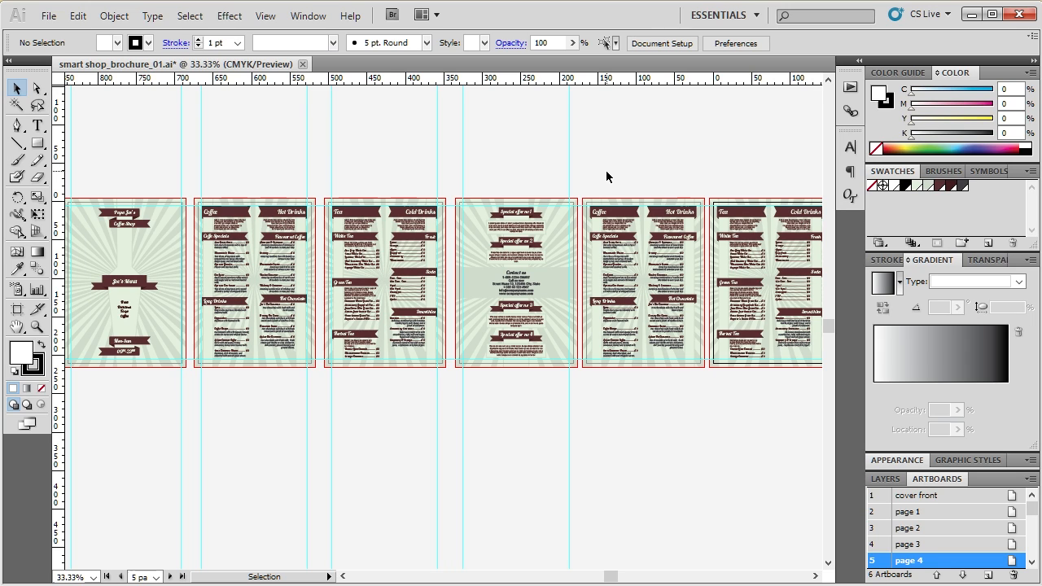
{"action": "left_click", "coordinate": [921, 545], "text": "shift"}
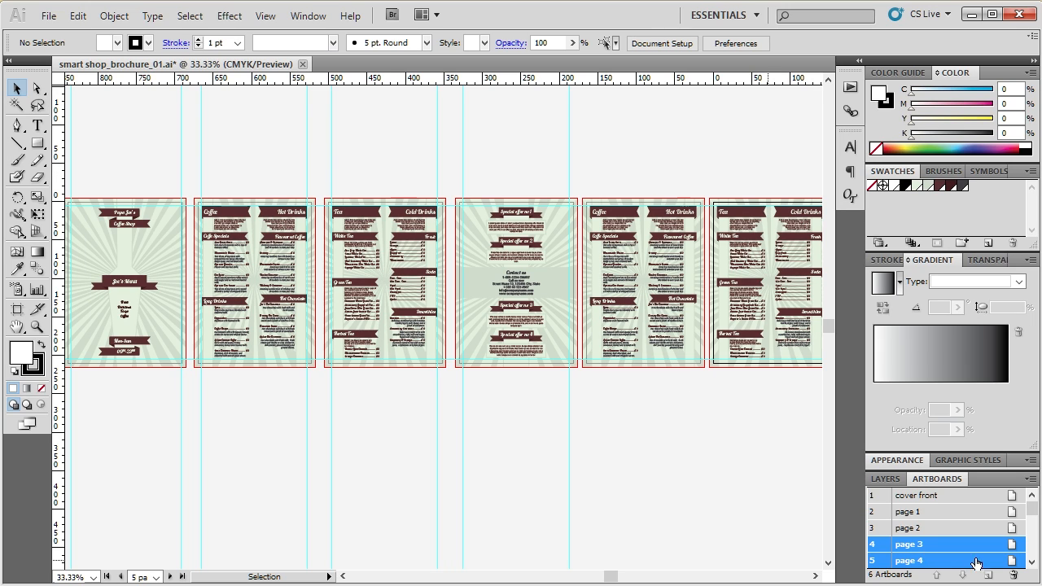
{"action": "left_click", "coordinate": [1014, 575]}
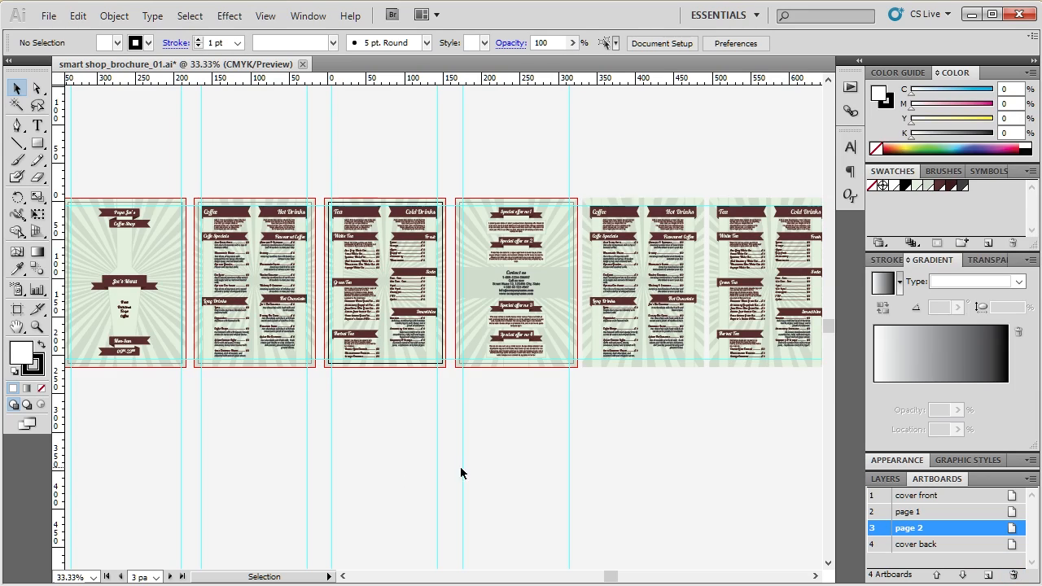
{"action": "left_click_drag", "start_coordinate": [579, 183], "coordinate": [817, 456]}
{"action": "key", "text": "Delete"}
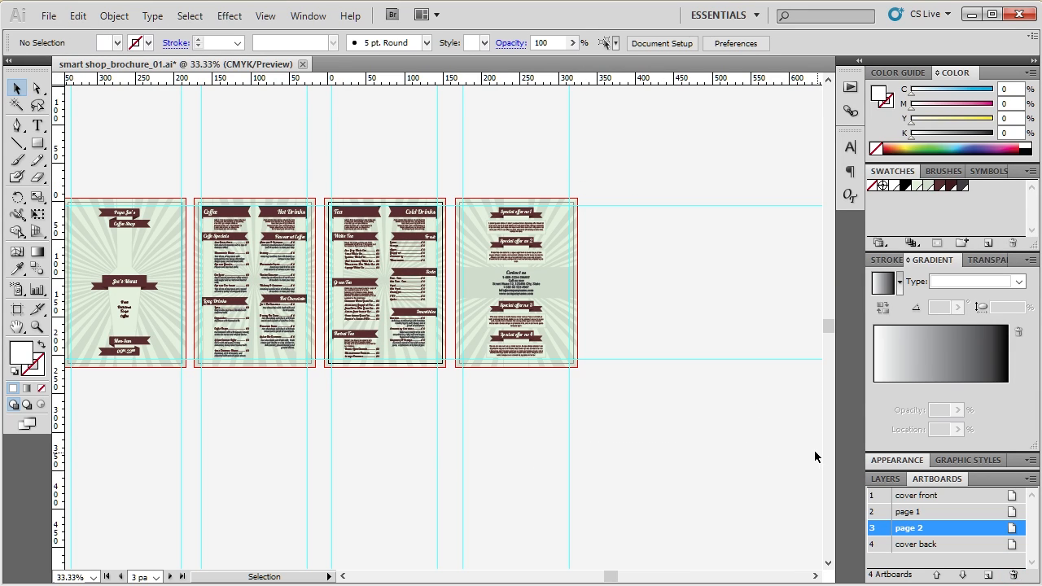
Inspect the fills of the sunburst rays and the background on the front cover by selecting both, leaving nothing selected
{"action": "key", "text": "ctrl+plus"}
{"action": "key", "text": "ctrl+plus"}
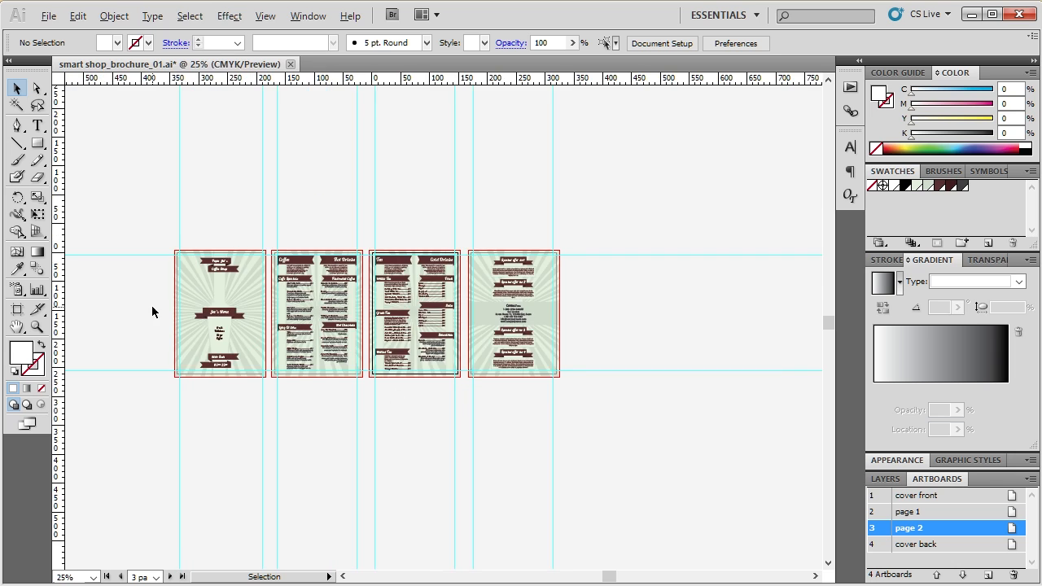
{"action": "key", "text": "ctrl+plus"}
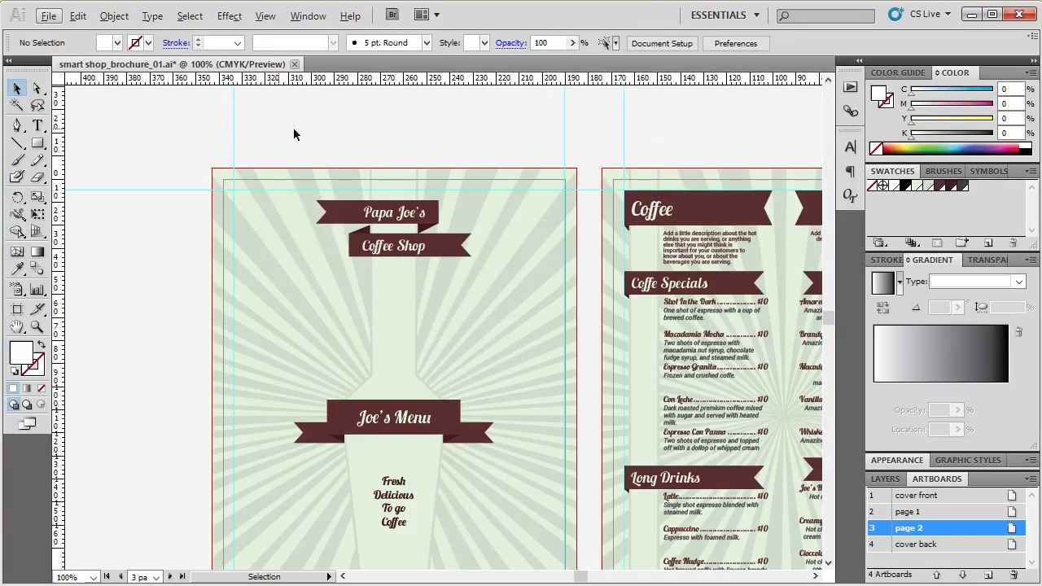
{"action": "left_click_drag", "start_coordinate": [376, 277], "coordinate": [414, 202]}
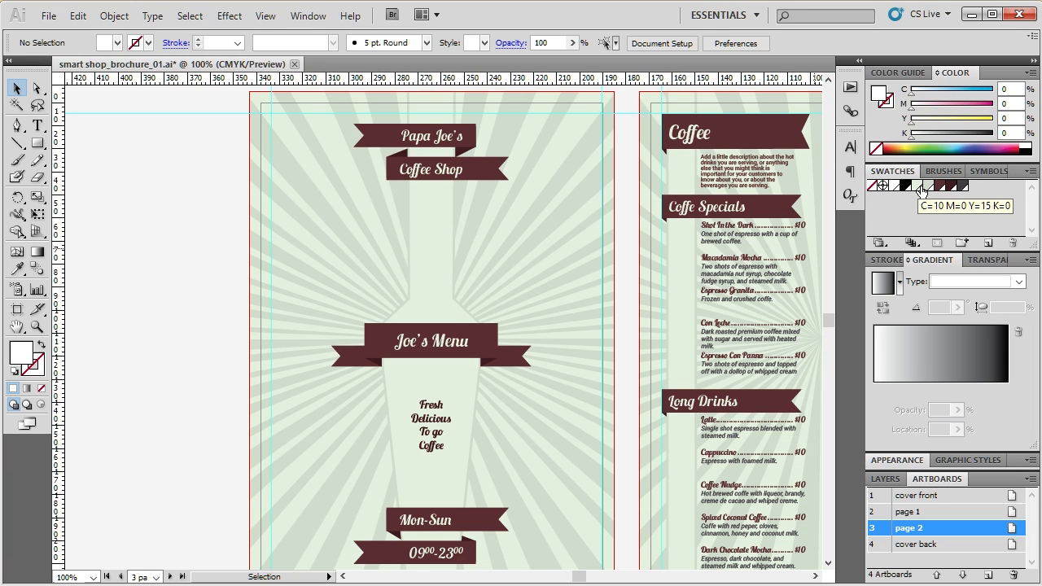
{"action": "left_click", "coordinate": [547, 121]}
{"action": "left_click", "coordinate": [547, 120]}
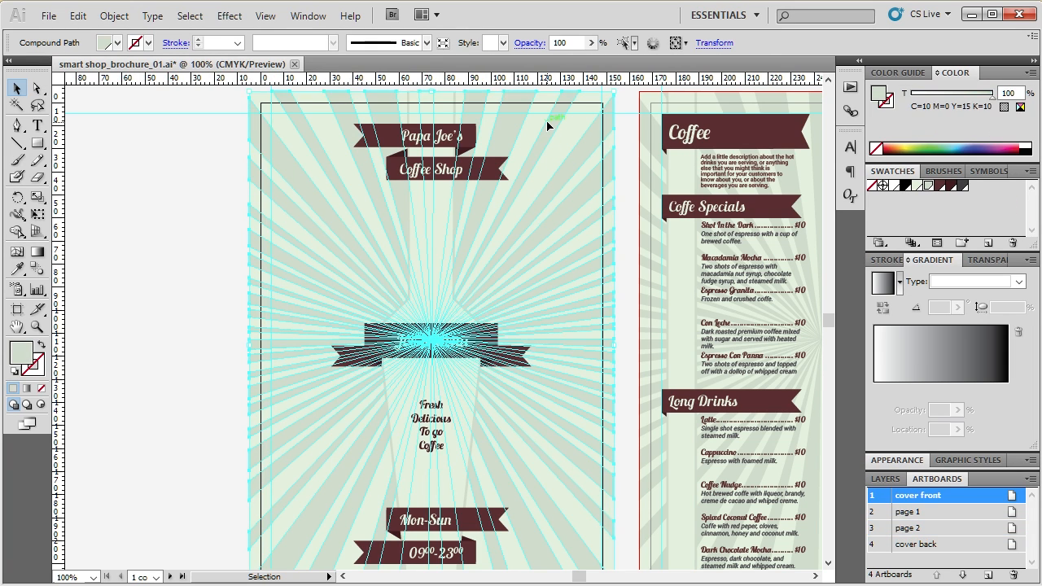
{"action": "left_click", "coordinate": [562, 143], "text": "shift"}
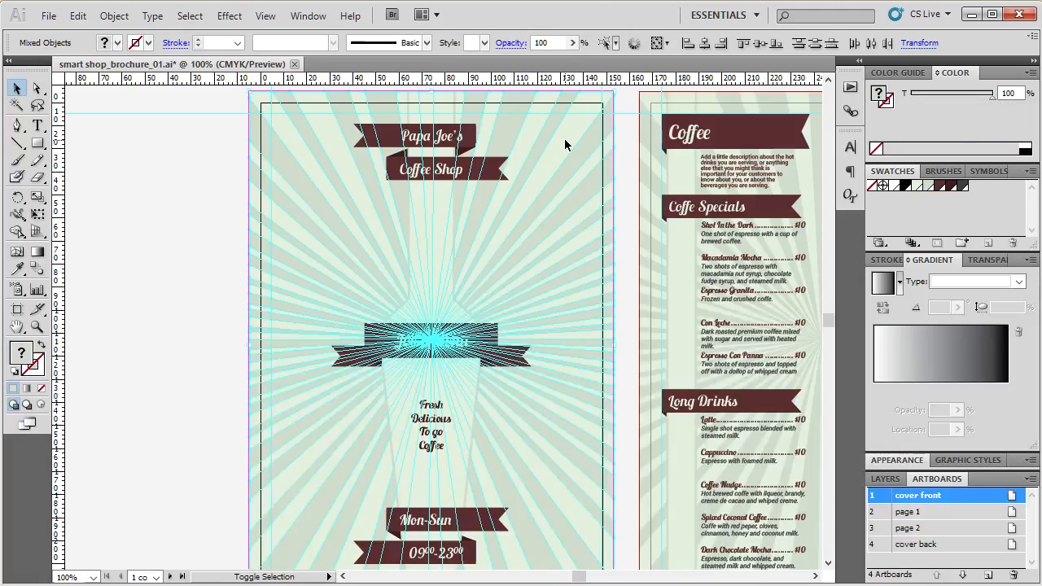
{"action": "left_click", "coordinate": [183, 218]}
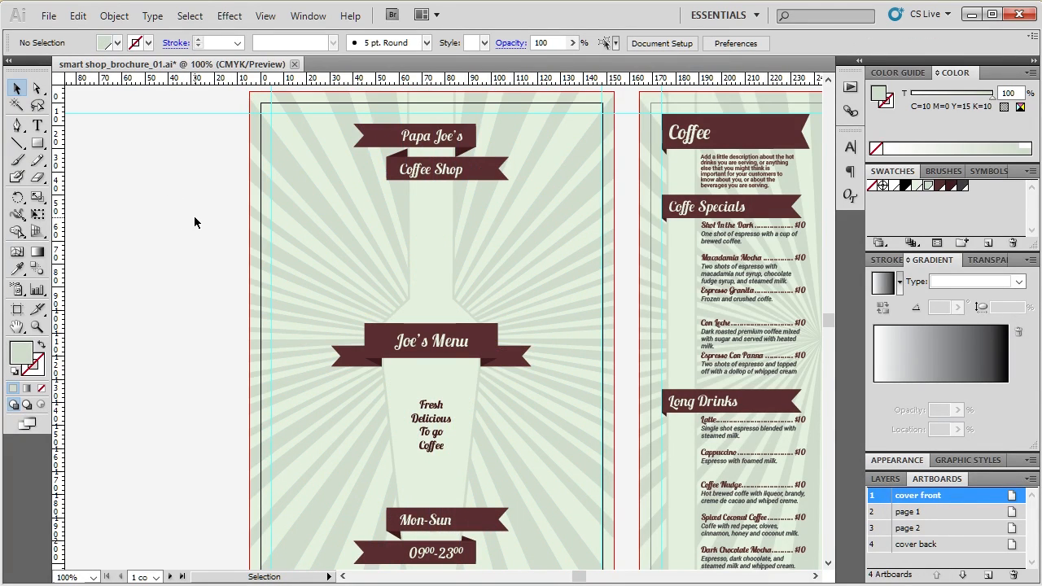
Set magenta to 100% in the lighter of the two pale green swatches, with preview enabled, and apply the change
{"action": "left_click", "coordinate": [919, 186]}
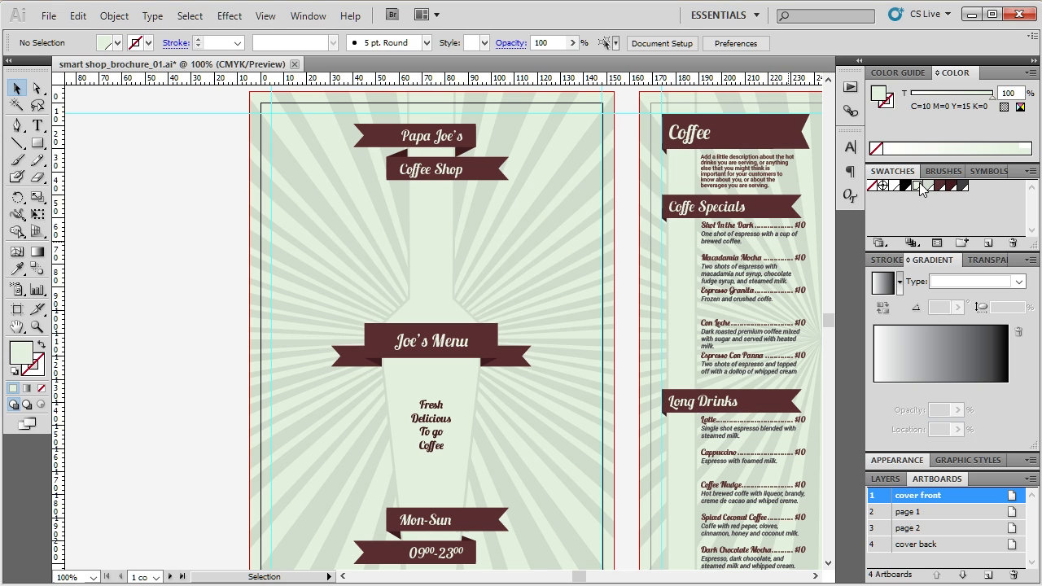
{"action": "double_click", "coordinate": [918, 186]}
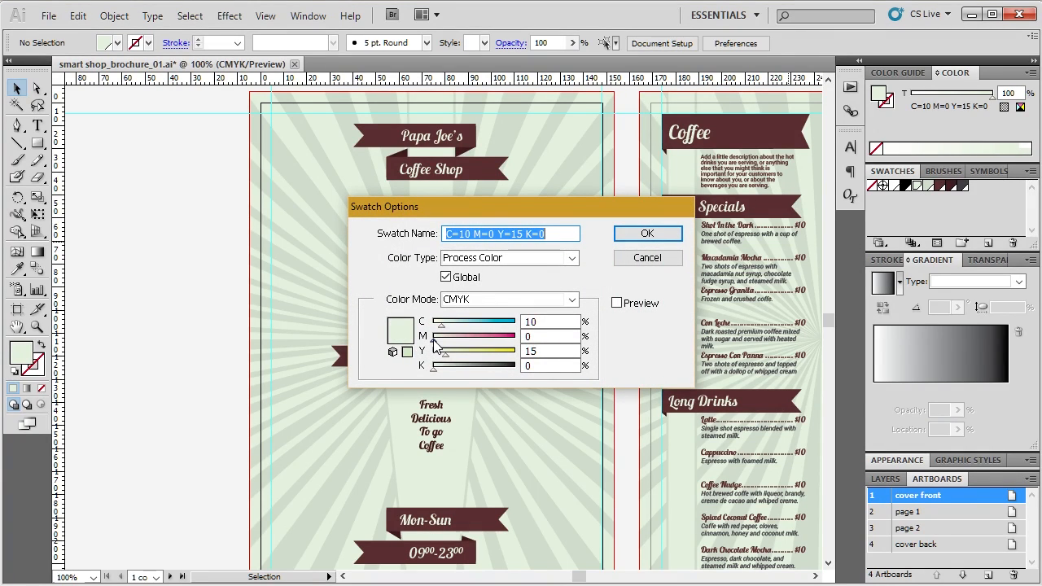
{"action": "left_click_drag", "start_coordinate": [435, 342], "coordinate": [531, 346]}
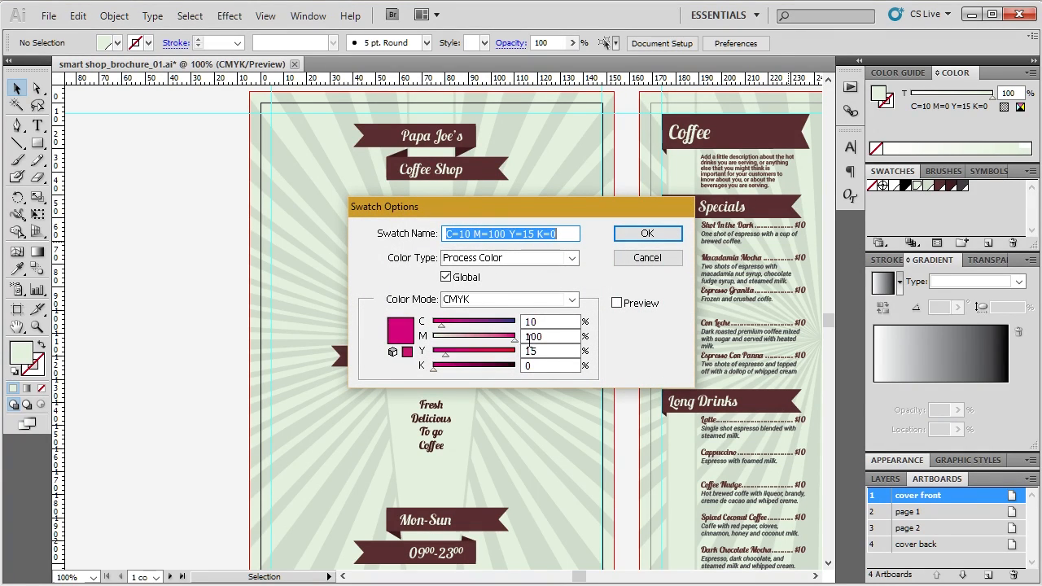
{"action": "left_click", "coordinate": [643, 241]}
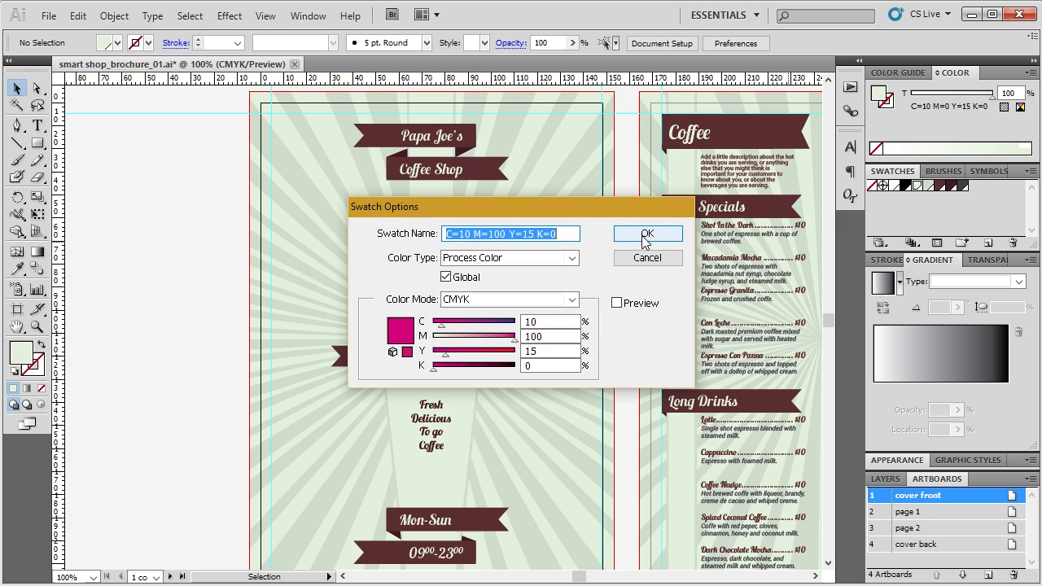
{"action": "left_click", "coordinate": [640, 307]}
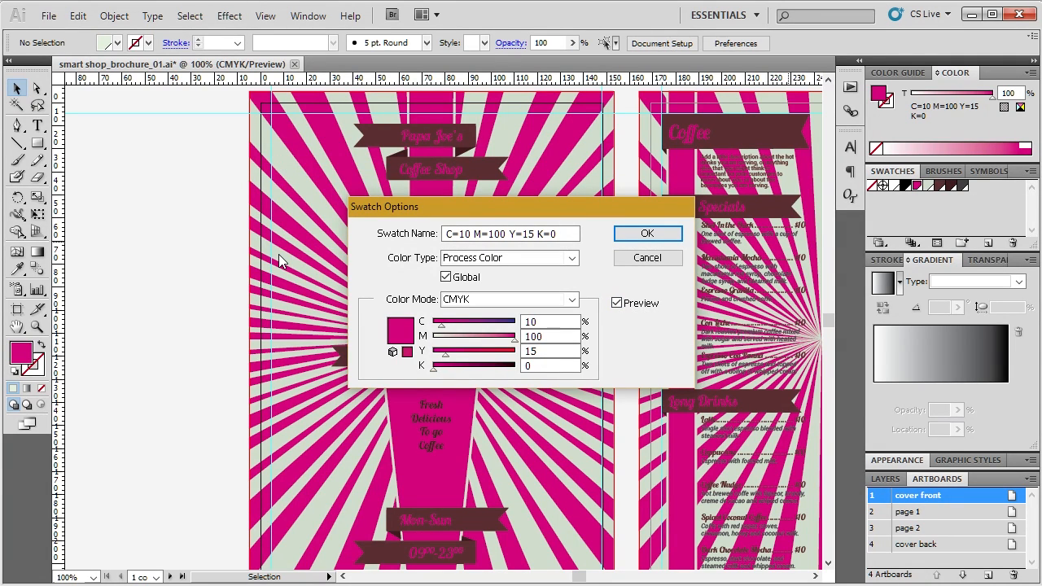
{"action": "left_click", "coordinate": [645, 234]}
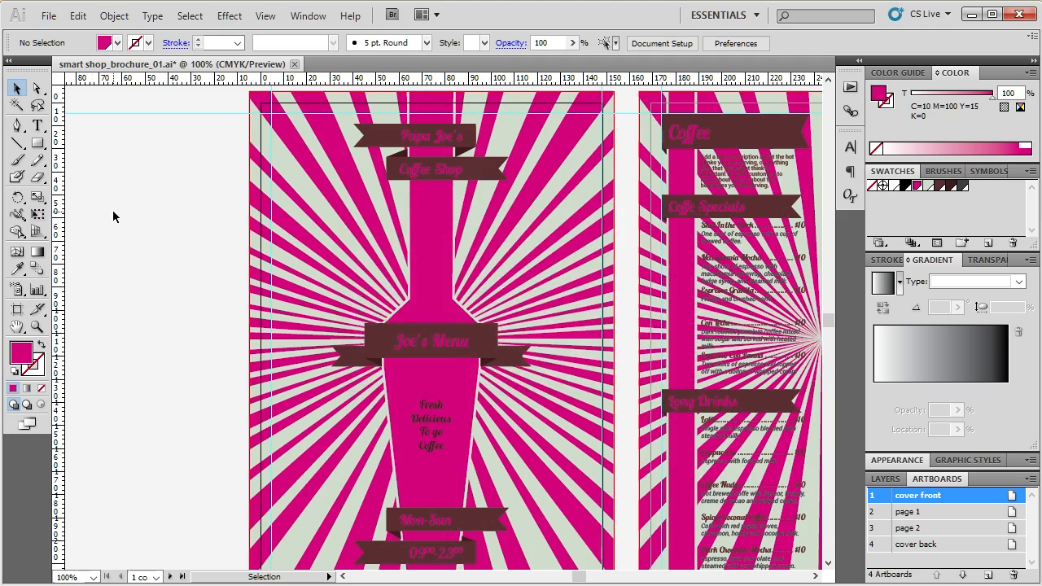
Set magenta to 100% in the darker pale green swatch, previewing the change before applying it
{"action": "key", "text": "ctrl+minus"}
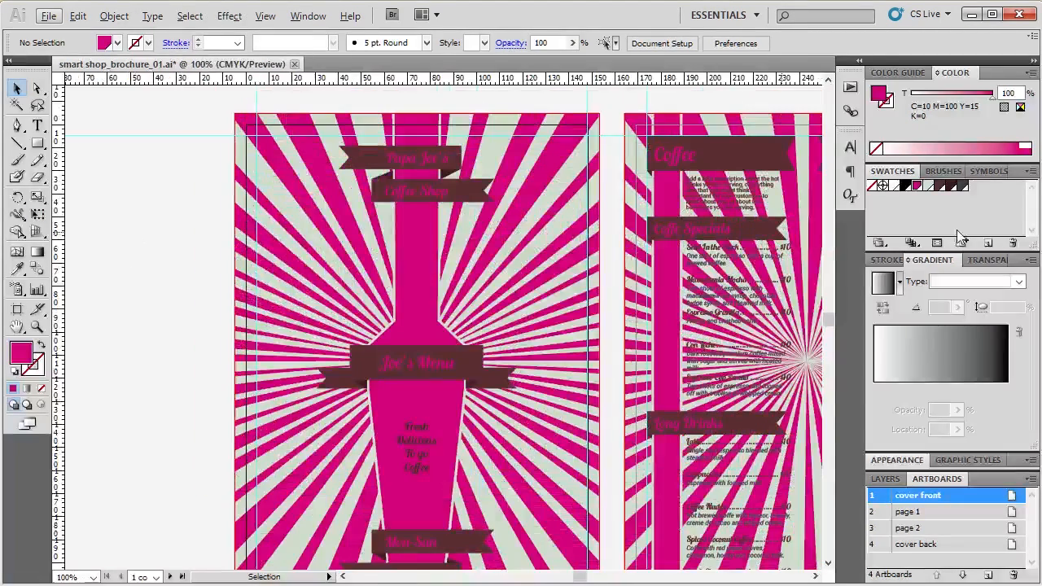
{"action": "double_click", "coordinate": [927, 186]}
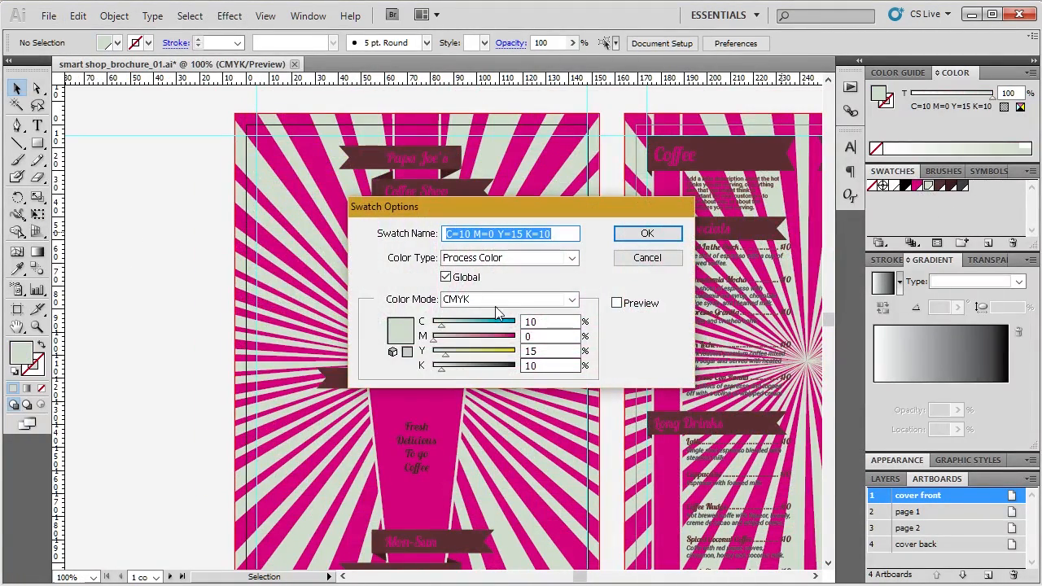
{"action": "left_click", "coordinate": [616, 303]}
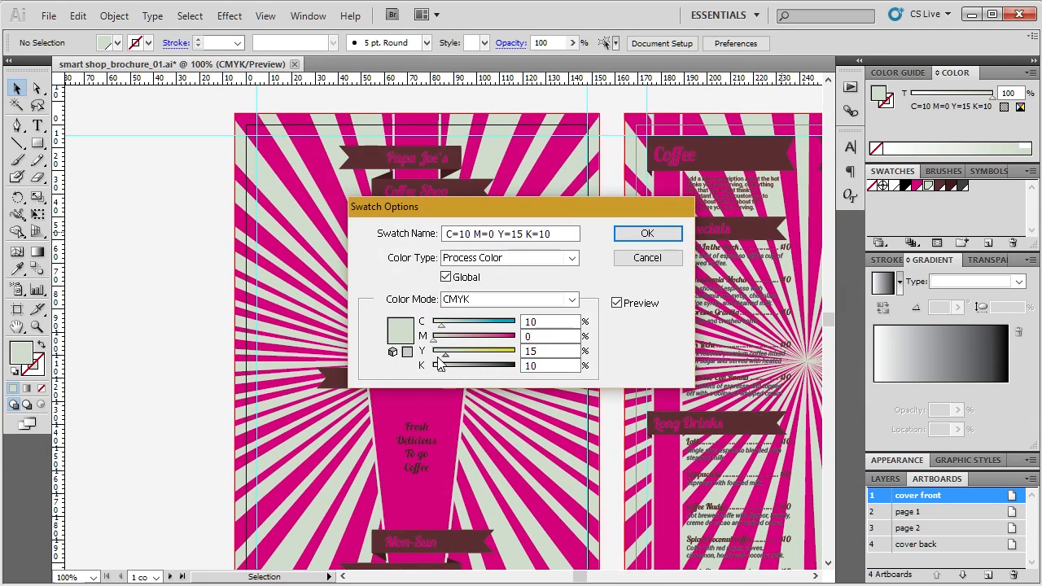
{"action": "left_click_drag", "start_coordinate": [438, 341], "coordinate": [517, 341]}
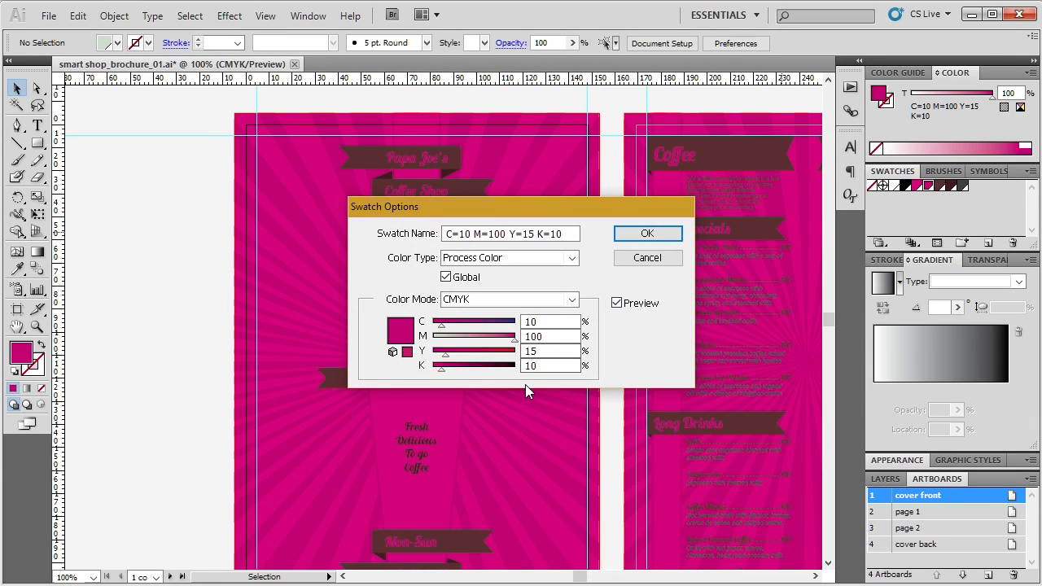
{"action": "left_click", "coordinate": [640, 233]}
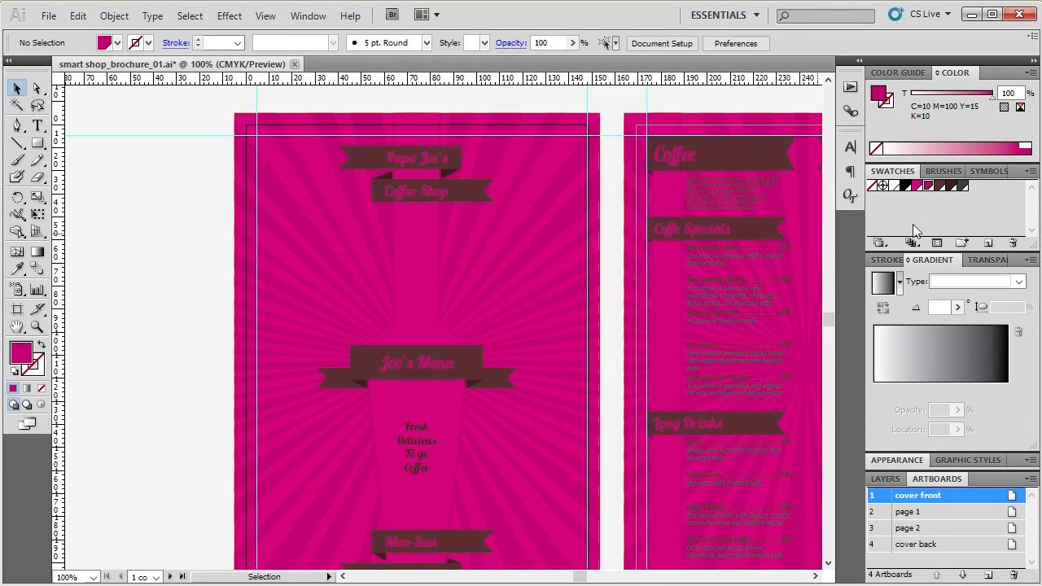
Recolour the brown banner swatch to pure yellow with C=0 M=0 Y=100 K=0, with preview enabled
{"action": "double_click", "coordinate": [936, 189]}
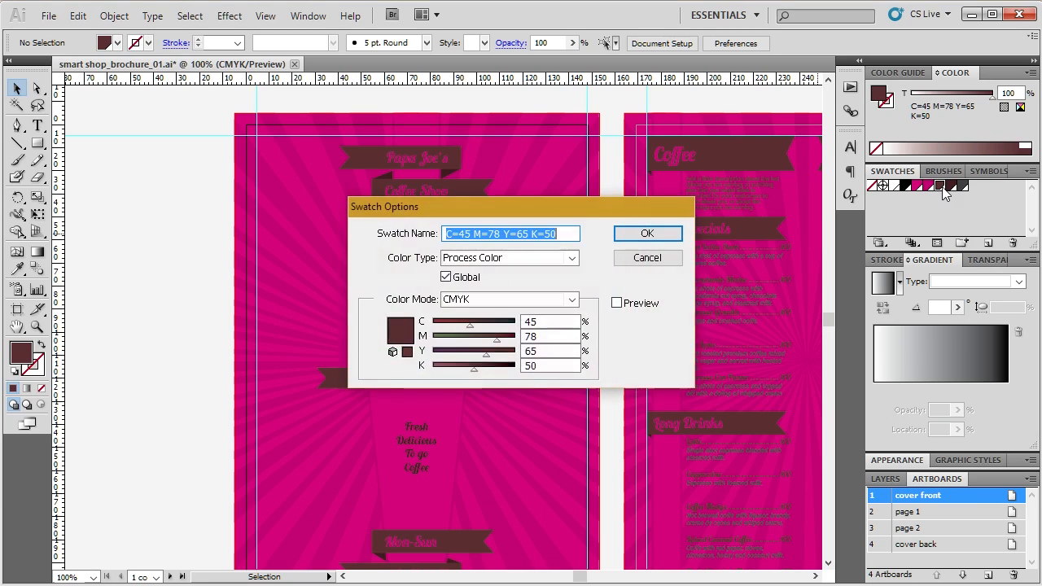
{"action": "left_click", "coordinate": [656, 304]}
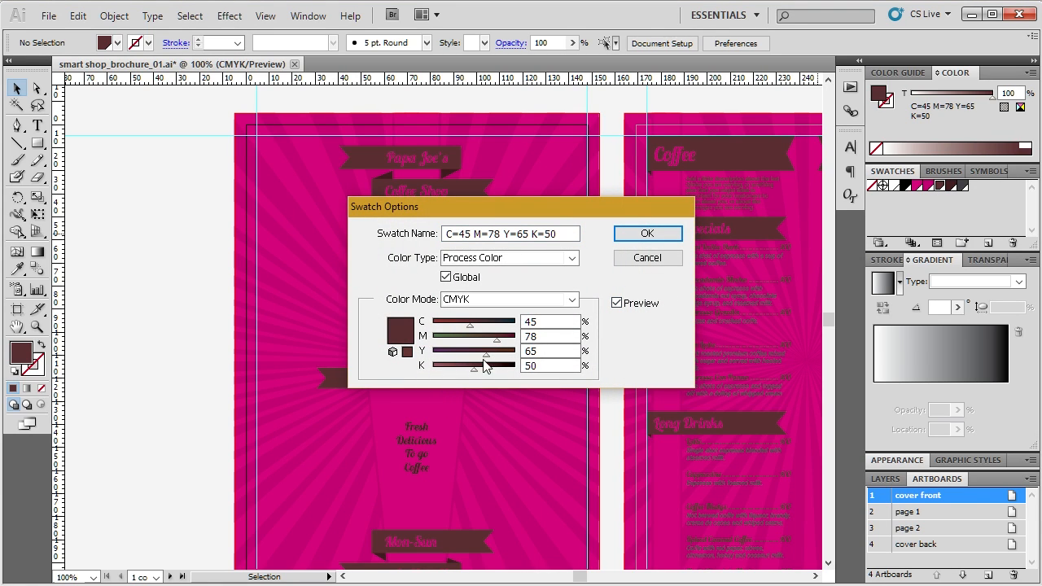
{"action": "left_click_drag", "start_coordinate": [488, 358], "coordinate": [419, 333]}
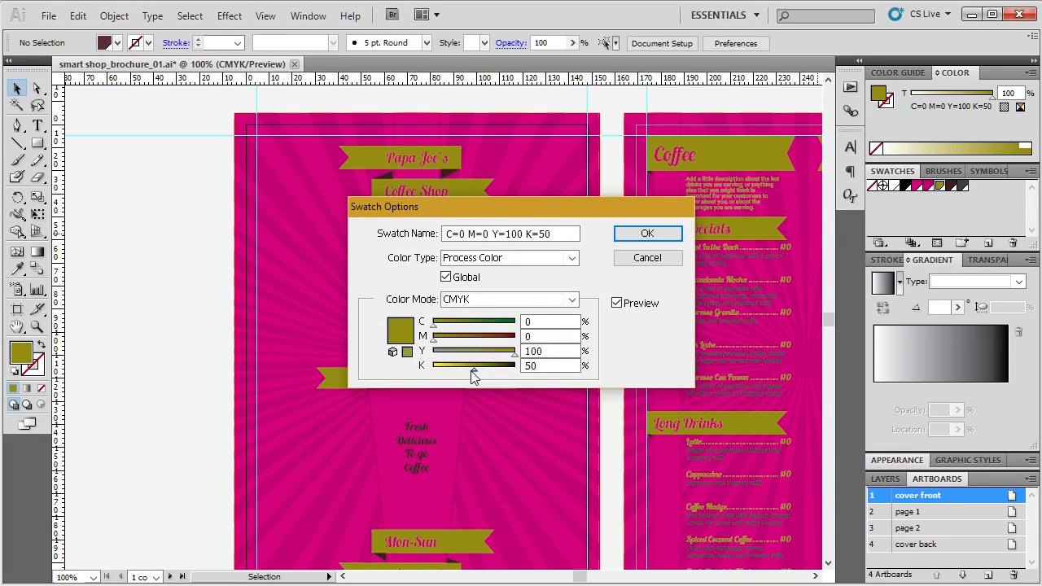
{"action": "left_click_drag", "start_coordinate": [473, 376], "coordinate": [426, 377]}
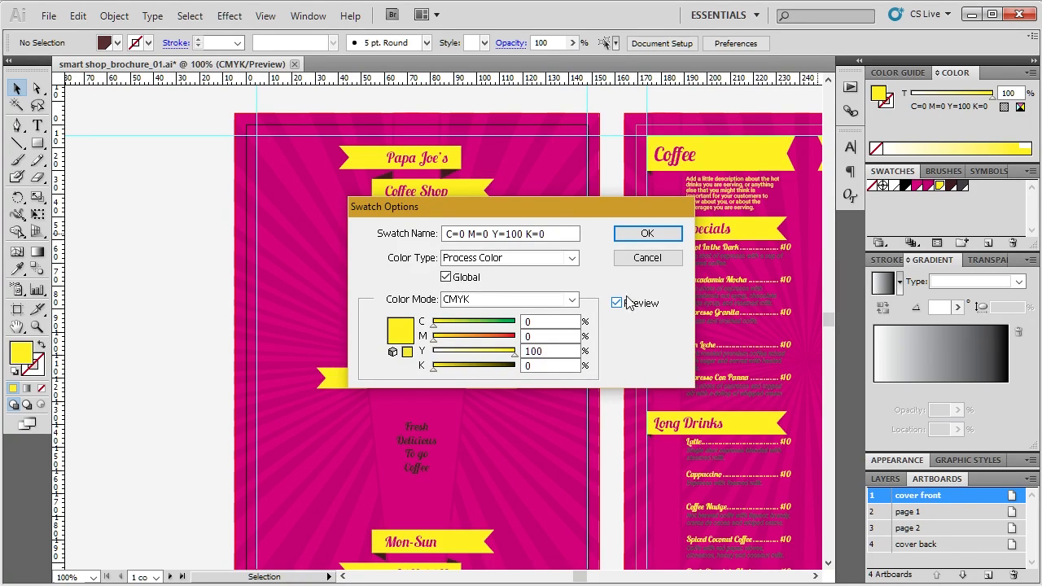
{"action": "left_click", "coordinate": [669, 235]}
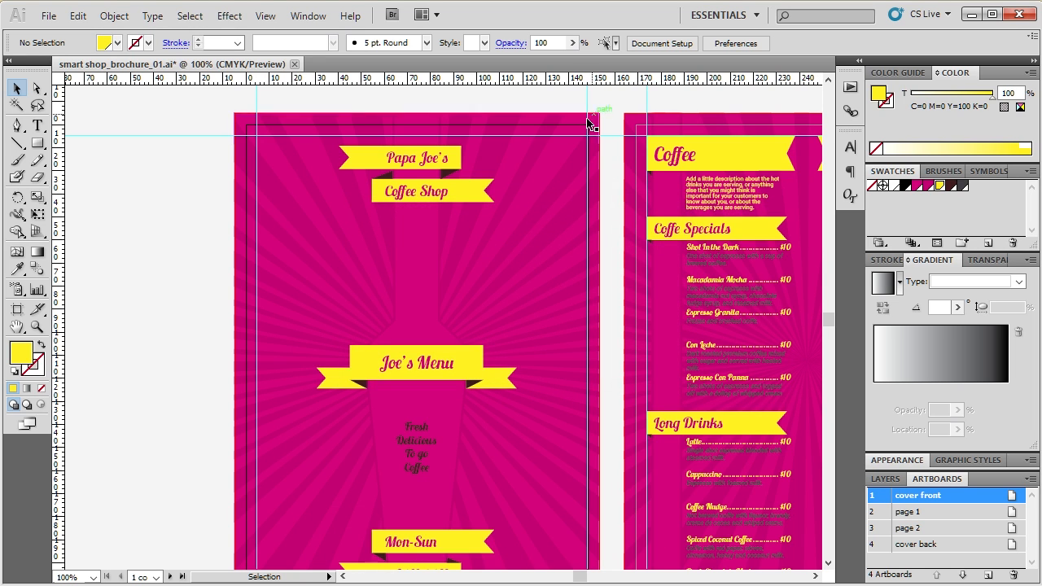
Recolour the darkest brown swatch, used for the ribbon folds, to C=0 M=0 Y=100 K=16 with preview enabled
{"action": "scroll", "coordinate": [165, 269], "scroll_direction": "down", "scroll_amount": 2}
{"action": "scroll", "coordinate": [165, 269], "scroll_direction": "up", "scroll_amount": 1}
{"action": "scroll", "coordinate": [165, 275], "scroll_direction": "up", "scroll_amount": 1}
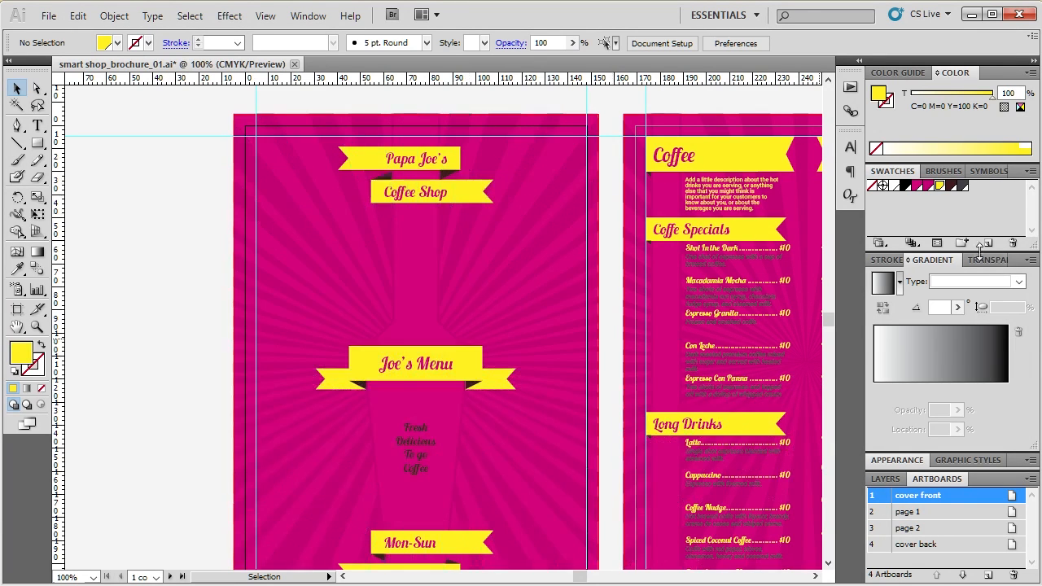
{"action": "double_click", "coordinate": [950, 186]}
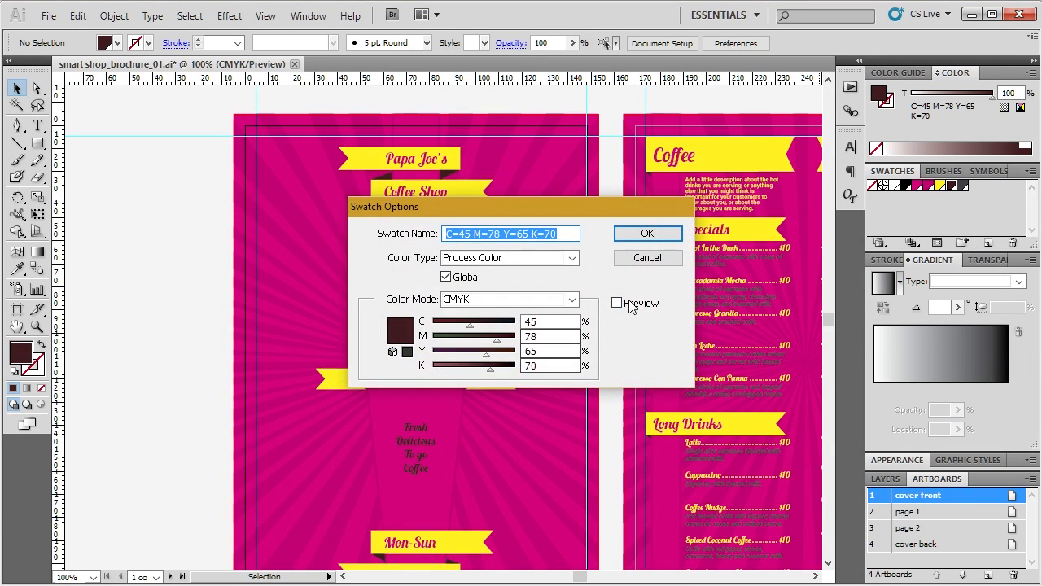
{"action": "left_click", "coordinate": [636, 310]}
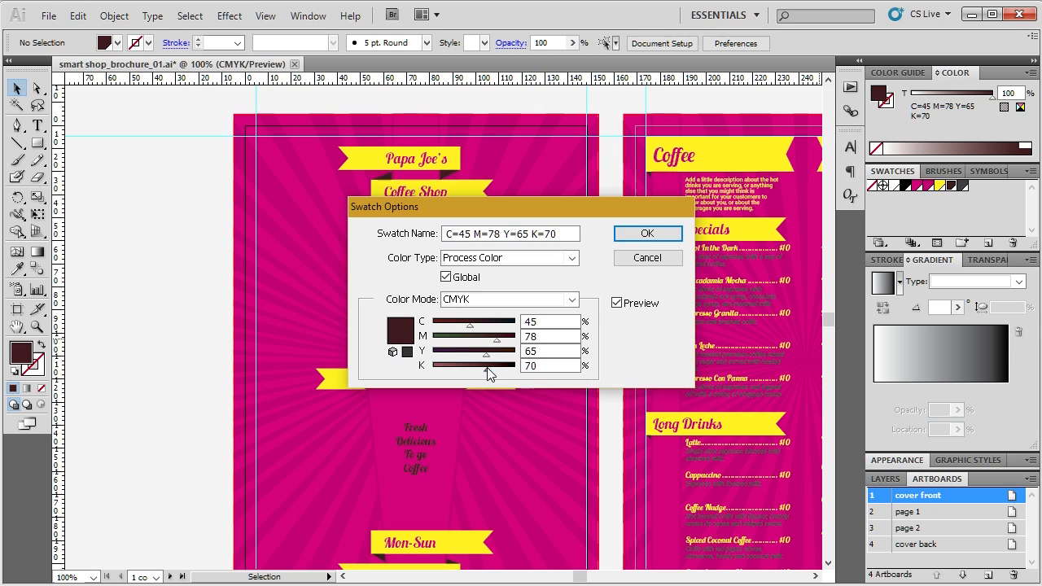
{"action": "left_click_drag", "start_coordinate": [488, 368], "coordinate": [433, 359]}
{"action": "left_click_drag", "start_coordinate": [497, 340], "coordinate": [531, 358]}
{"action": "left_click", "coordinate": [513, 341]}
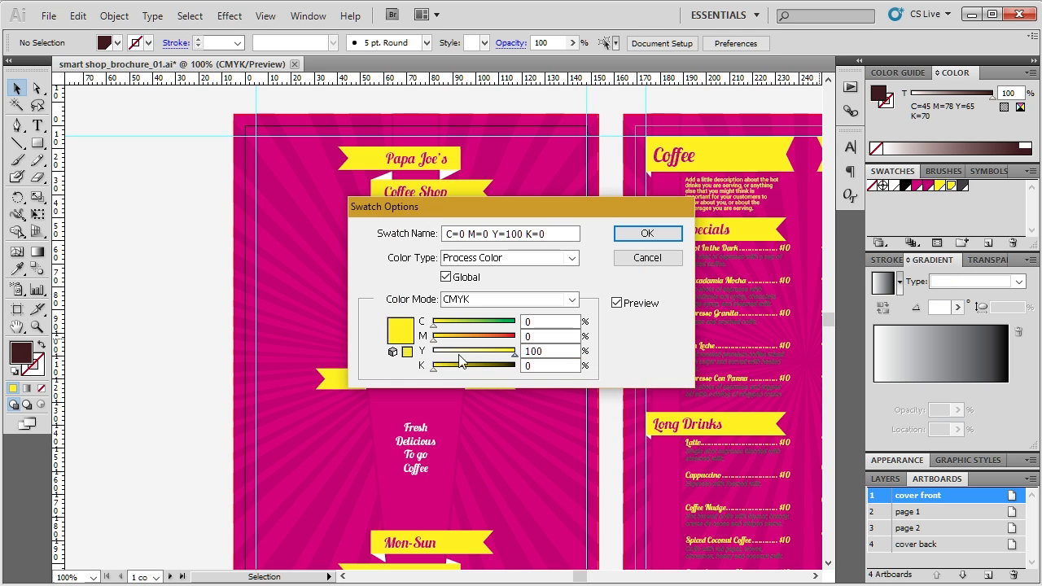
{"action": "mouse_move", "coordinate": [434, 370]}
{"action": "left_mouse_down"}
{"action": "mouse_move", "coordinate": [467, 375]}
{"action": "mouse_move", "coordinate": [447, 377]}
{"action": "left_mouse_up"}
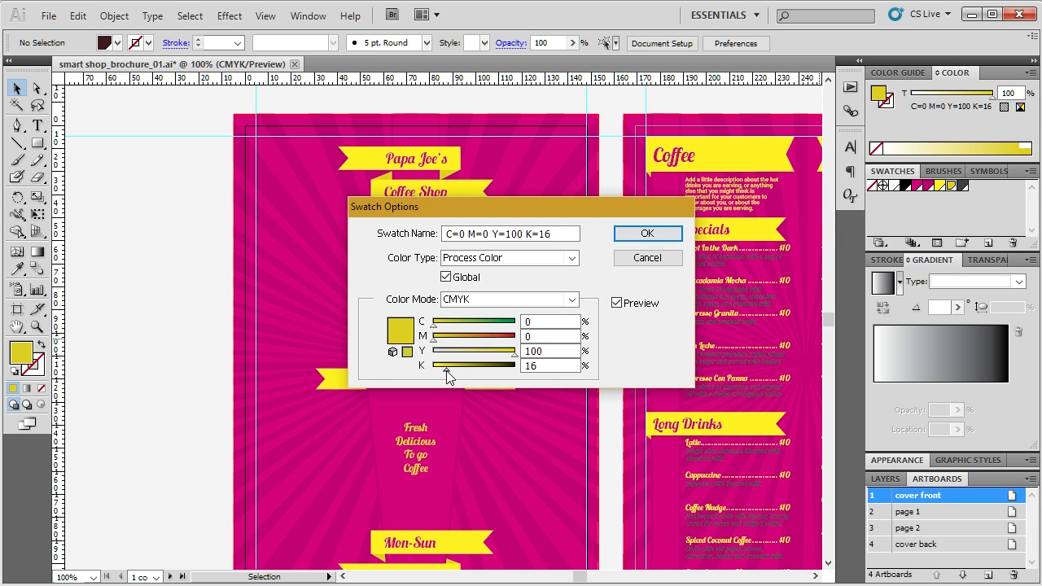
{"action": "left_click", "coordinate": [644, 234]}
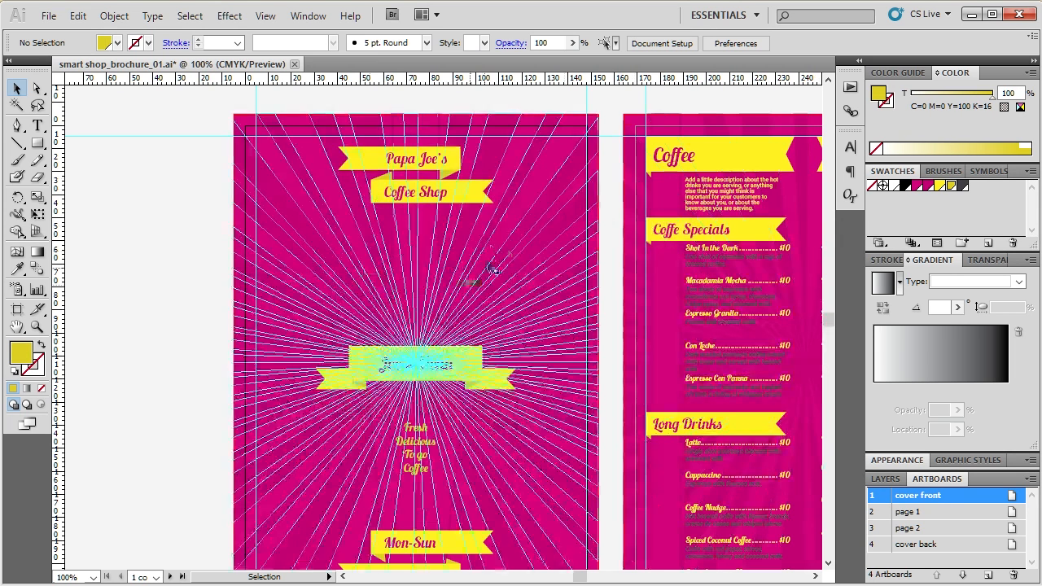
Recolour the dark grey swatch of the drink descriptions to C=5 M=11 Y=55 K=0 with preview enabled
{"action": "scroll", "coordinate": [152, 338], "scroll_direction": "down", "scroll_amount": 2}
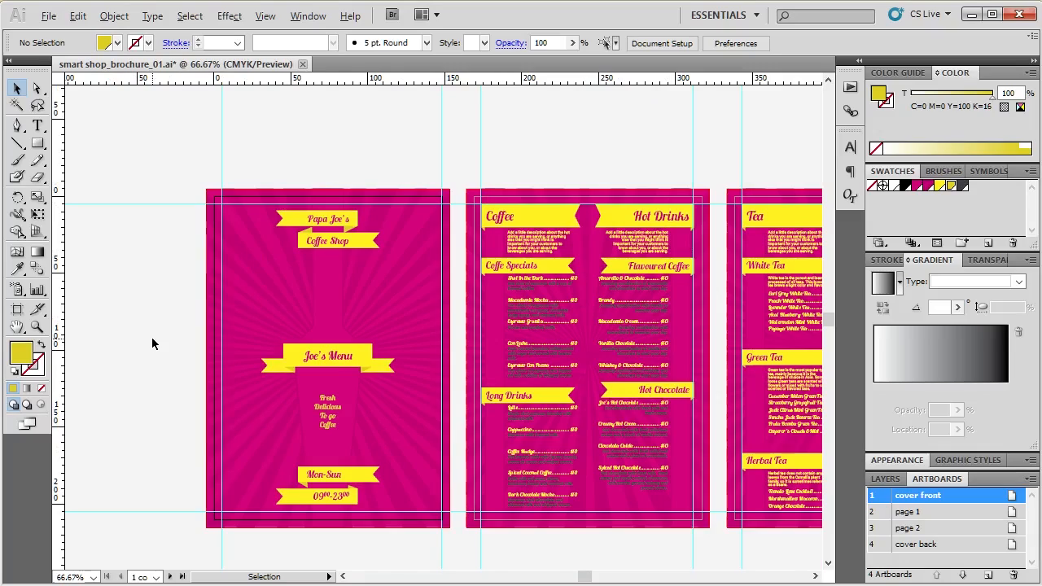
{"action": "scroll", "coordinate": [474, 317], "scroll_direction": "up", "scroll_amount": 2}
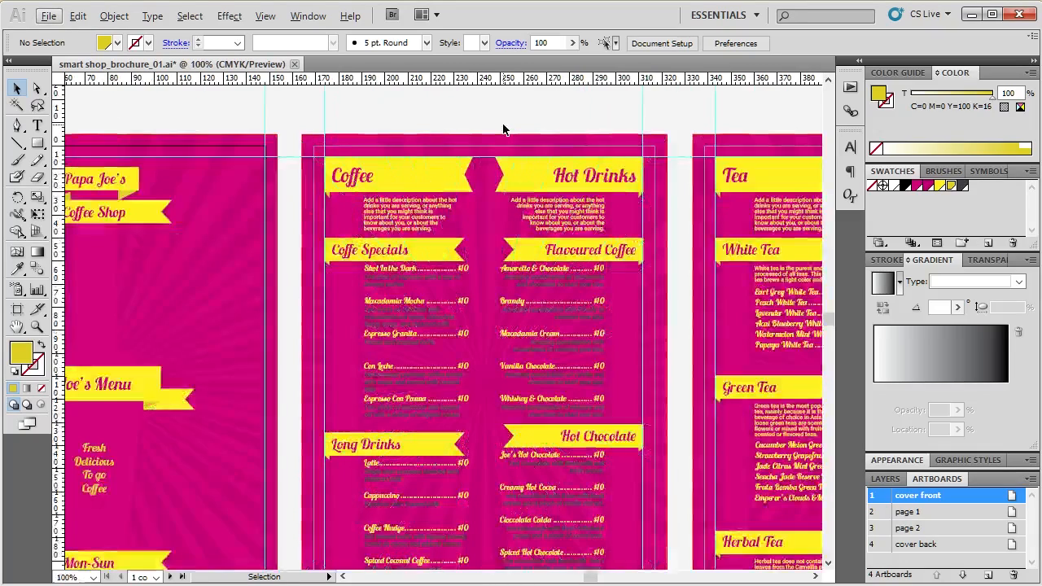
{"action": "double_click", "coordinate": [963, 186]}
{"action": "left_click", "coordinate": [641, 305]}
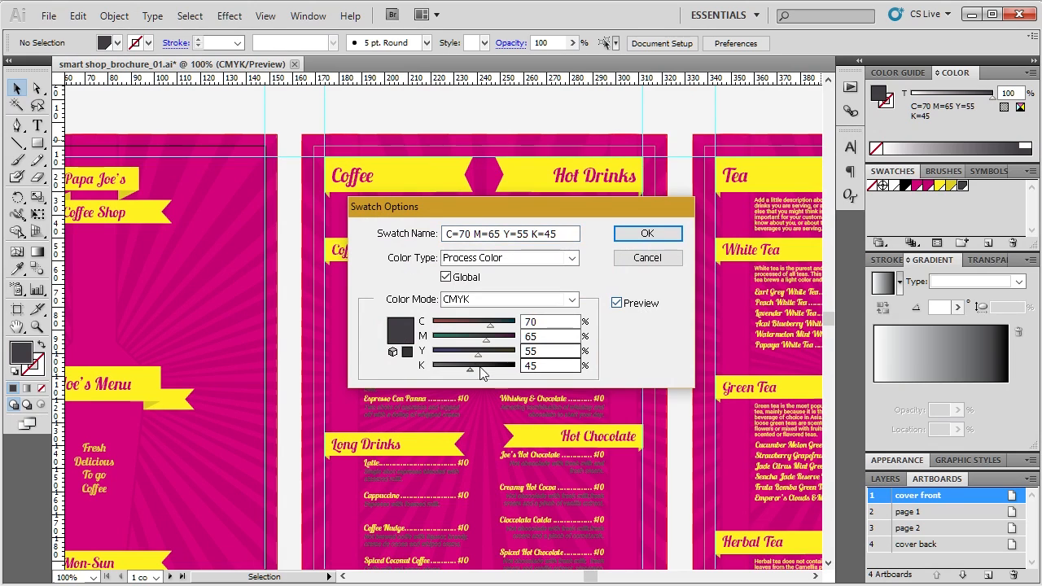
{"action": "left_click_drag", "start_coordinate": [491, 328], "coordinate": [438, 330]}
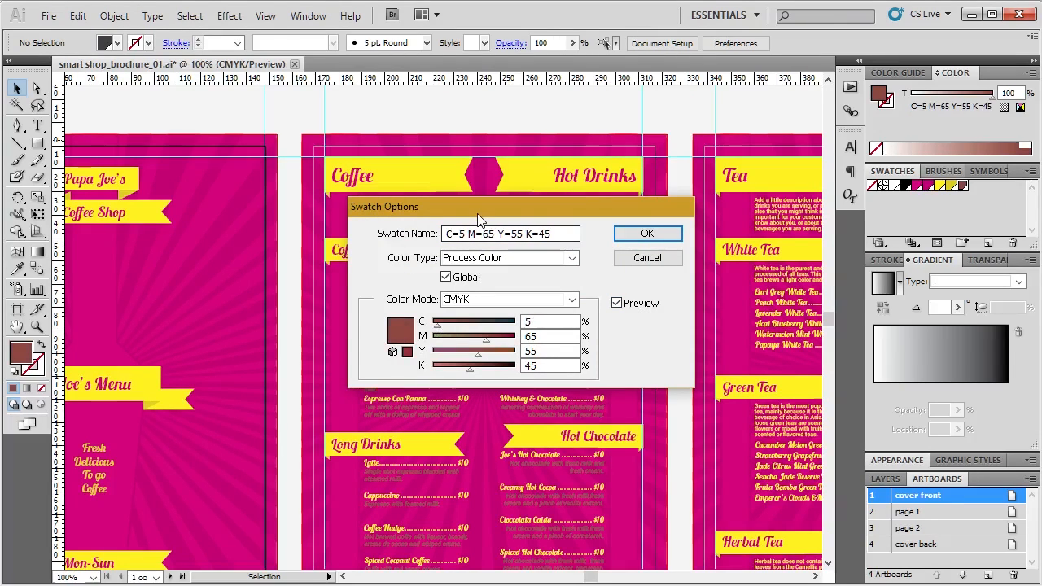
{"action": "left_click_drag", "start_coordinate": [477, 213], "coordinate": [651, 204]}
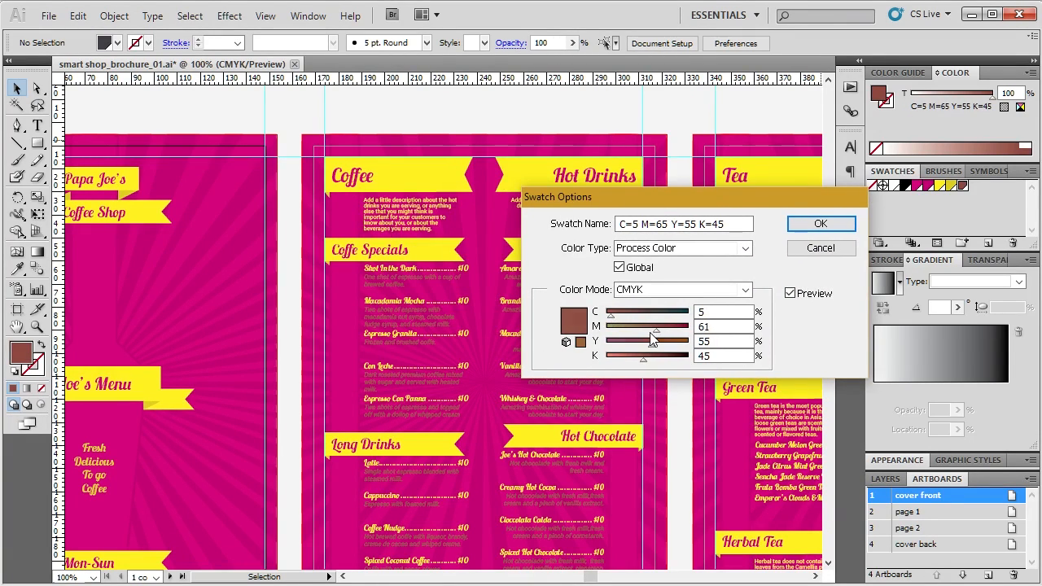
{"action": "left_click_drag", "start_coordinate": [660, 331], "coordinate": [615, 332]}
{"action": "left_click_drag", "start_coordinate": [647, 364], "coordinate": [609, 363]}
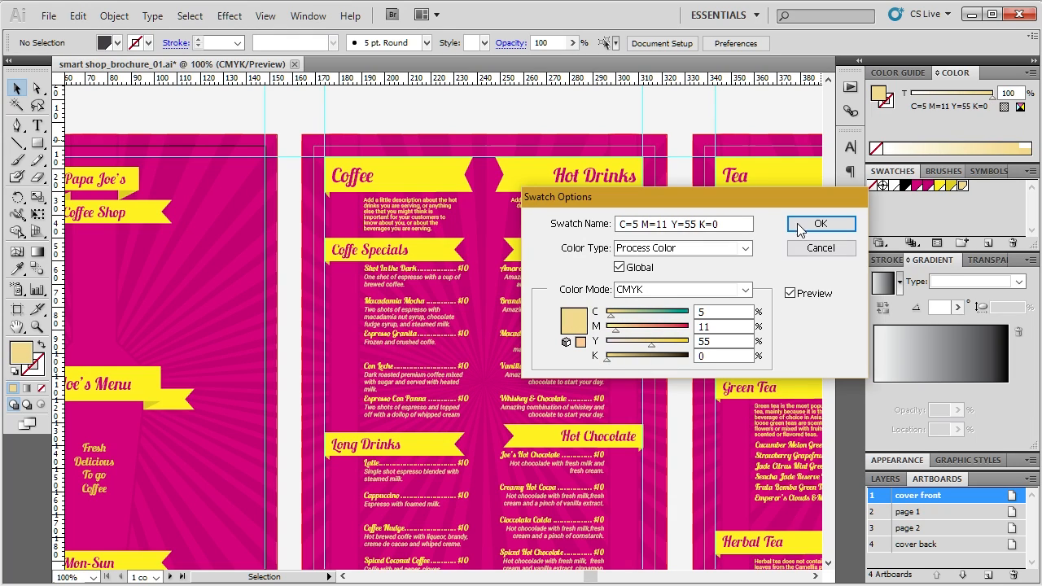
{"action": "left_click", "coordinate": [824, 224]}
Review the recoloured front cover, menu pages and back cover of the brochure
{"action": "scroll", "coordinate": [635, 374], "scroll_direction": "down", "scroll_amount": 2}
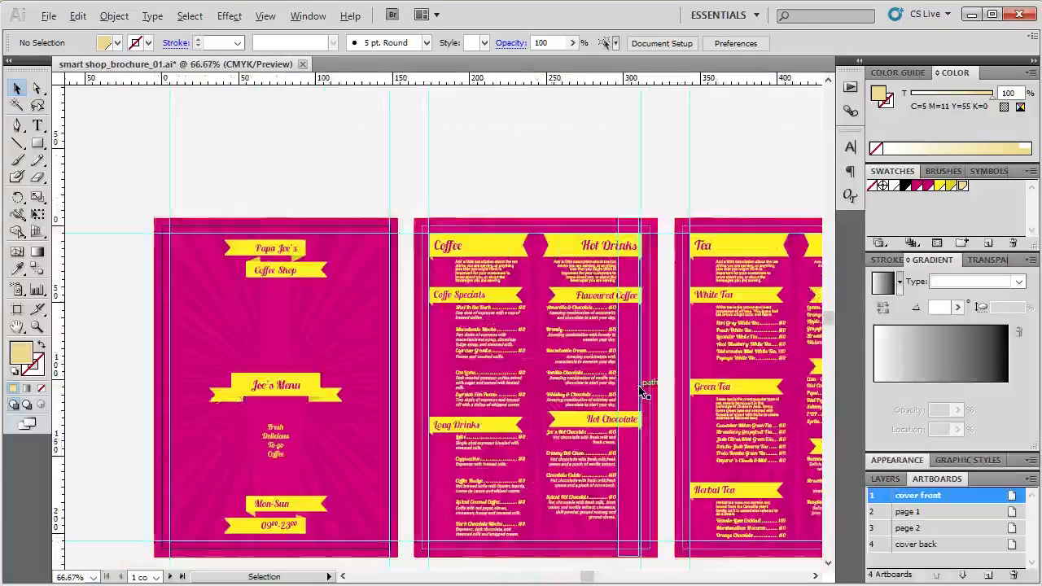
{"action": "scroll", "coordinate": [358, 393], "scroll_direction": "up", "scroll_amount": 2}
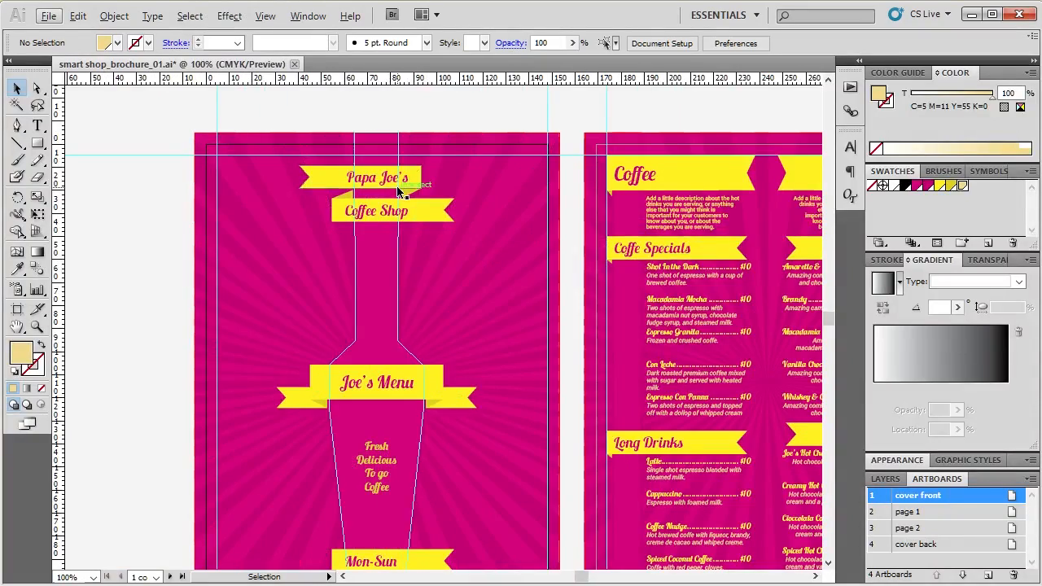
{"action": "scroll", "coordinate": [570, 131], "scroll_direction": "down", "scroll_amount": 4}
{"action": "scroll", "coordinate": [618, 168], "scroll_direction": "up", "scroll_amount": 3}
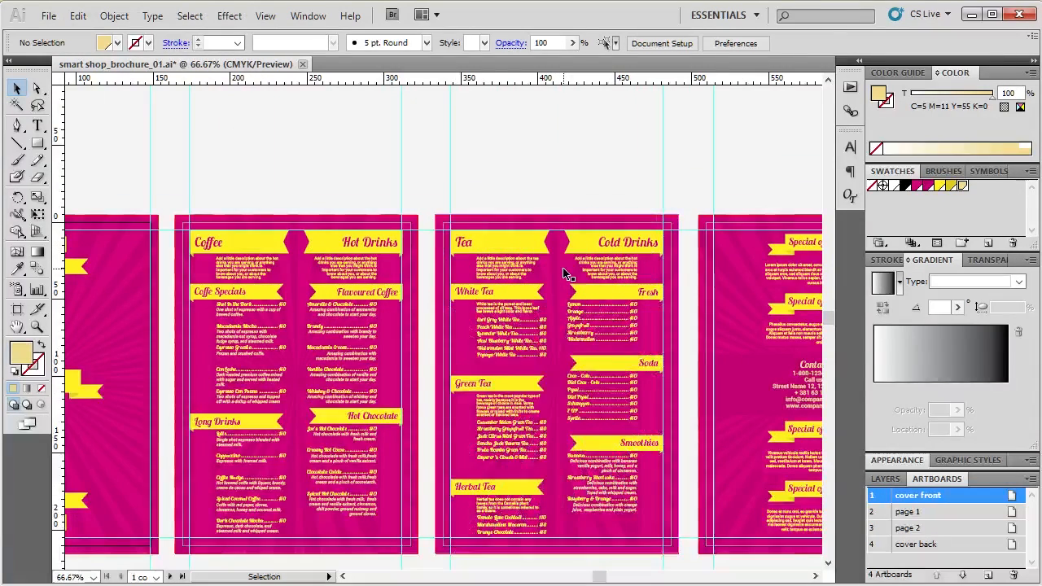
{"action": "scroll", "coordinate": [553, 195], "scroll_direction": "down", "scroll_amount": 1}
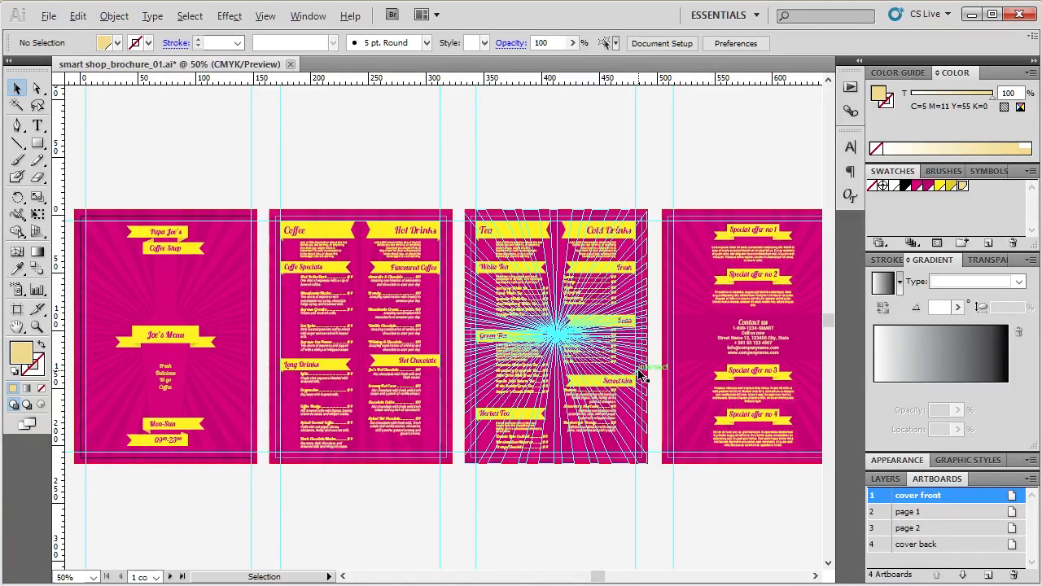
{"action": "scroll", "coordinate": [643, 370], "scroll_direction": "down", "scroll_amount": 1}
{"action": "scroll", "coordinate": [222, 350], "scroll_direction": "up", "scroll_amount": 3}
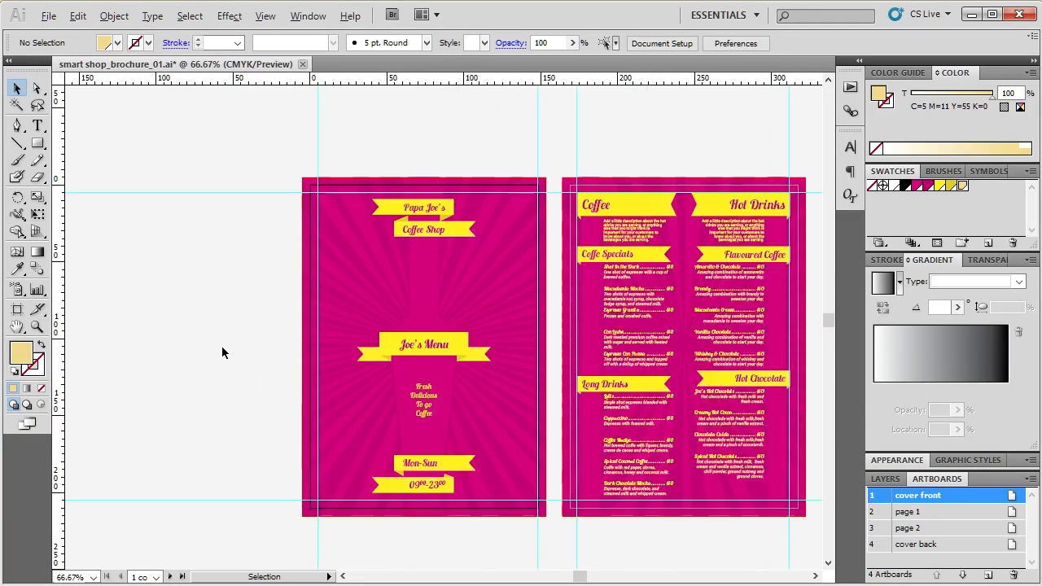
Try the two magenta swatches and the darker yellow swatch on the Joe's Menu ribbon group of the front cover
{"action": "scroll", "coordinate": [222, 347], "scroll_direction": "down", "scroll_amount": 1}
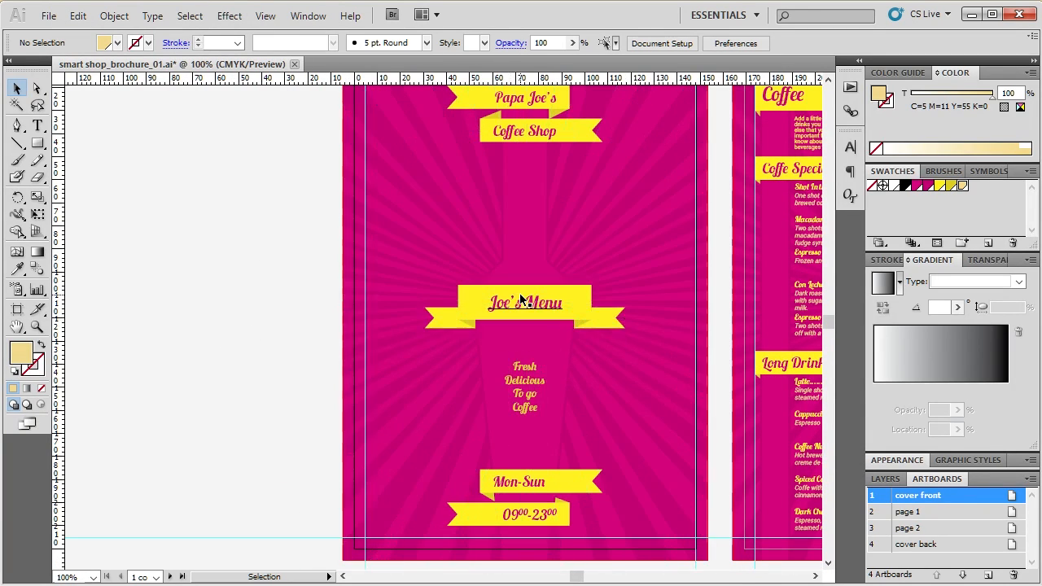
{"action": "left_click", "coordinate": [586, 311]}
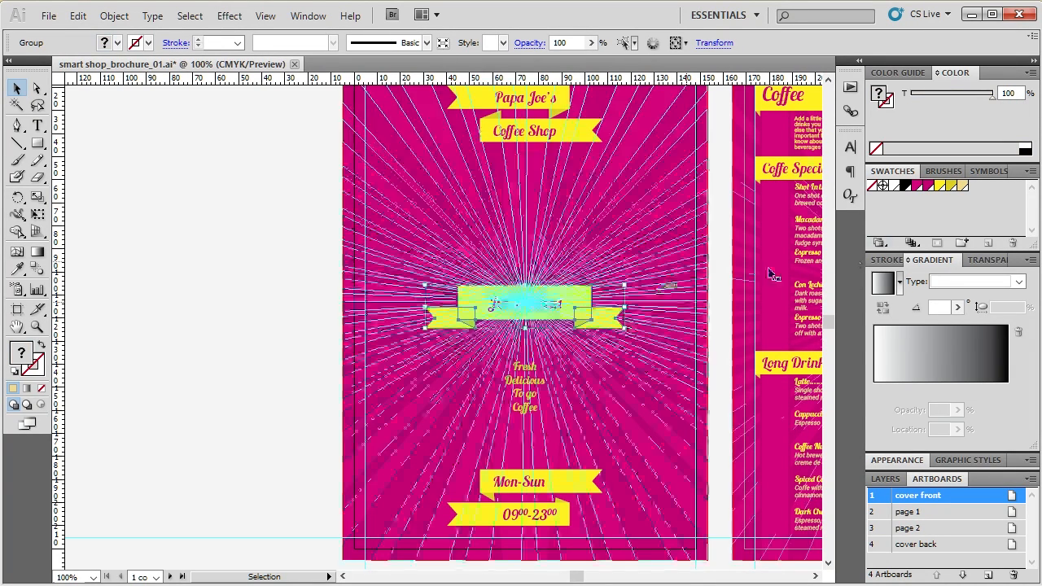
{"action": "left_click", "coordinate": [927, 186]}
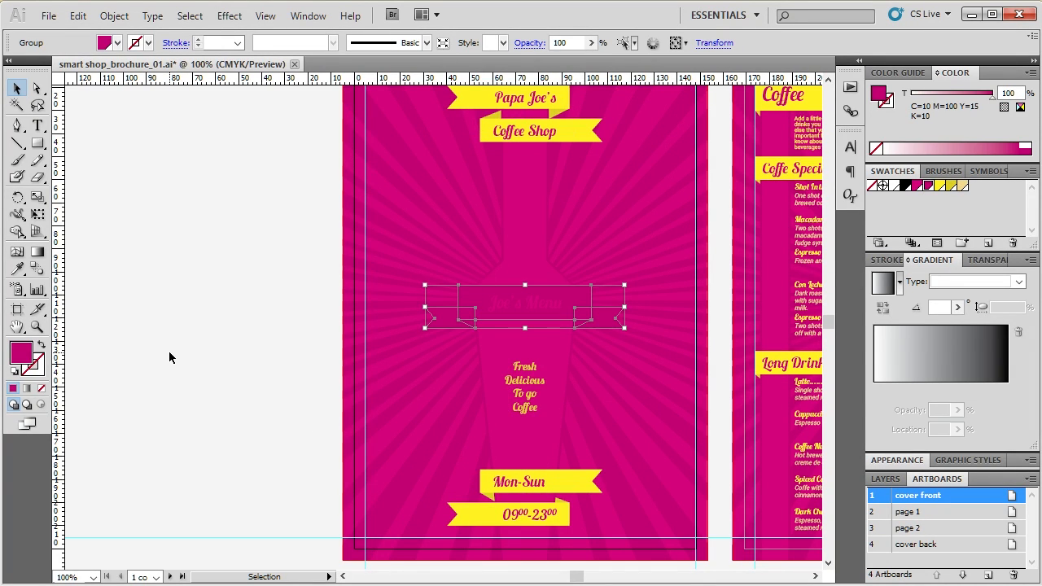
{"action": "left_click", "coordinate": [918, 187]}
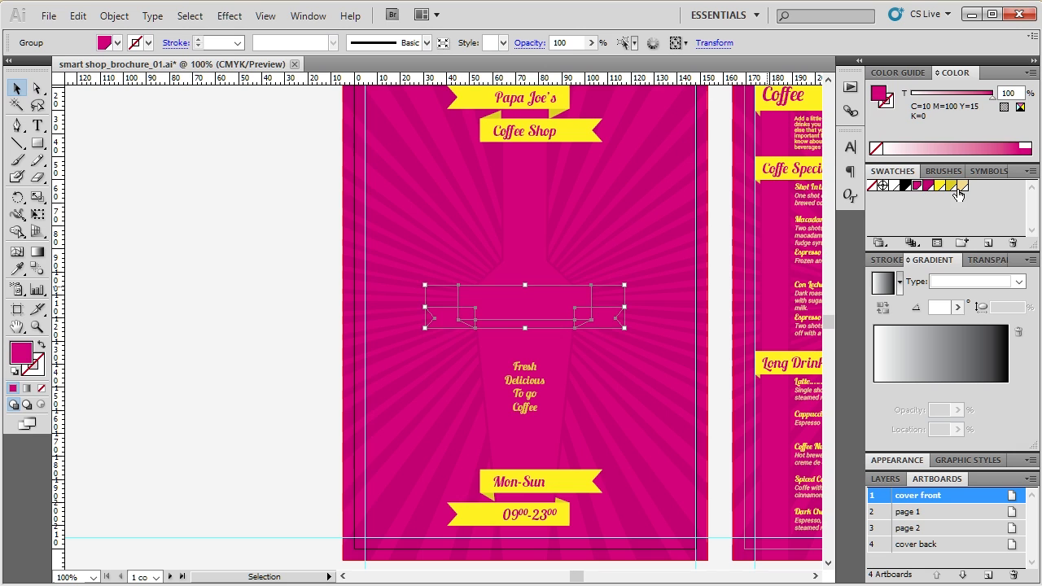
{"action": "left_click", "coordinate": [955, 187]}
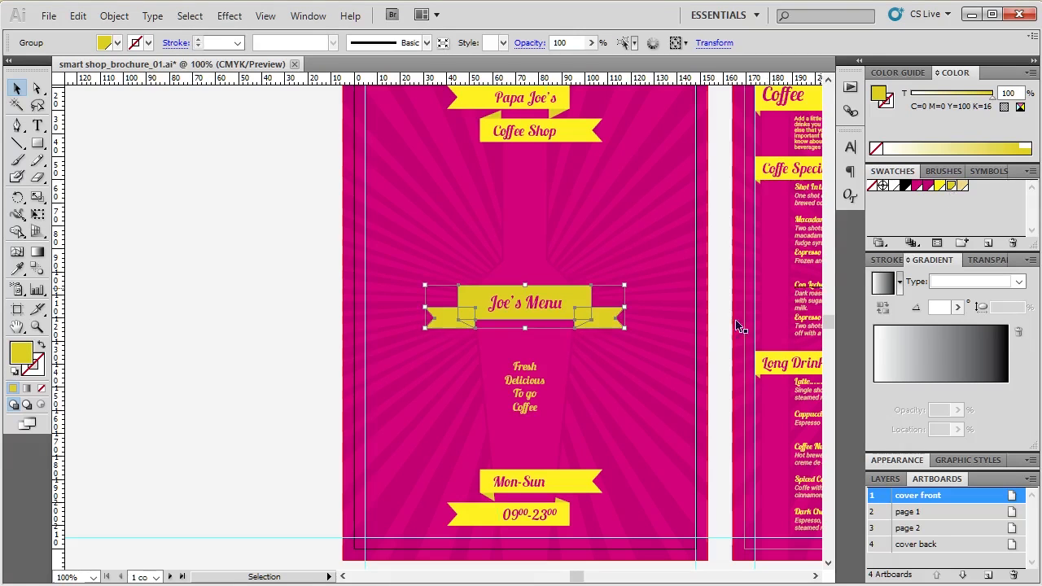
{"action": "left_click", "coordinate": [221, 346]}
Fill the whole Joe's Menu ribbon group on the front cover with the C=0 M=0 Y=100 K=0 yellow swatch
{"action": "left_click", "coordinate": [574, 306]}
{"action": "left_click", "coordinate": [941, 186]}
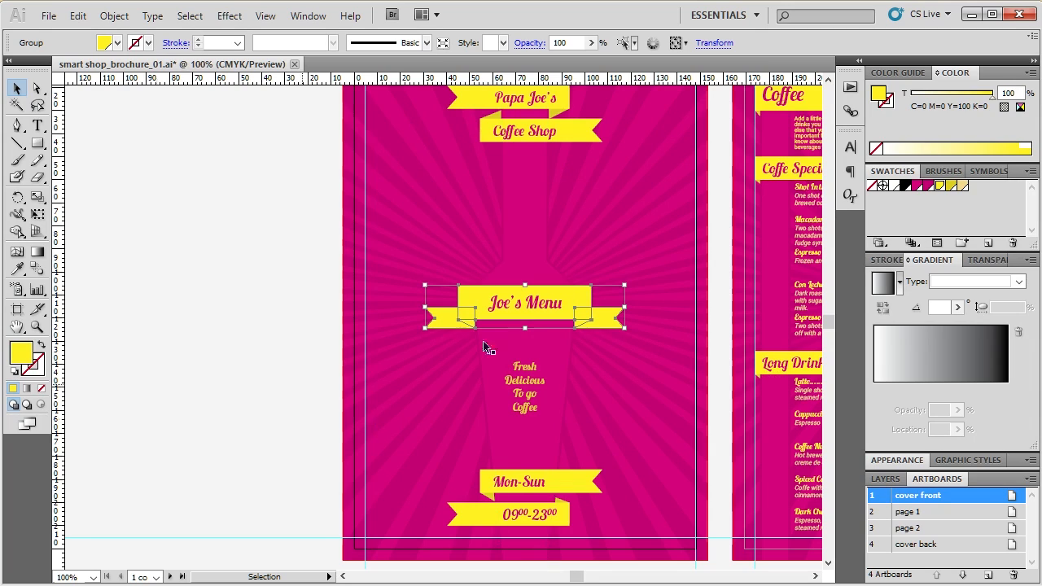
{"action": "left_click", "coordinate": [191, 324]}
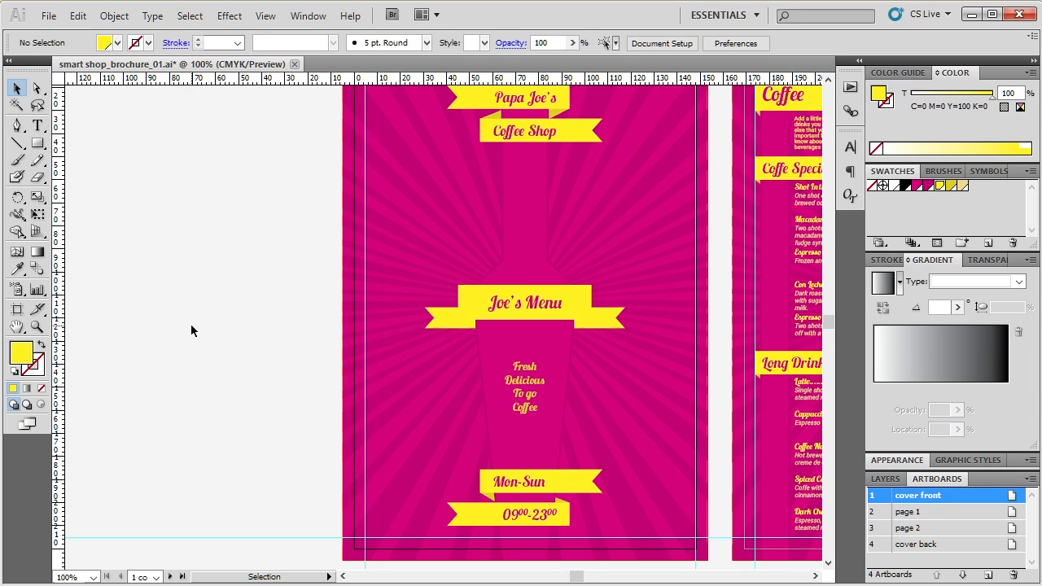
{"action": "scroll", "coordinate": [219, 333], "scroll_direction": "down", "scroll_amount": 2}
{"action": "scroll", "coordinate": [219, 333], "scroll_direction": "down", "scroll_amount": 1}
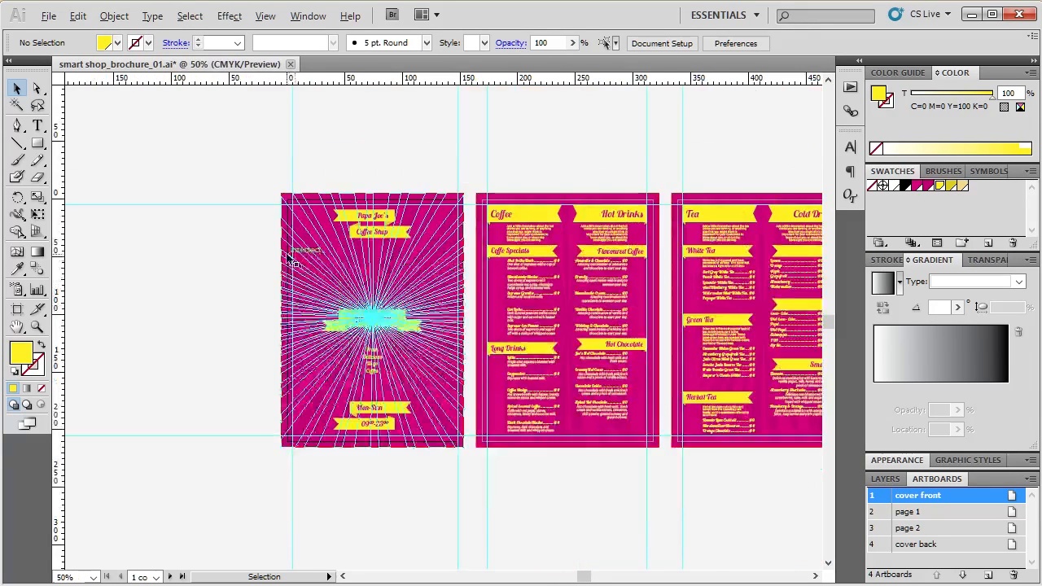
{"action": "scroll", "coordinate": [256, 284], "scroll_direction": "up", "scroll_amount": 3}
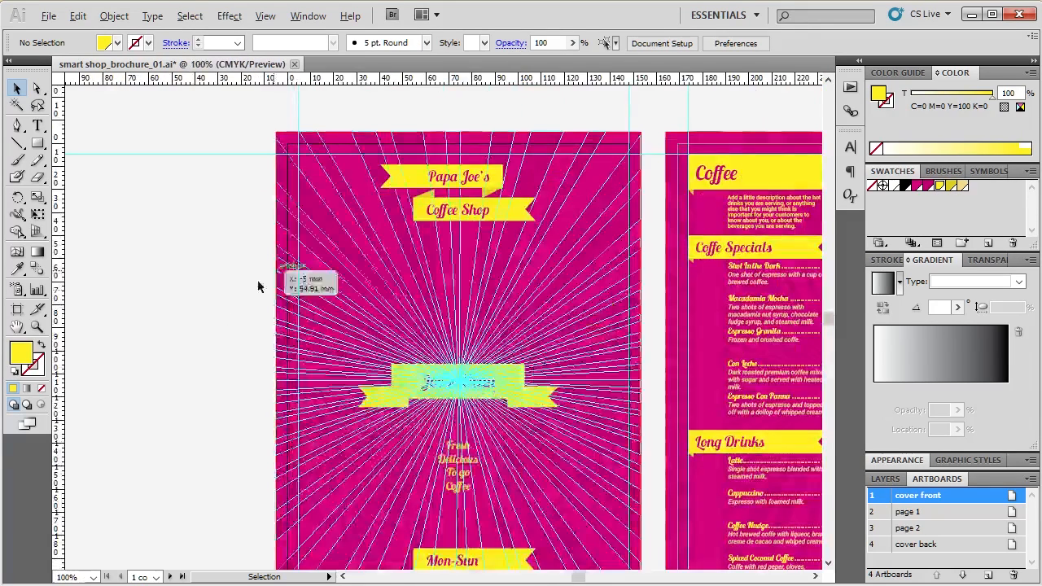
{"action": "left_click", "coordinate": [410, 395]}
{"action": "left_click", "coordinate": [178, 372]}
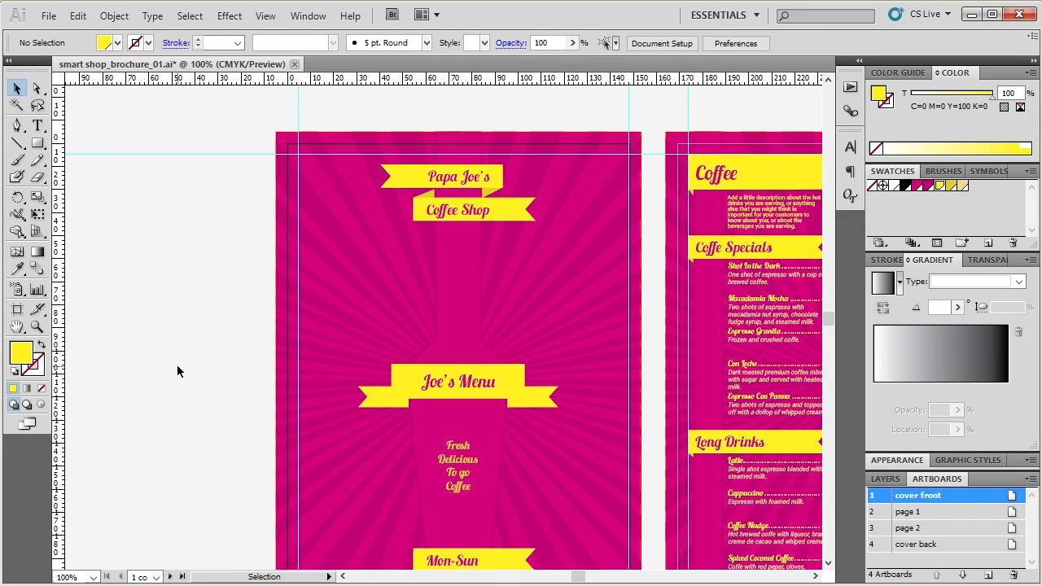
With nothing selected, set the fill colour to turquoise 00FFD4, hue 170°, in the Color Picker
{"action": "double_click", "coordinate": [22, 357]}
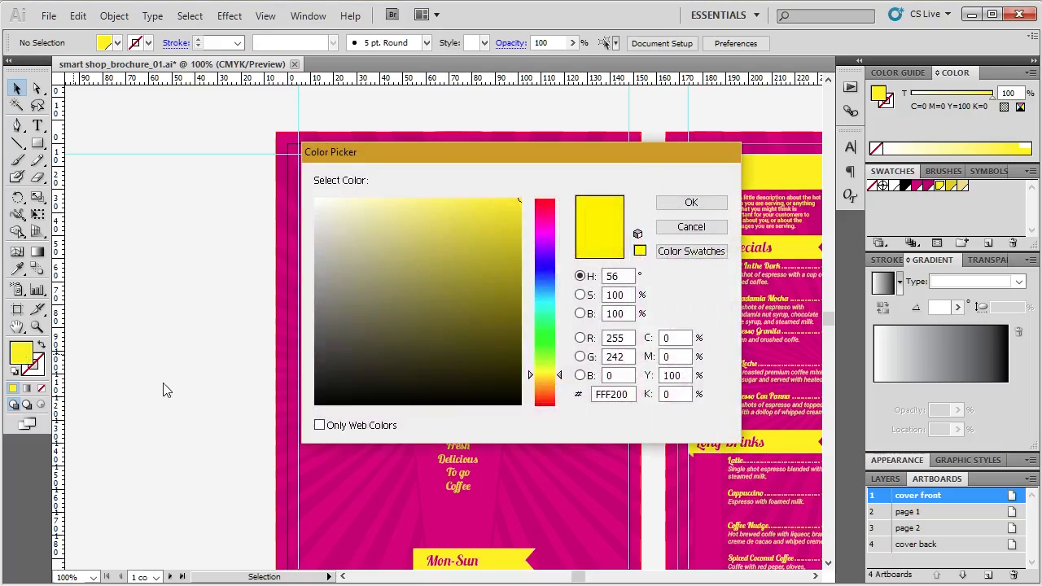
{"action": "left_click_drag", "start_coordinate": [561, 380], "coordinate": [572, 310]}
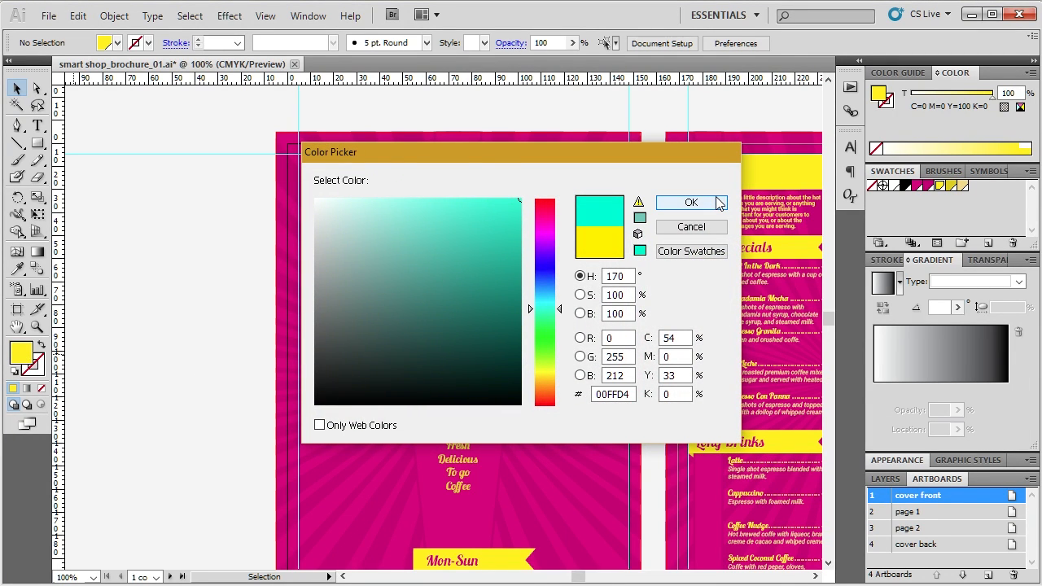
{"action": "left_click", "coordinate": [692, 203]}
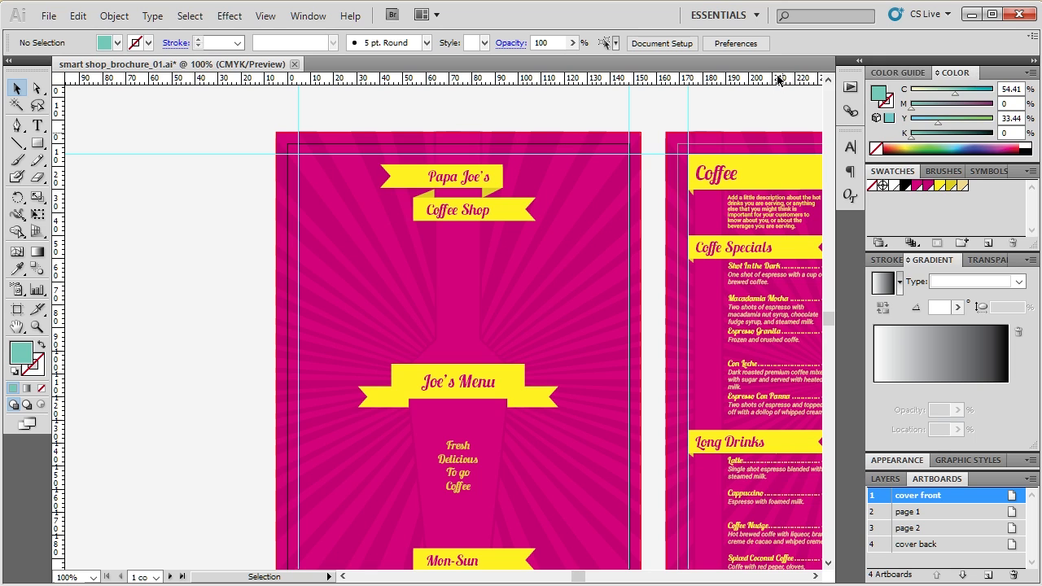
Save the turquoise fill as a new global CMYK process swatch named C=54 M=0 Y=33 K=0
{"action": "left_click_drag", "start_coordinate": [954, 73], "coordinate": [658, 97]}
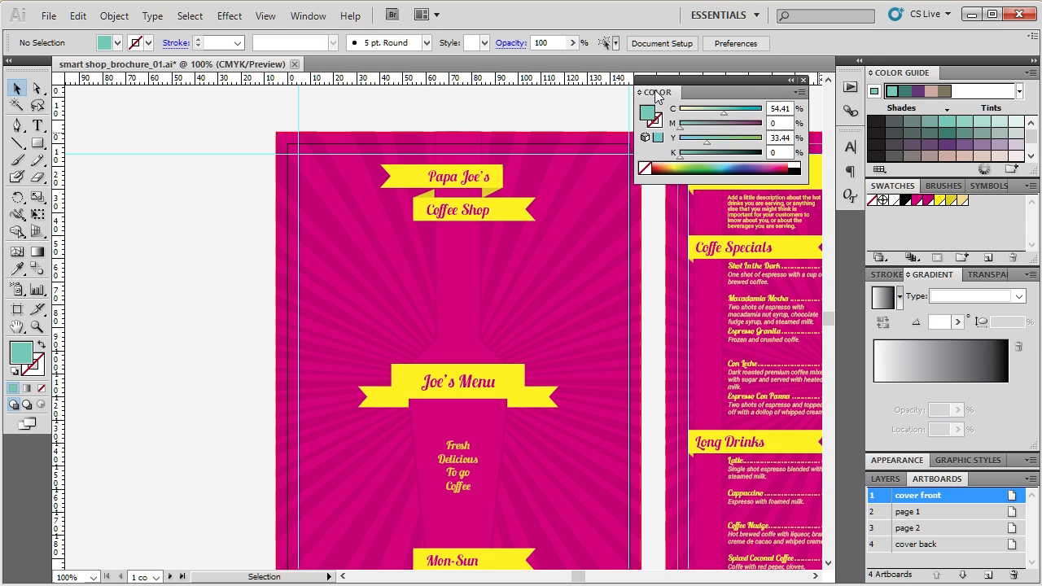
{"action": "left_click", "coordinate": [799, 96]}
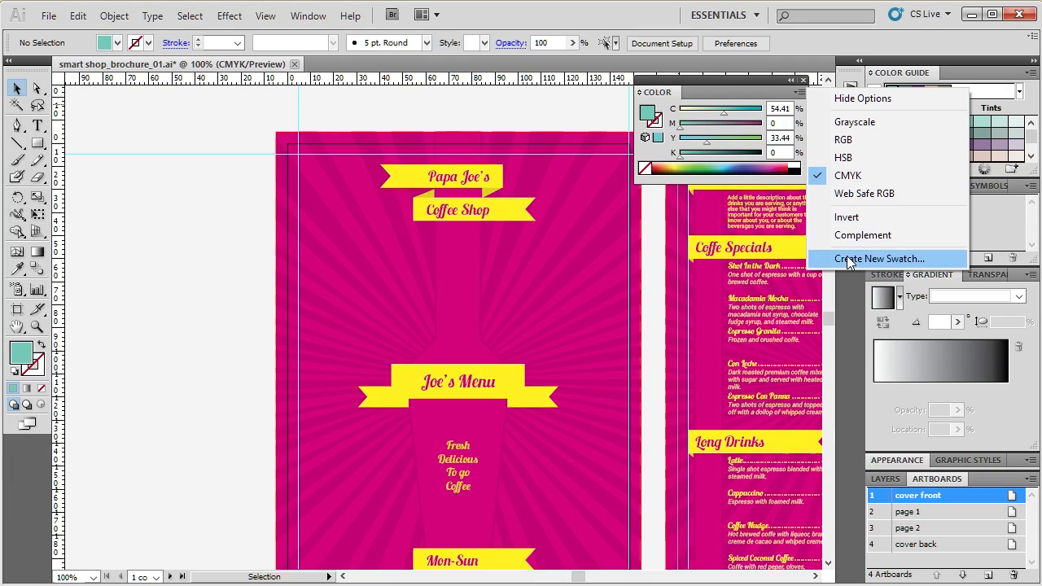
{"action": "left_click", "coordinate": [848, 259]}
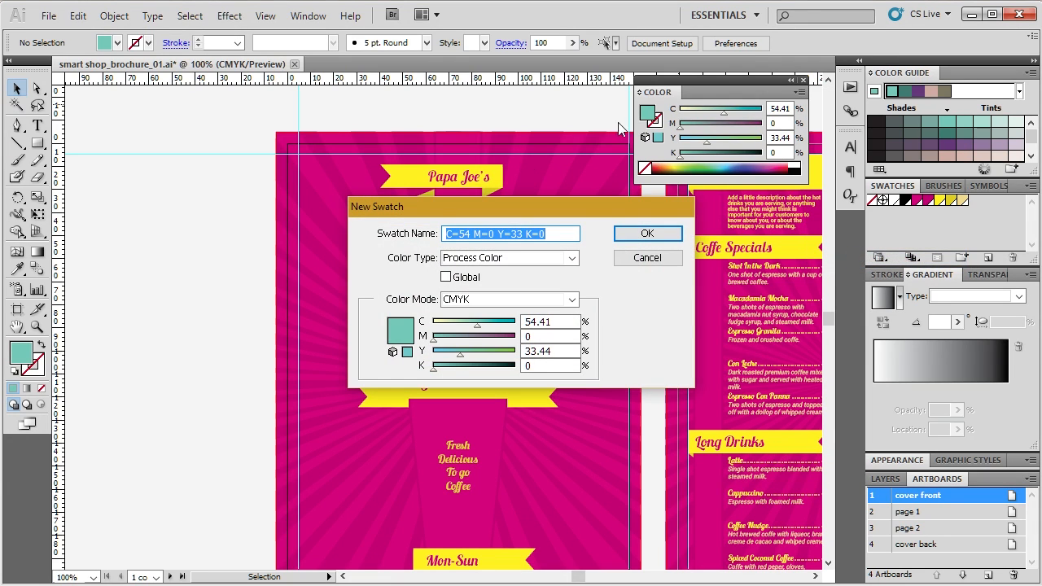
{"action": "left_click", "coordinate": [447, 278]}
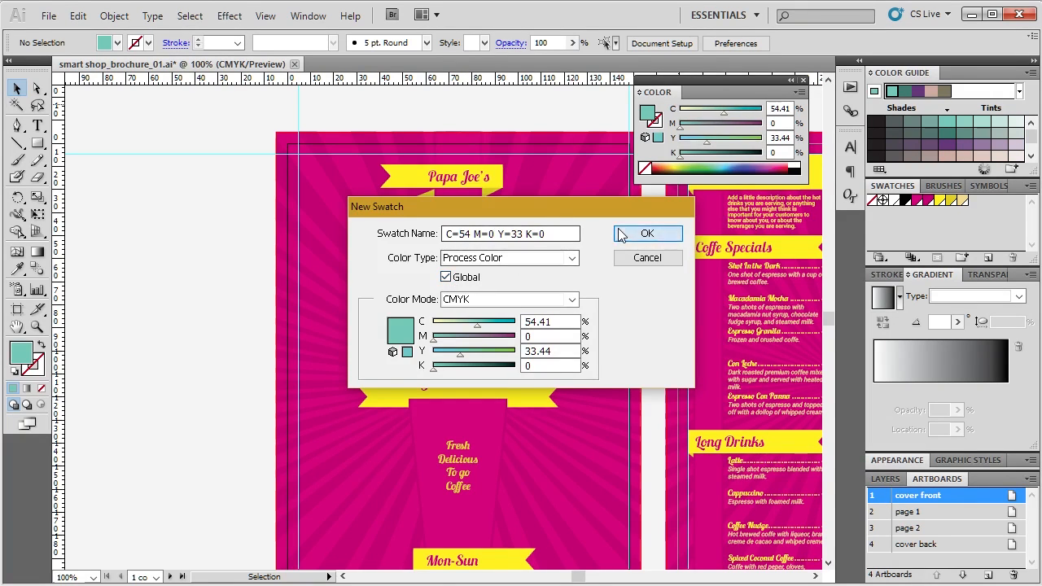
{"action": "left_click", "coordinate": [647, 233]}
{"action": "left_click", "coordinate": [803, 81]}
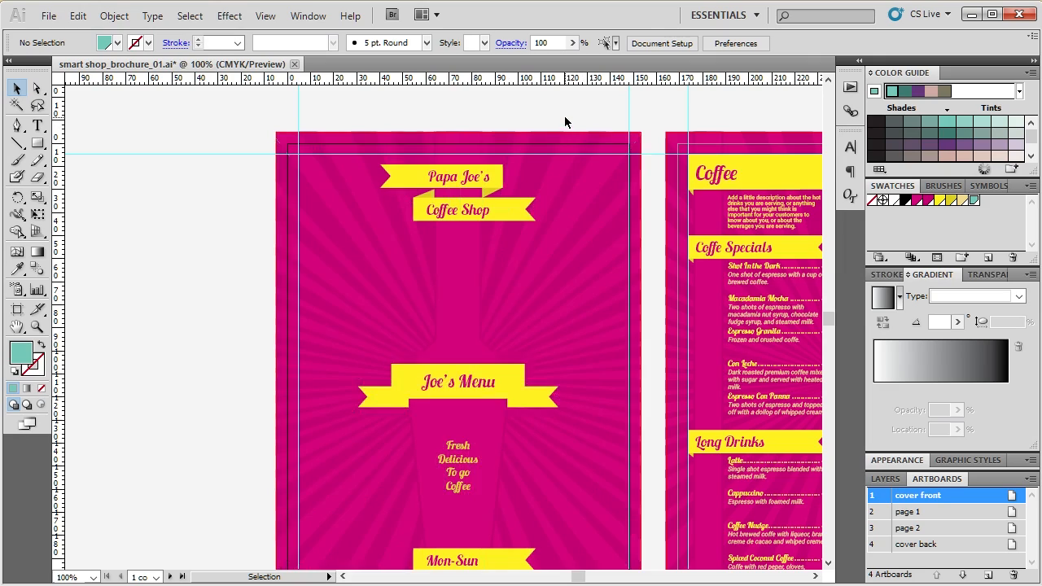
Ungroup the Joe's Menu ribbon on the front cover
{"action": "right_click", "coordinate": [509, 389]}
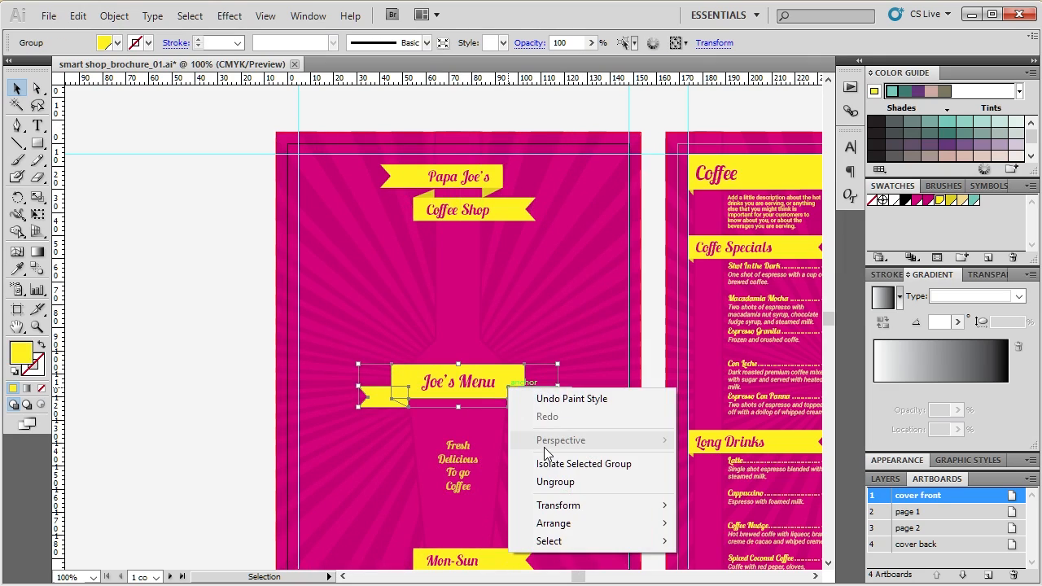
{"action": "left_click", "coordinate": [557, 484]}
{"action": "left_click", "coordinate": [267, 424]}
Fill both fold pieces under the Joe's Menu banner with the turquoise global swatch
{"action": "scroll", "coordinate": [455, 421], "scroll_direction": "up", "scroll_amount": 1}
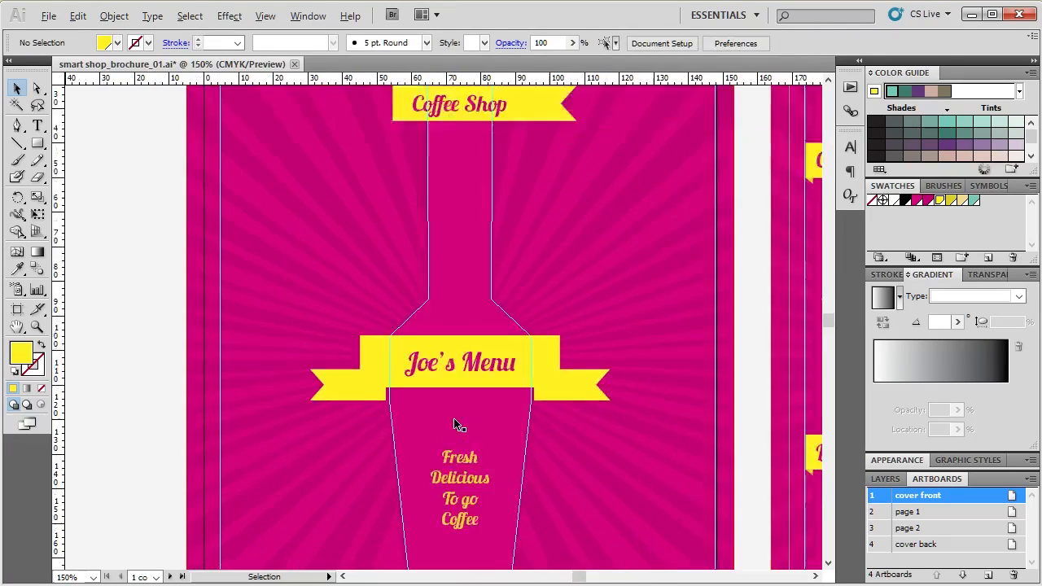
{"action": "scroll", "coordinate": [455, 425], "scroll_direction": "up", "scroll_amount": 1}
{"action": "left_click", "coordinate": [350, 386]}
{"action": "left_click", "coordinate": [569, 388], "text": "shift"}
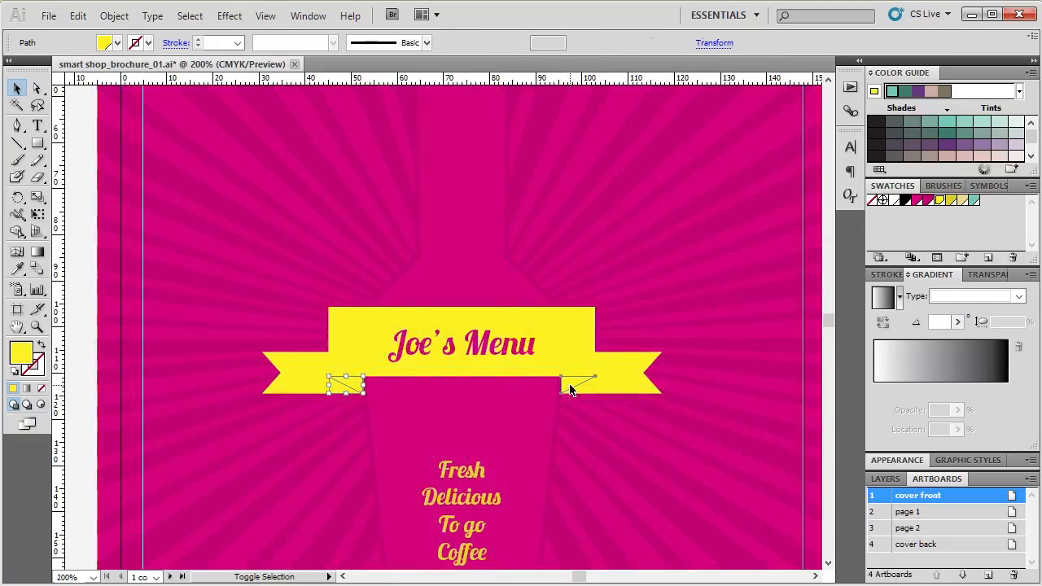
{"action": "left_click", "coordinate": [974, 201]}
{"action": "scroll", "coordinate": [399, 331], "scroll_direction": "down", "scroll_amount": 3}
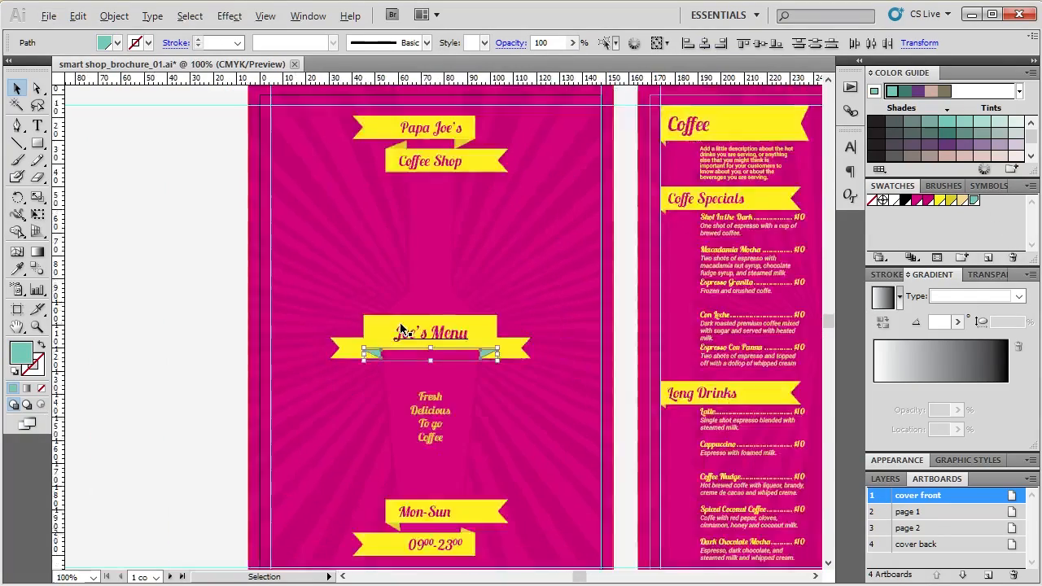
{"action": "left_click", "coordinate": [161, 282]}
Fill the Coffe Specials and Flavoured Coffee banners on page 1 with the turquoise global swatch
{"action": "scroll", "coordinate": [737, 235], "scroll_direction": "up", "scroll_amount": 2}
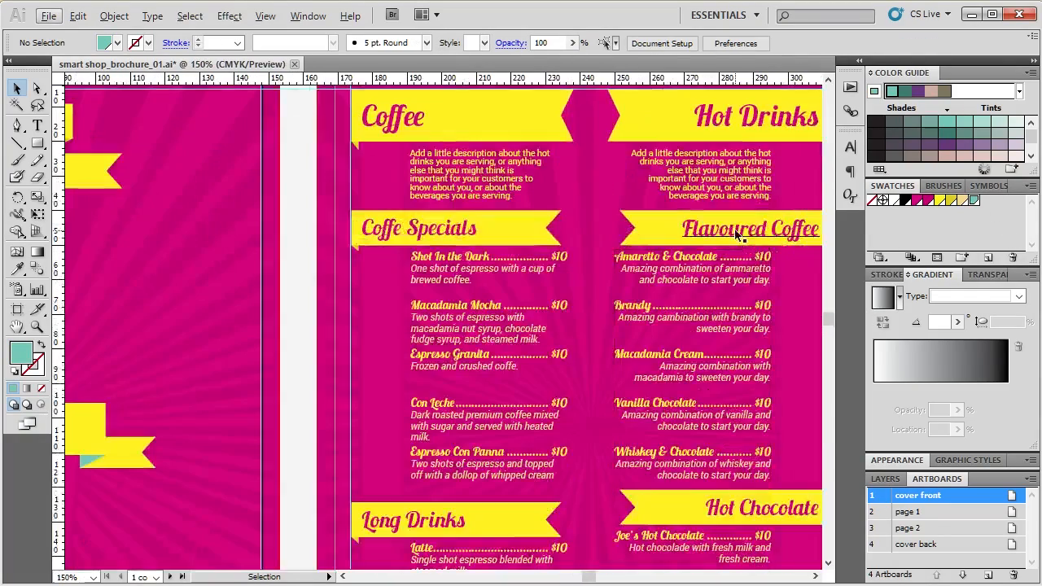
{"action": "left_click", "coordinate": [558, 235]}
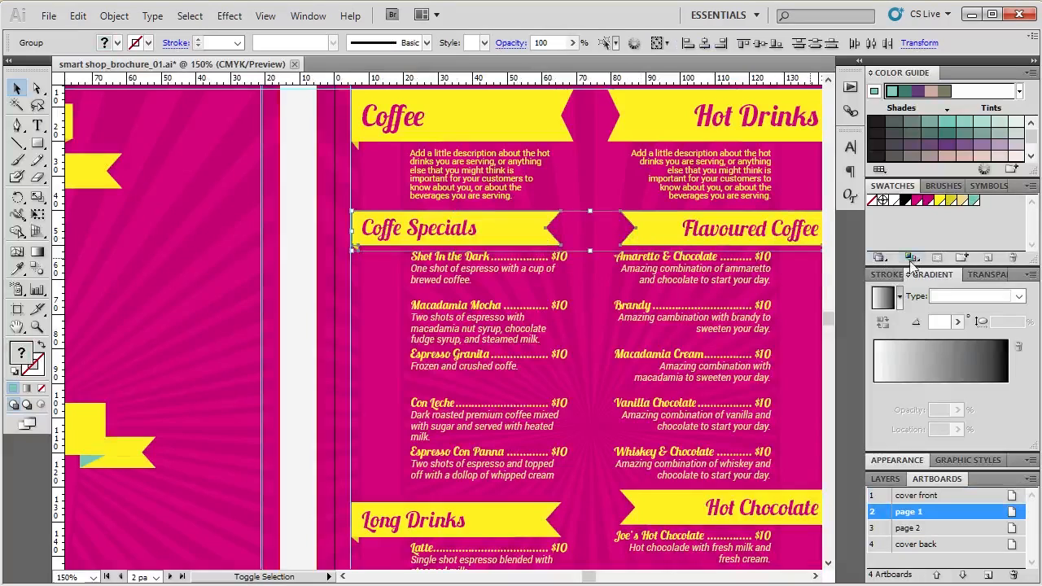
{"action": "left_click", "coordinate": [975, 201]}
{"action": "scroll", "coordinate": [603, 311], "scroll_direction": "down", "scroll_amount": 3}
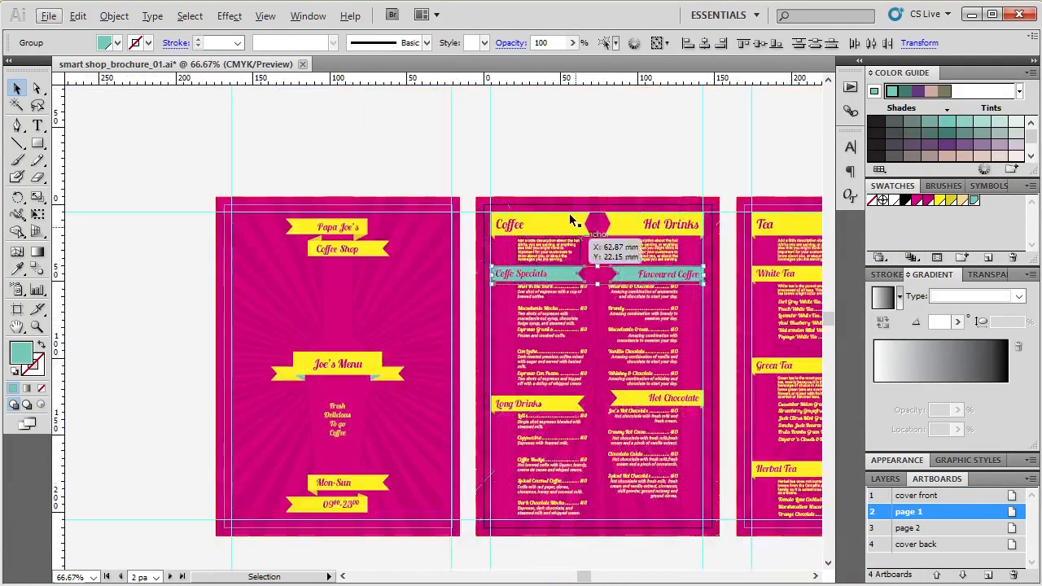
{"action": "left_click", "coordinate": [547, 124]}
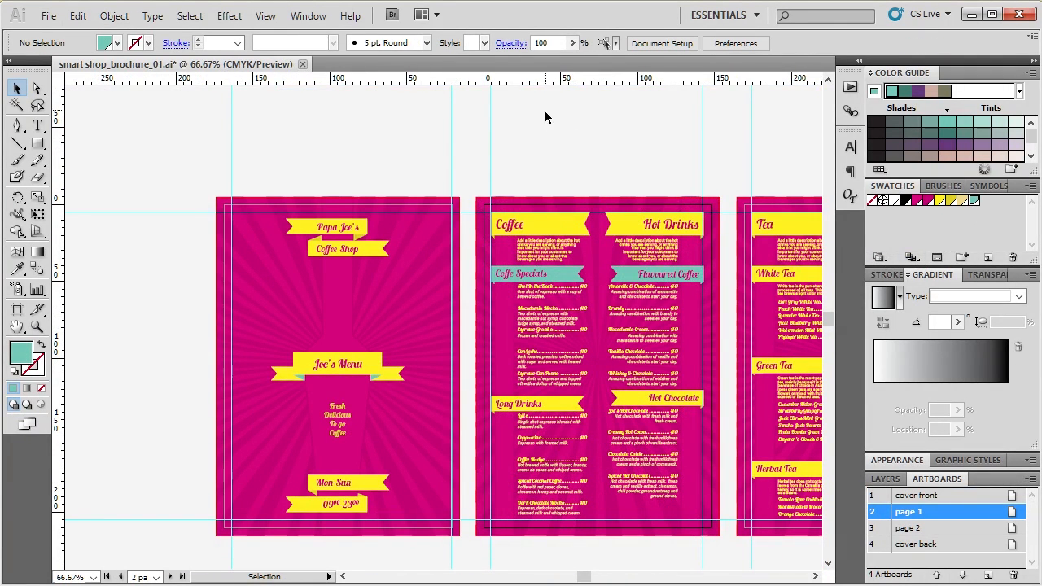
Recolour the turquoise global swatch to beige with C=22 M=26 Y=33.44 K=0, with preview enabled
{"action": "double_click", "coordinate": [974, 201]}
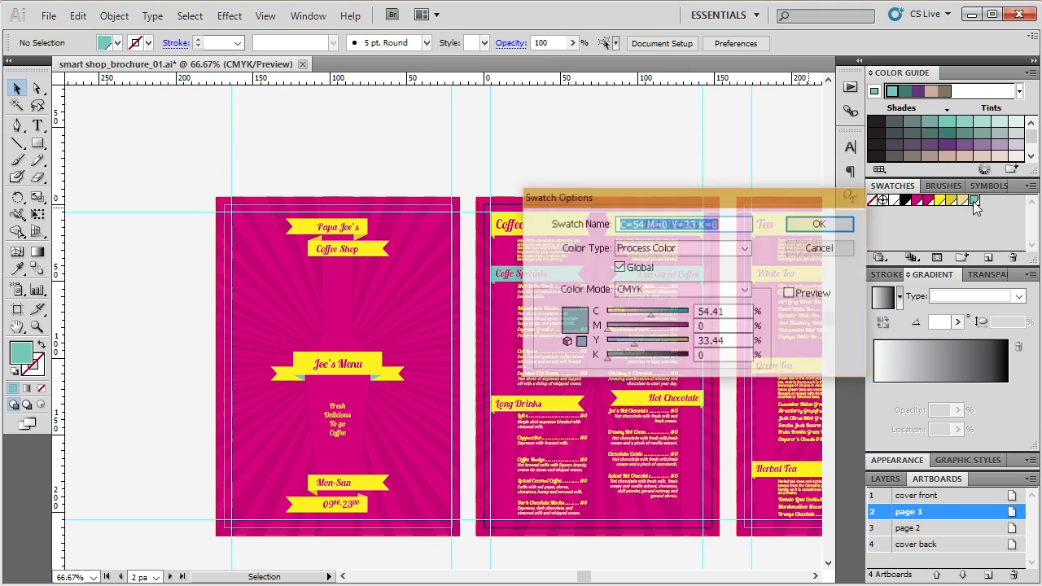
{"action": "left_click", "coordinate": [790, 294]}
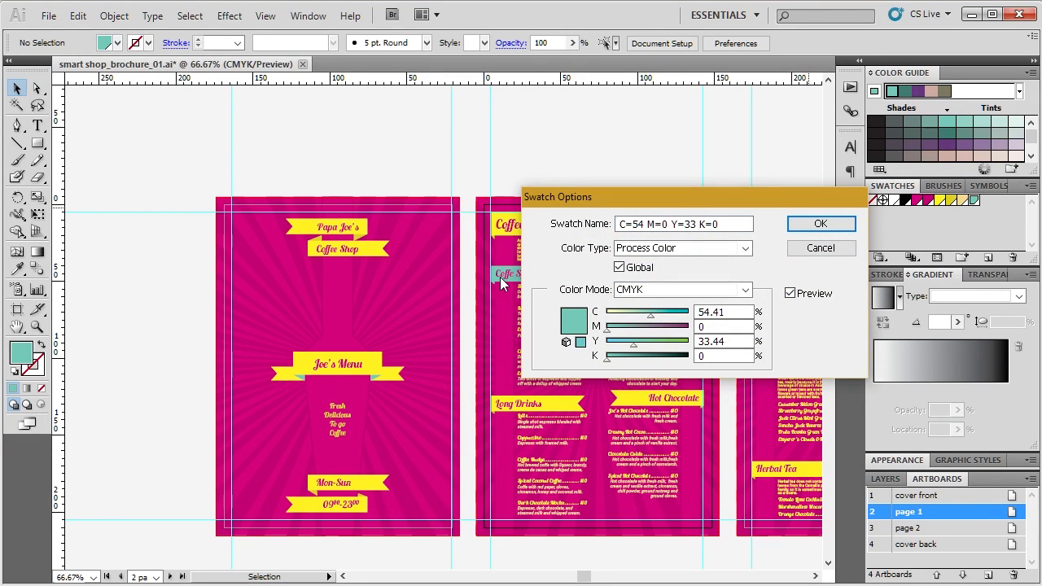
{"action": "left_click_drag", "start_coordinate": [641, 197], "coordinate": [182, 138]}
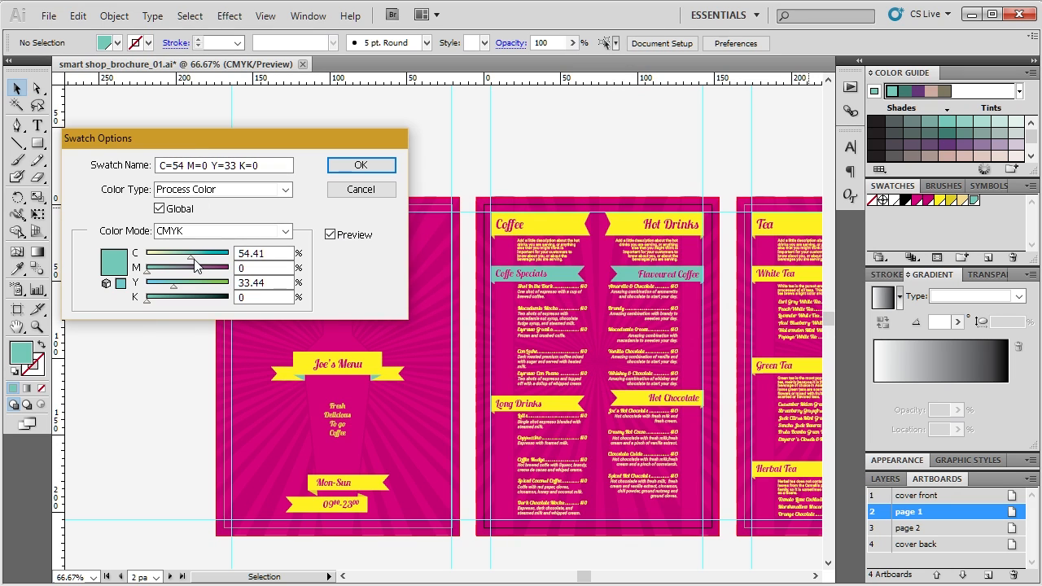
{"action": "left_click_drag", "start_coordinate": [194, 259], "coordinate": [167, 271]}
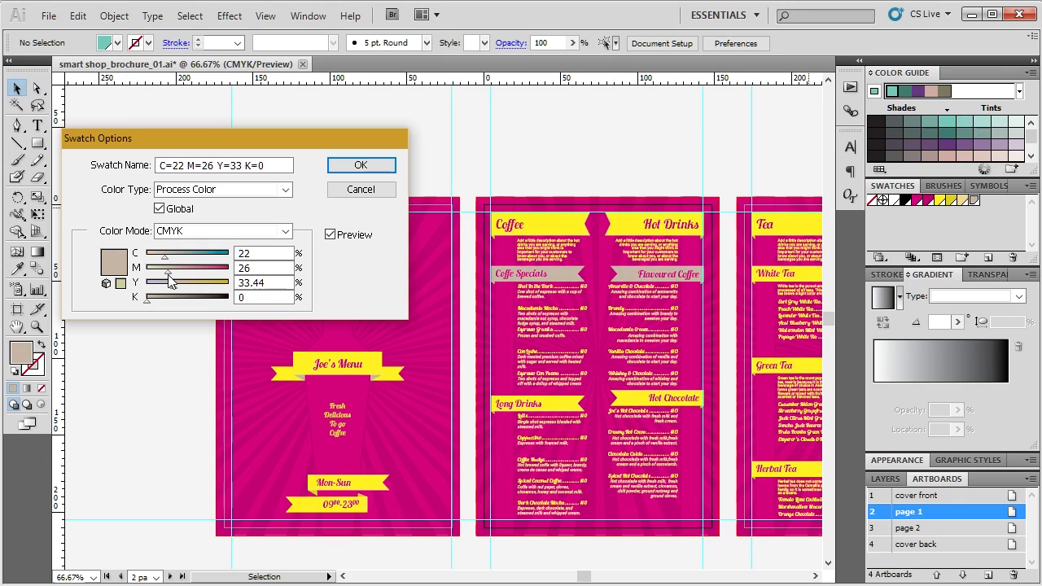
{"action": "left_click", "coordinate": [361, 165]}
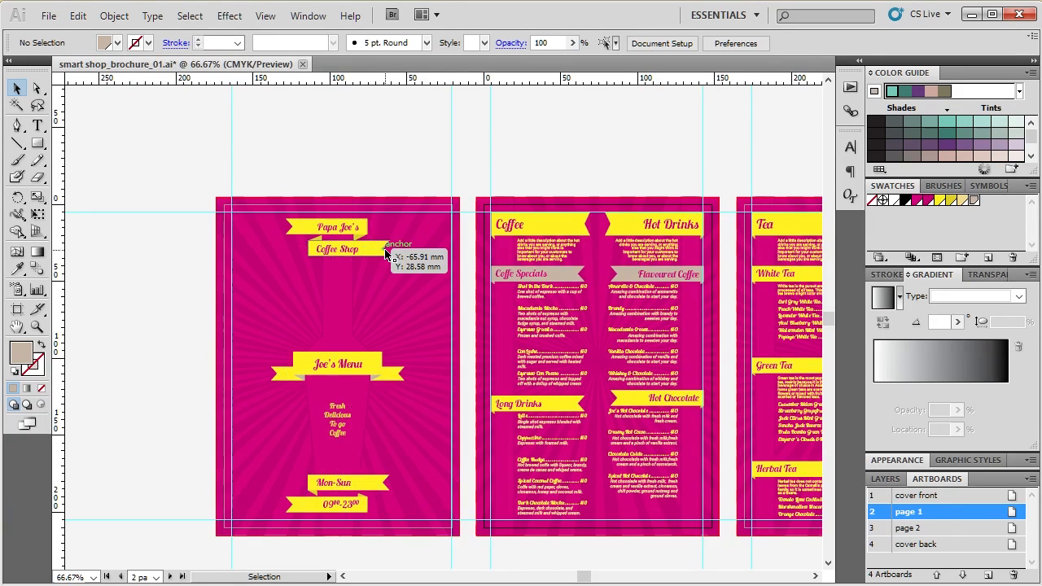
{"action": "left_click", "coordinate": [382, 247]}
{"action": "left_click", "coordinate": [382, 166]}
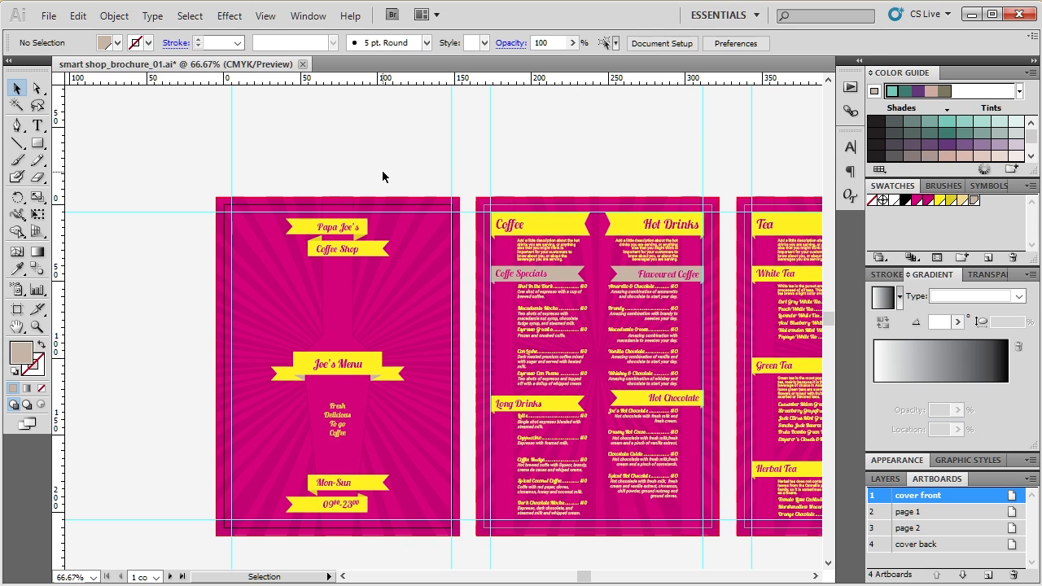
{"action": "left_click", "coordinate": [379, 253]}
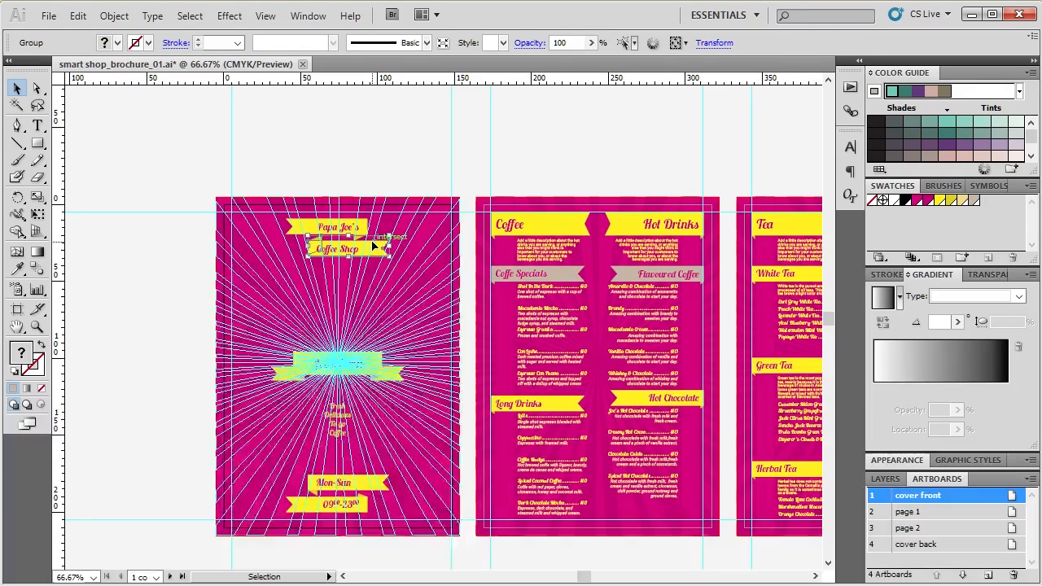
{"action": "left_click", "coordinate": [369, 165]}
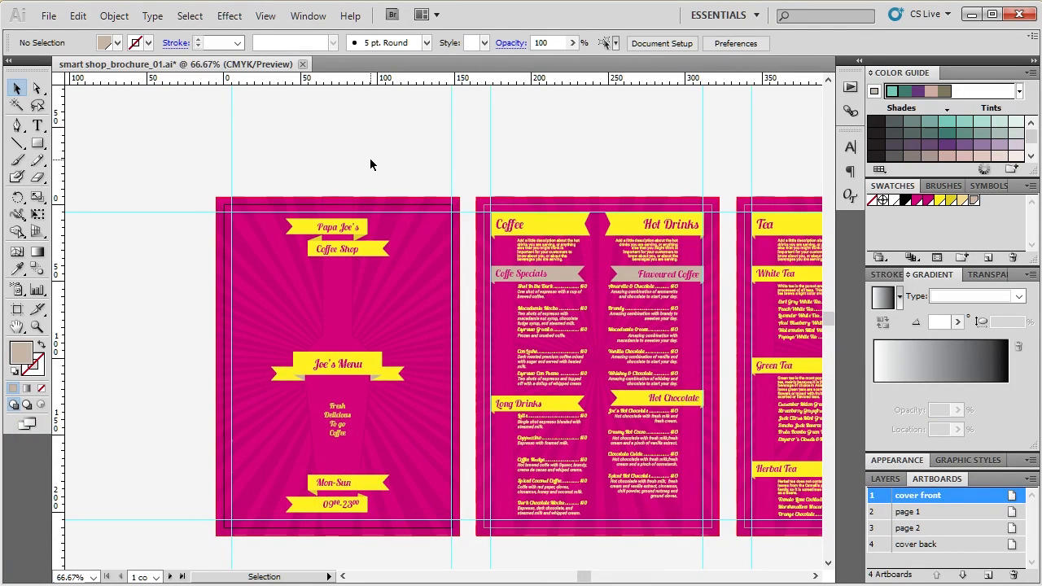
{"action": "left_click", "coordinate": [379, 361]}
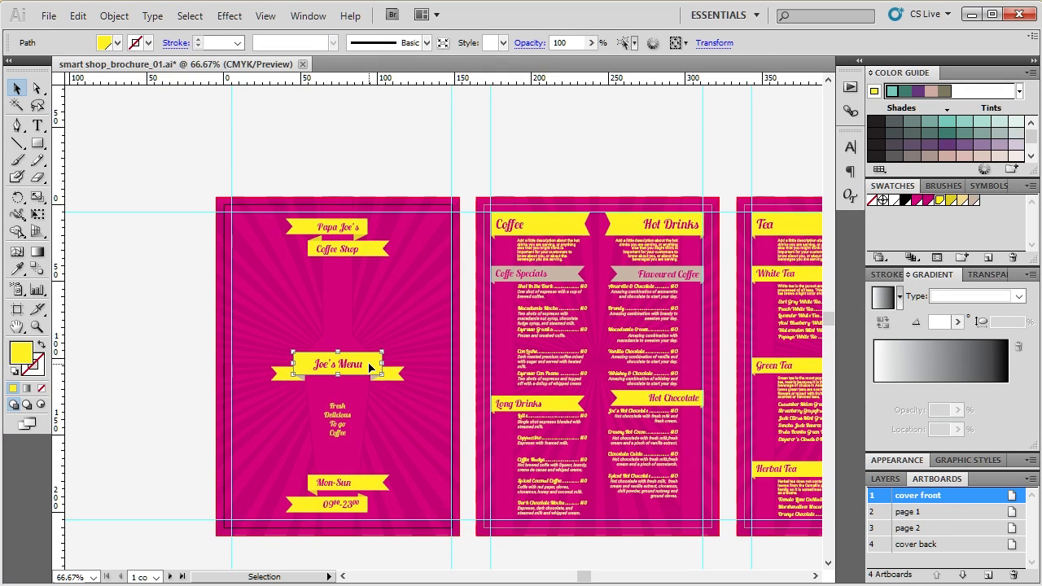
Select all objects sharing the Joe's Menu banner's fill colour to review them across the pages, and clear the selection
{"action": "left_click", "coordinate": [192, 16]}
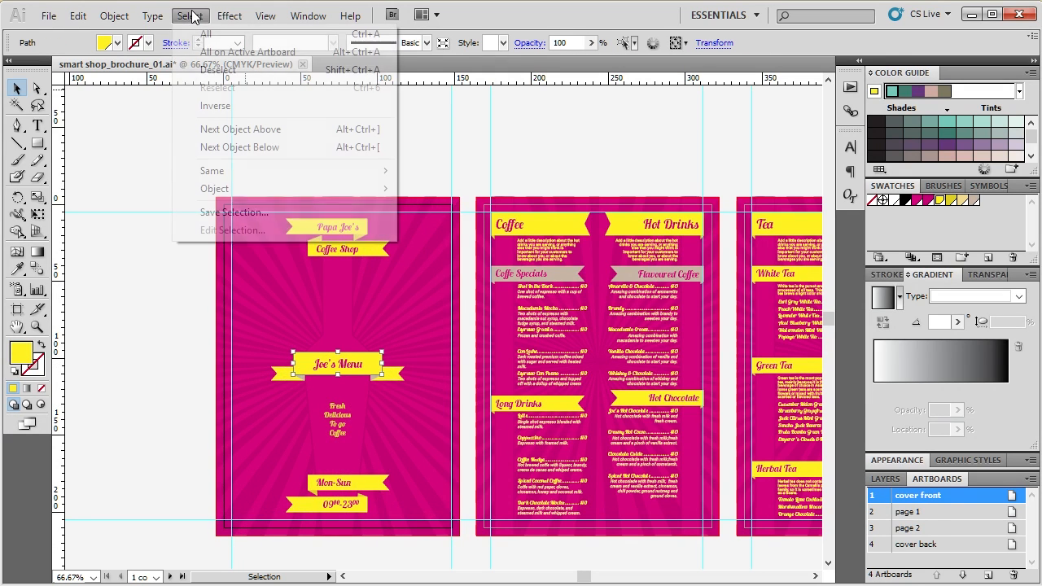
{"action": "mouse_move", "coordinate": [252, 170]}
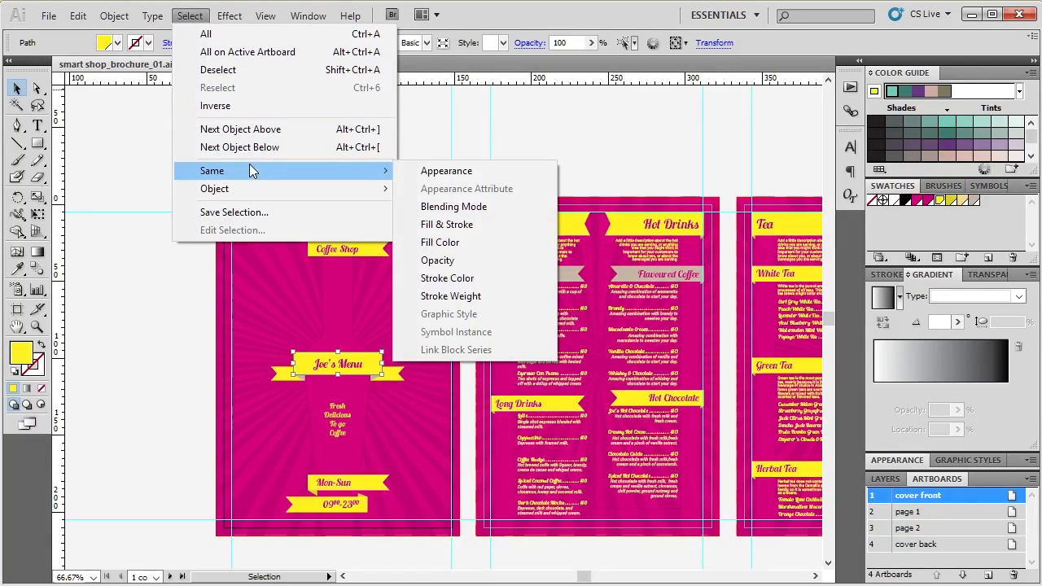
{"action": "left_click", "coordinate": [466, 242]}
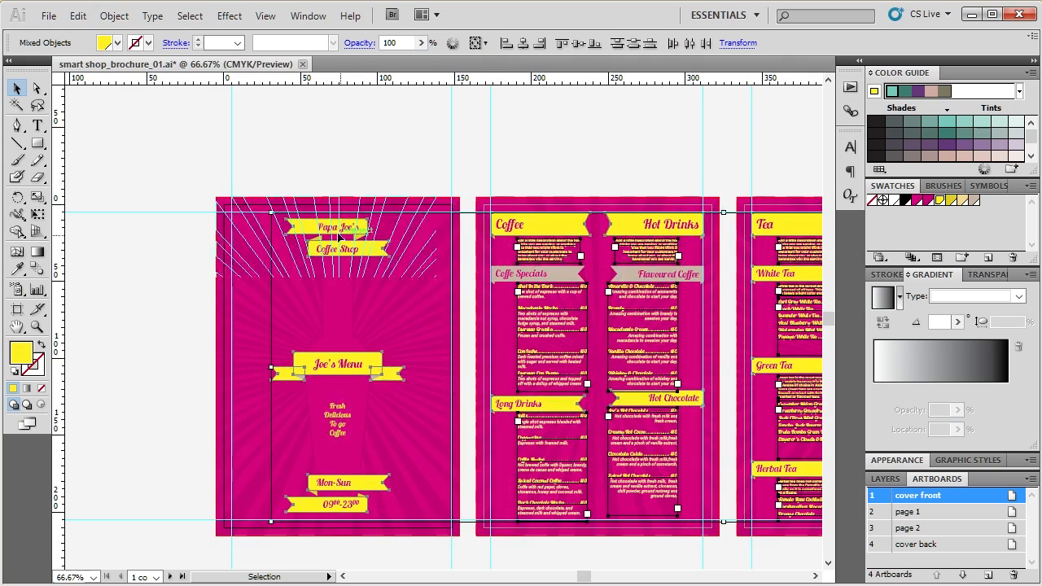
{"action": "scroll", "coordinate": [332, 294], "scroll_direction": "down", "scroll_amount": 1}
{"action": "scroll", "coordinate": [611, 270], "scroll_direction": "up", "scroll_amount": 1}
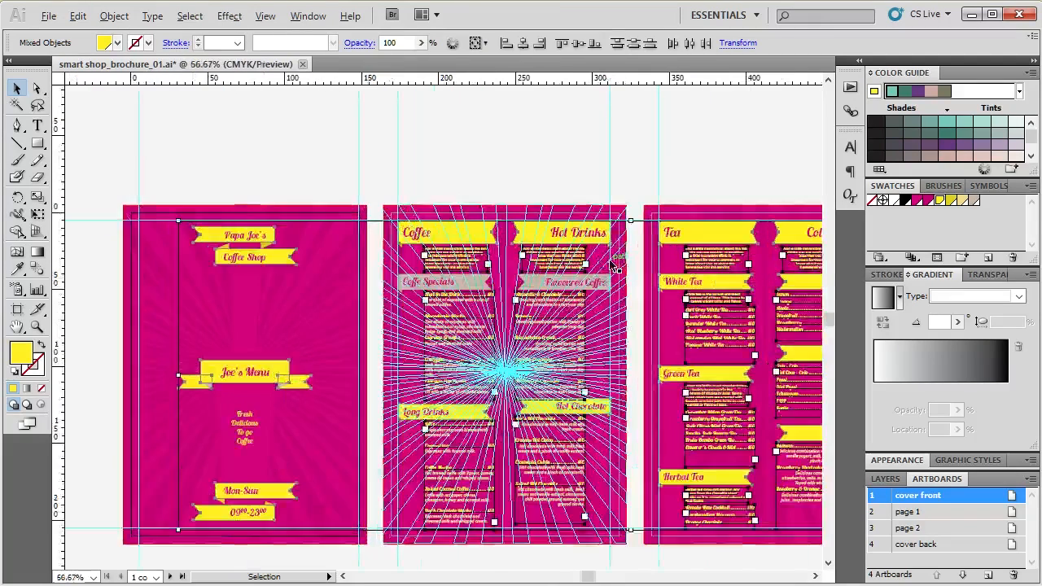
{"action": "left_click", "coordinate": [538, 146]}
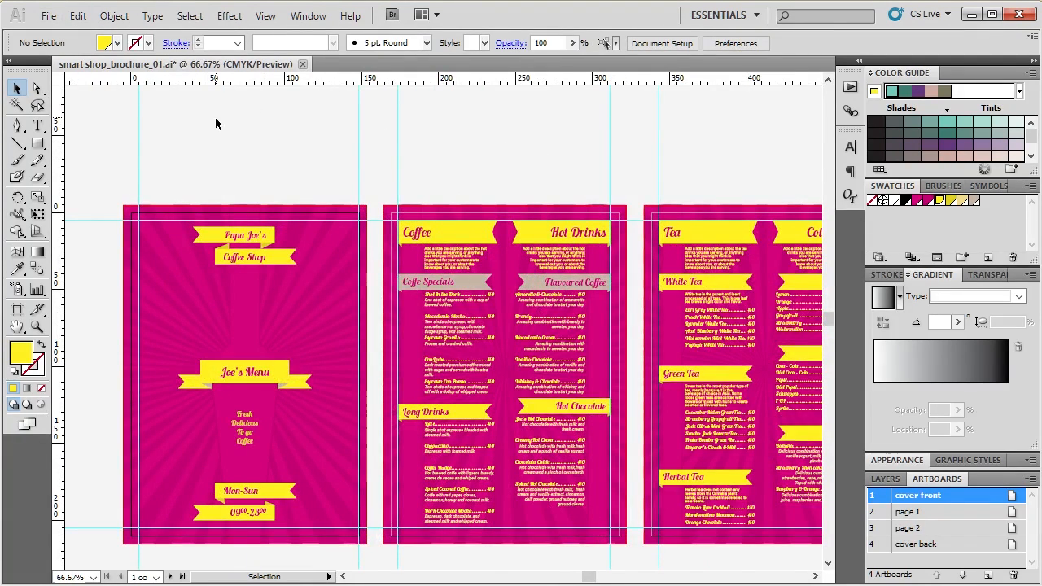
{"action": "left_click", "coordinate": [190, 15]}
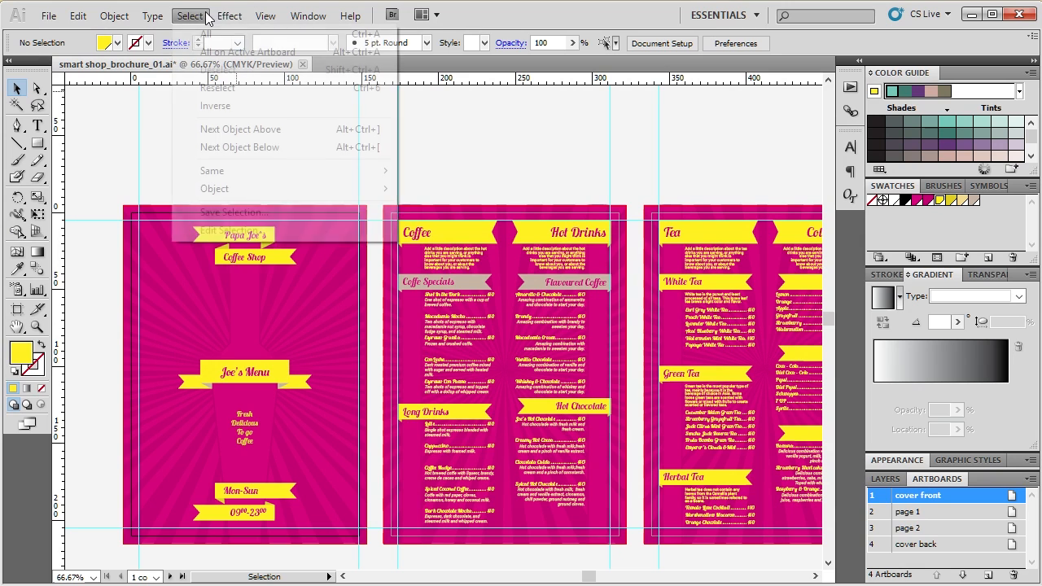
{"action": "mouse_move", "coordinate": [254, 172]}
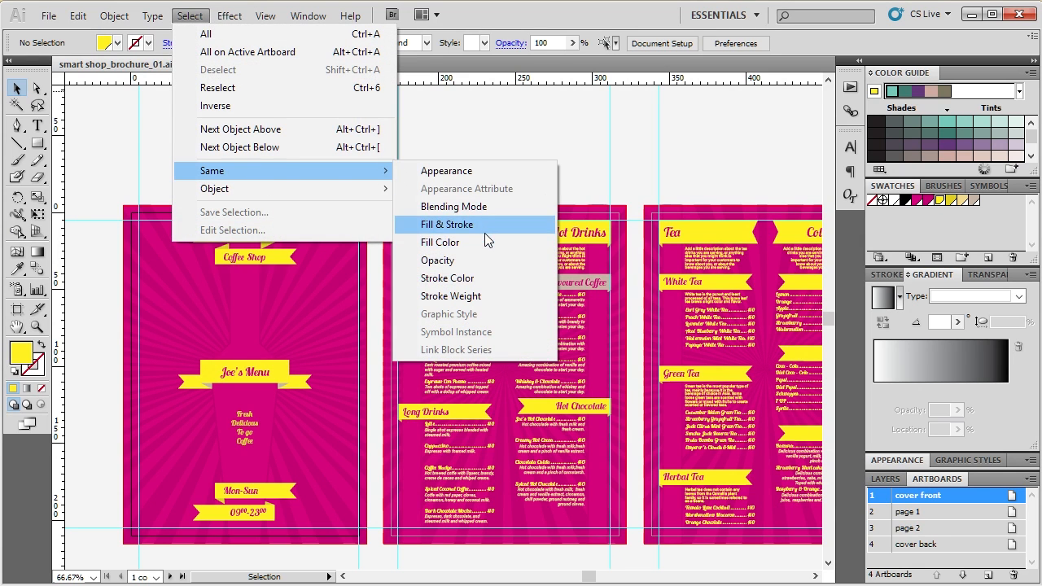
{"action": "left_click", "coordinate": [561, 106]}
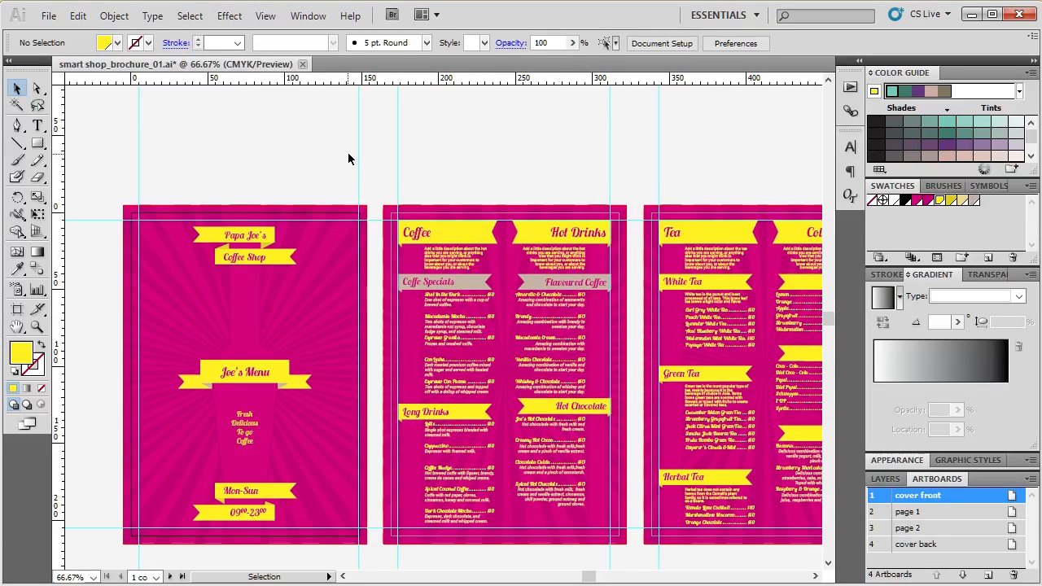
{"action": "key", "text": "ctrl+minus"}
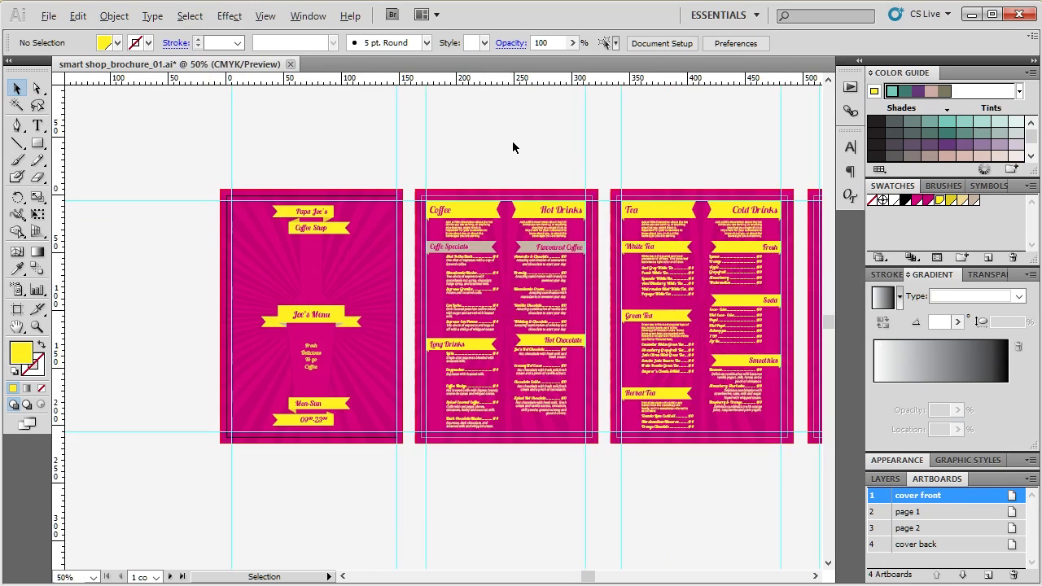
{"action": "scroll", "coordinate": [513, 148], "scroll_direction": "up", "scroll_amount": 2}
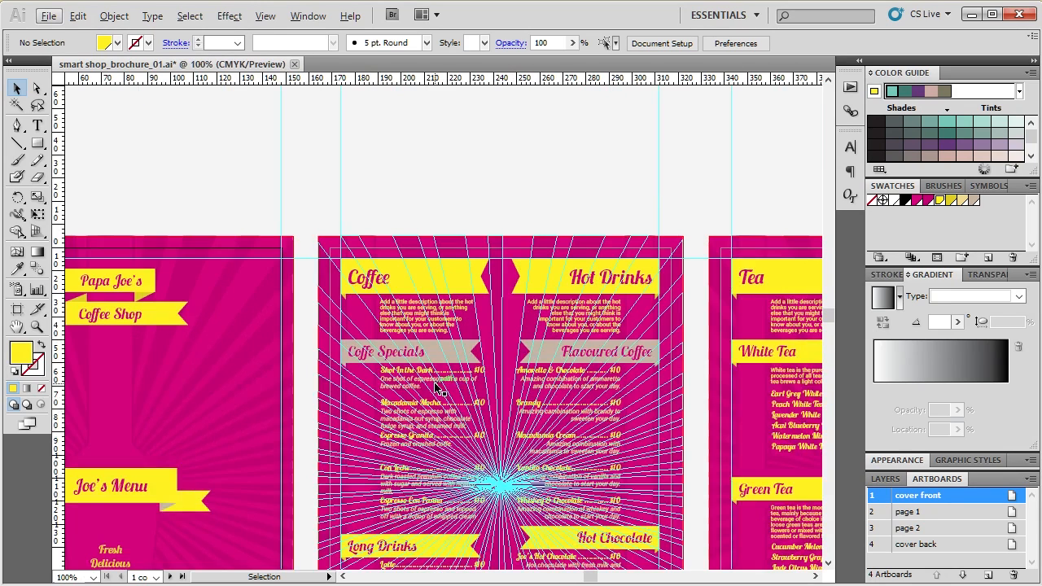
{"action": "left_click", "coordinate": [435, 381]}
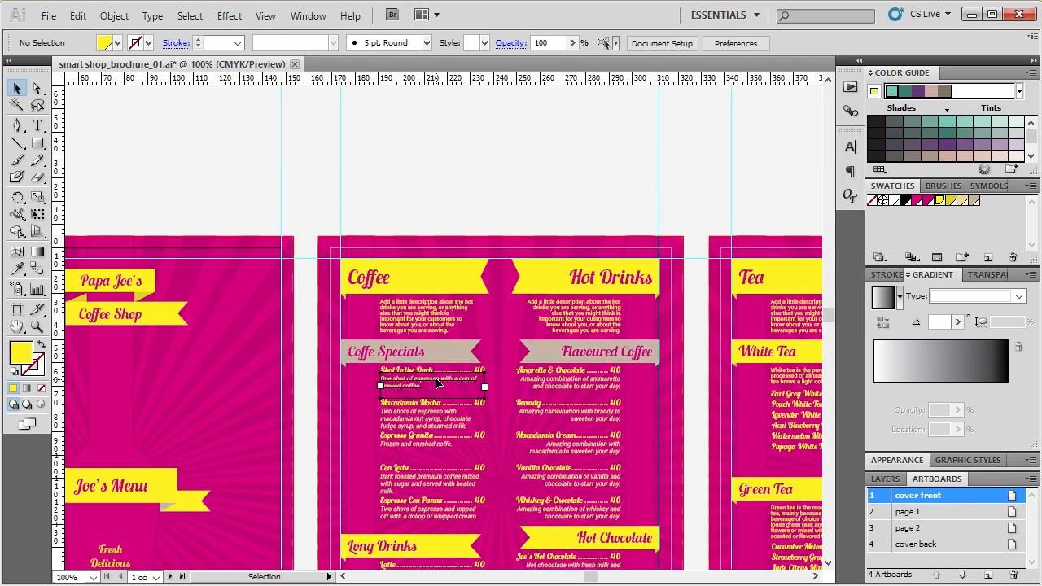
{"action": "left_click", "coordinate": [438, 200]}
{"action": "scroll", "coordinate": [575, 191], "scroll_direction": "down", "scroll_amount": 2}
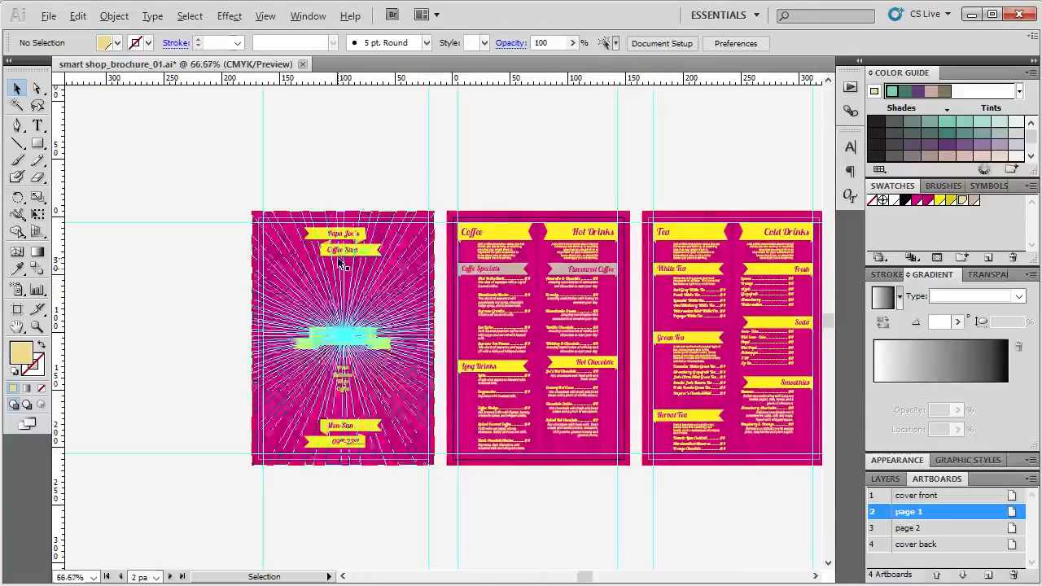
{"action": "scroll", "coordinate": [342, 262], "scroll_direction": "up", "scroll_amount": 3}
{"action": "left_click", "coordinate": [342, 262]}
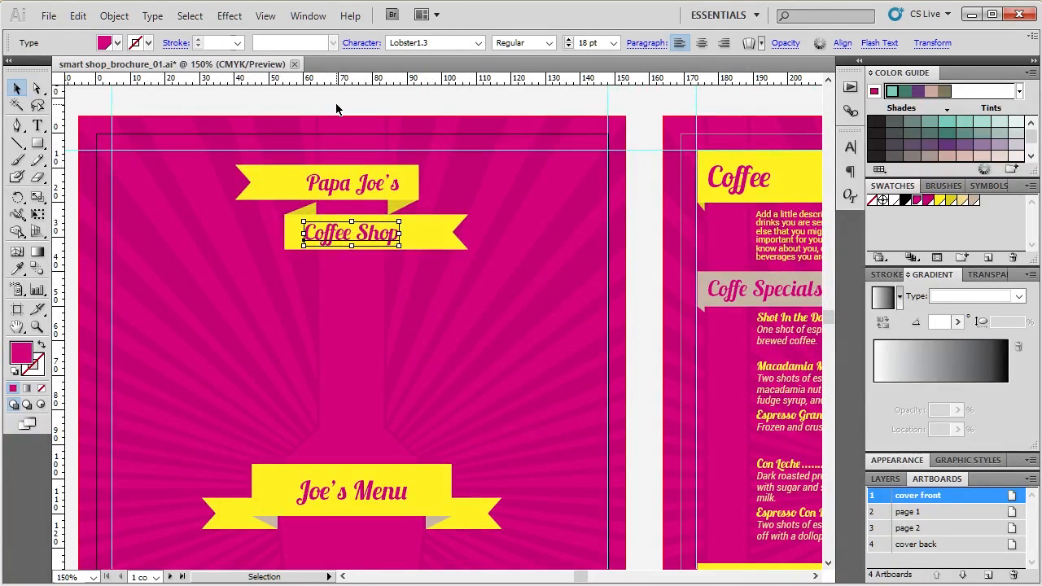
{"action": "left_click", "coordinate": [337, 108]}
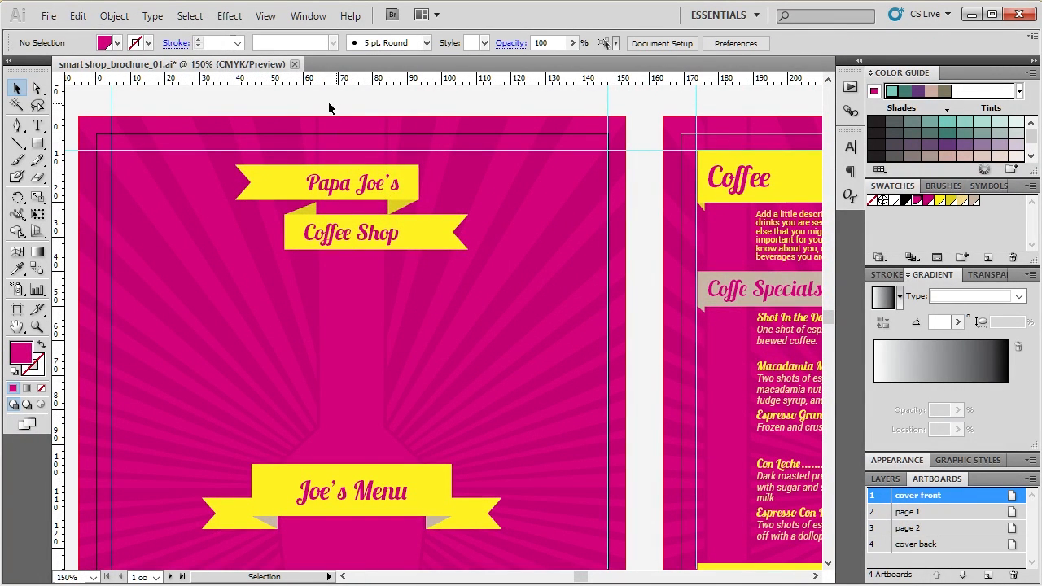
{"action": "left_click", "coordinate": [38, 126]}
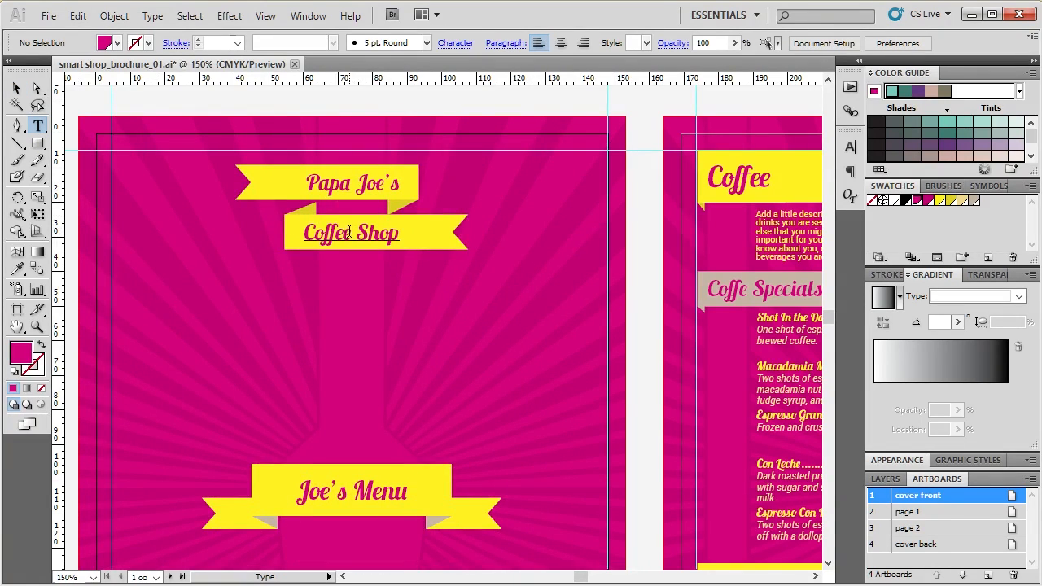
{"action": "scroll", "coordinate": [349, 233], "scroll_direction": "down", "scroll_amount": 3}
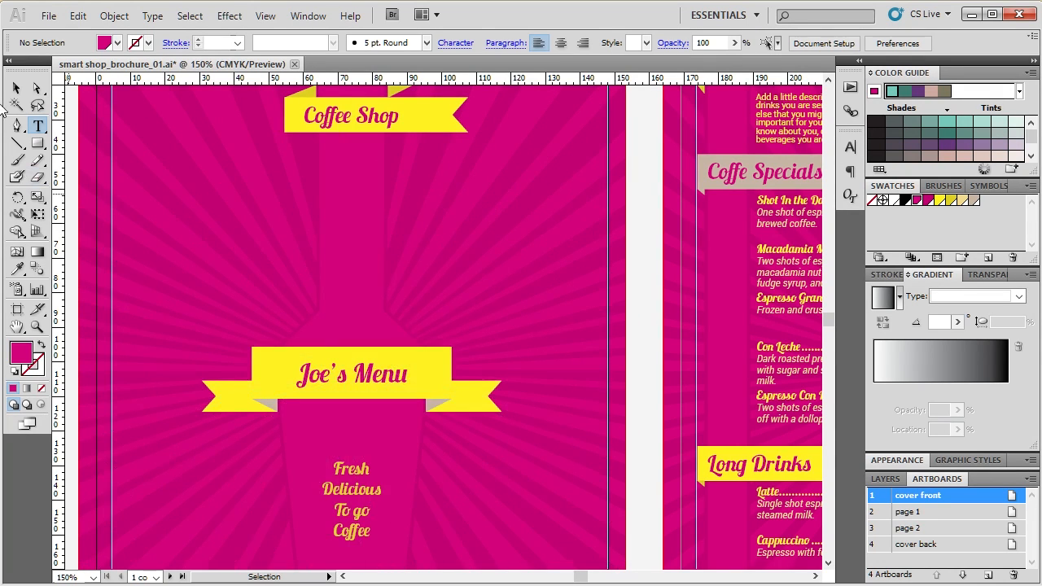
{"action": "key", "text": "v"}
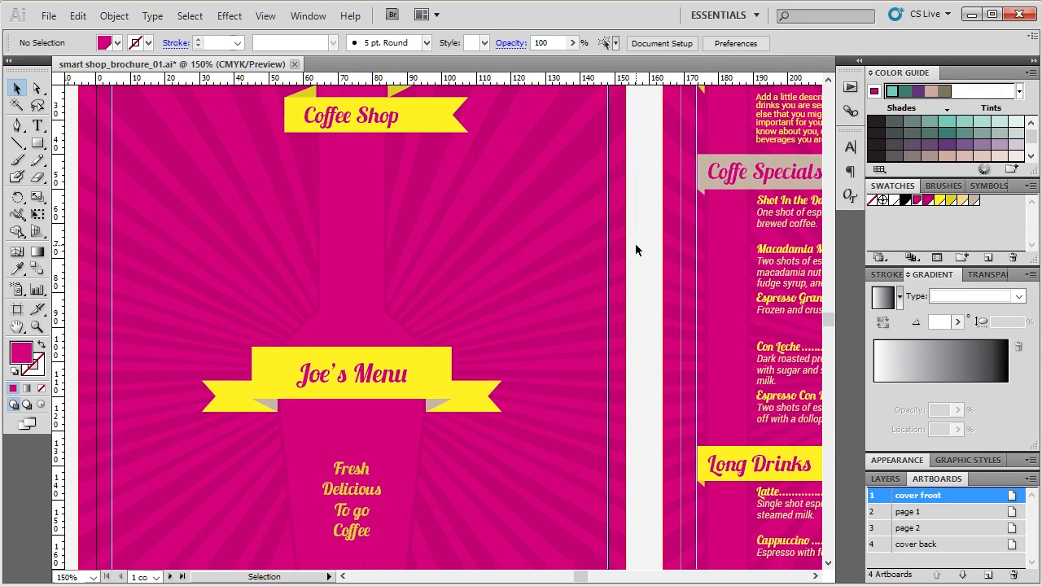
{"action": "key", "text": "t"}
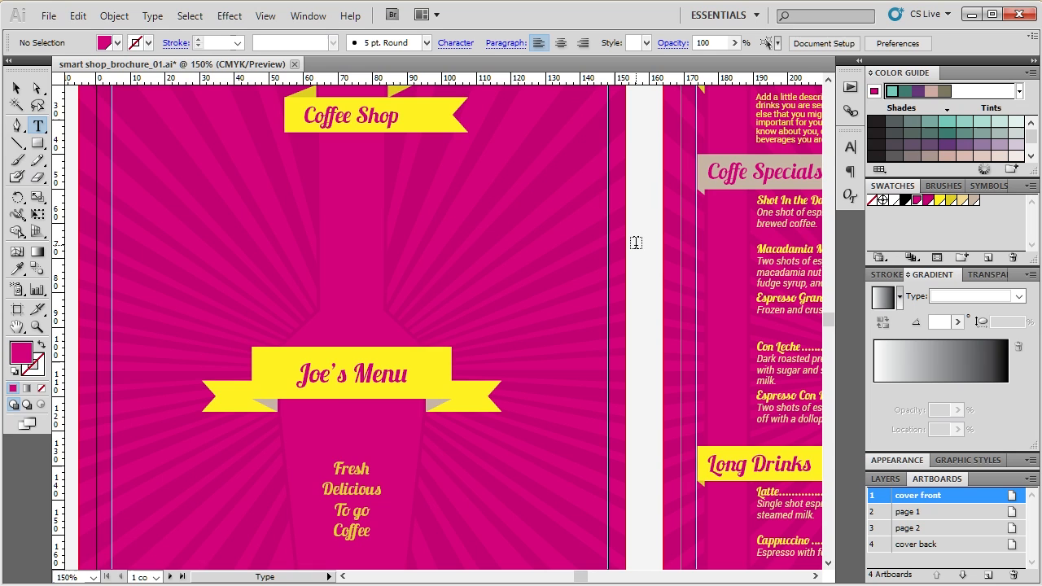
{"action": "left_click", "coordinate": [16, 88]}
Select the "Shot In the Dark" title text under the Coffe Specials banner on page 1 with the Type tool
{"action": "scroll", "coordinate": [242, 340], "scroll_direction": "down", "scroll_amount": 2}
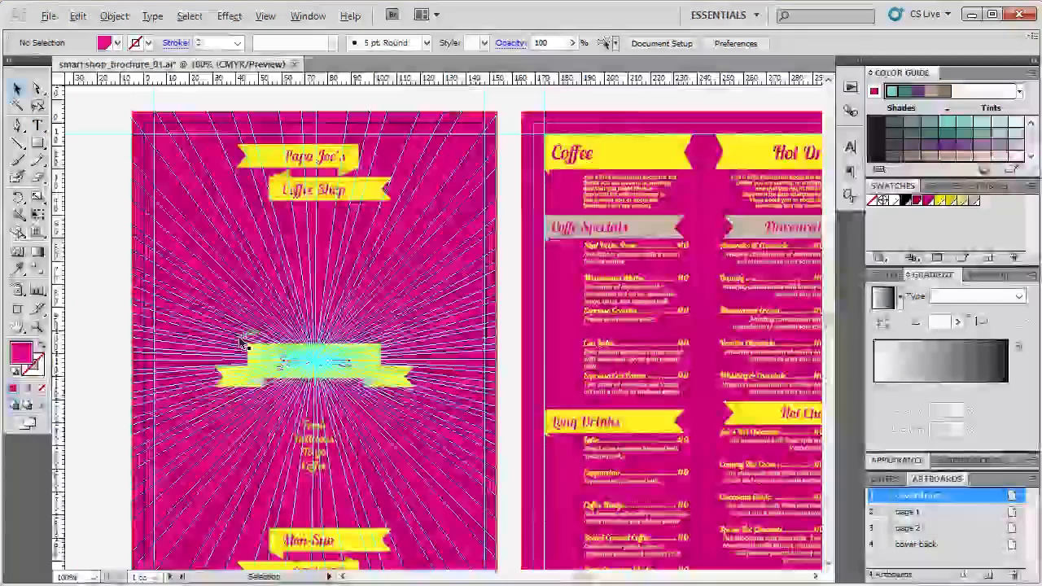
{"action": "scroll", "coordinate": [530, 281], "scroll_direction": "up", "scroll_amount": 4}
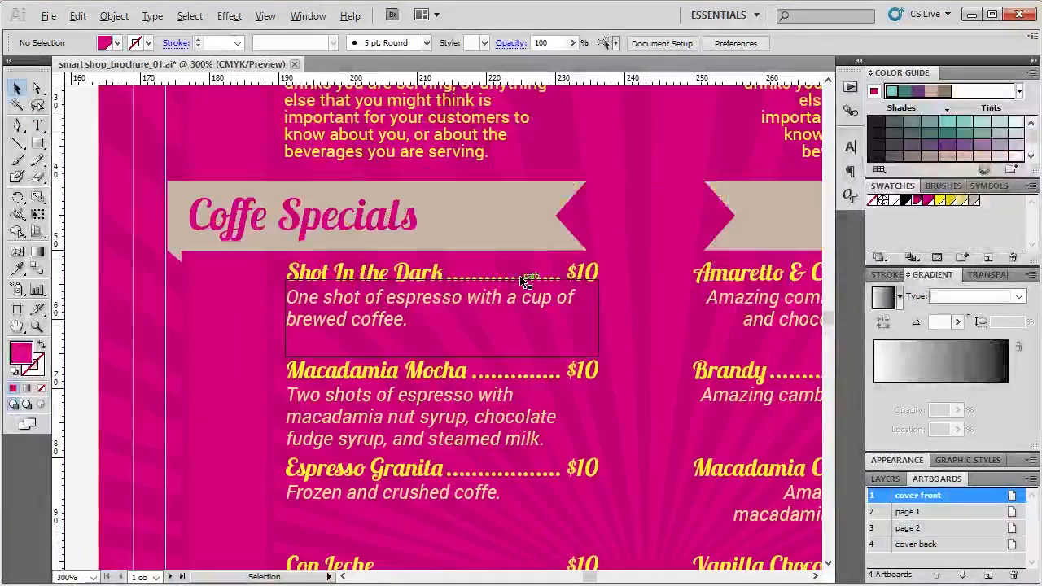
{"action": "left_click", "coordinate": [350, 278]}
{"action": "key", "text": "t"}
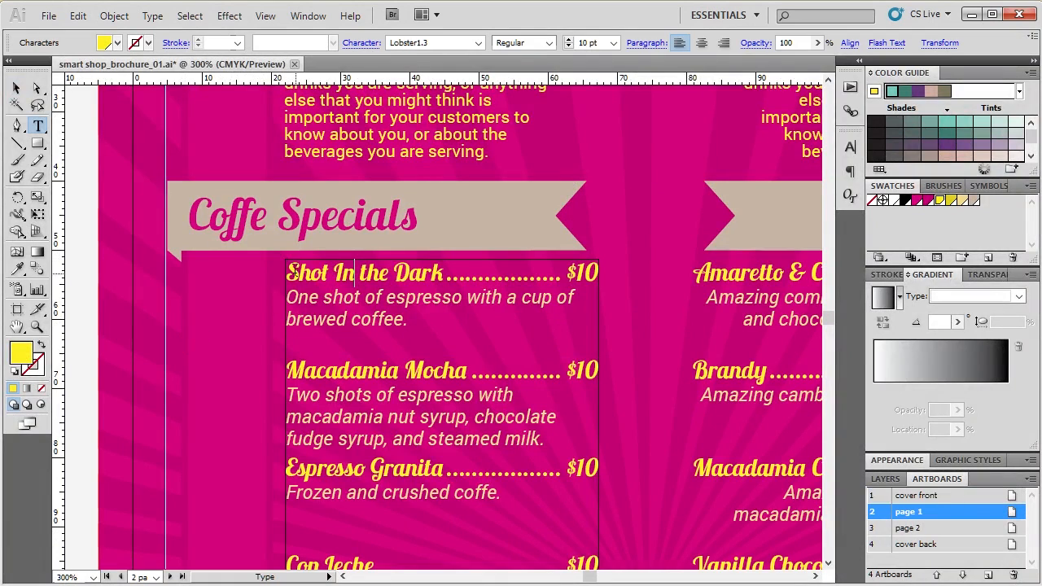
{"action": "left_click_drag", "start_coordinate": [286, 272], "coordinate": [453, 269]}
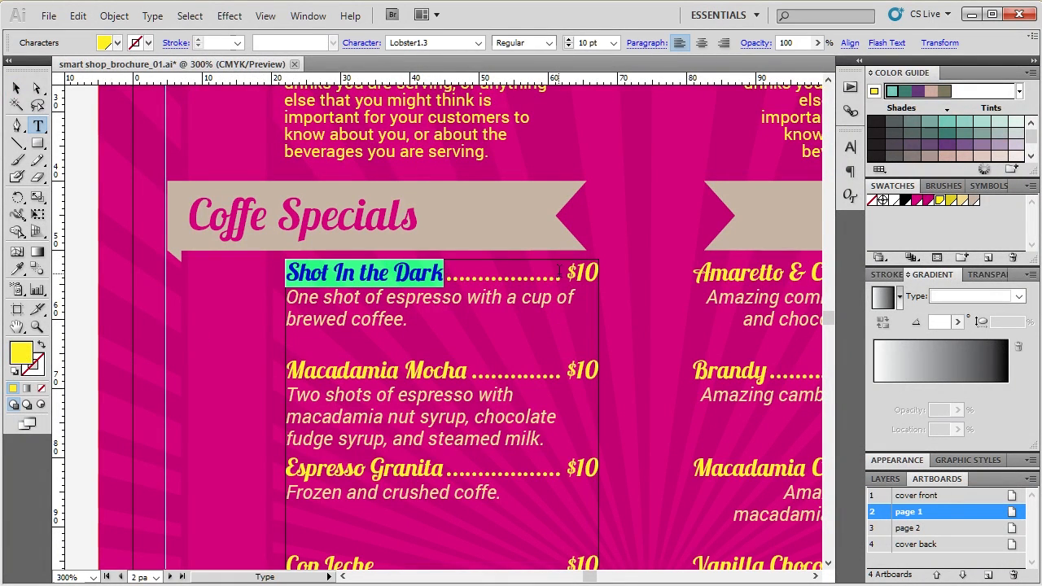
{"action": "left_click_drag", "start_coordinate": [558, 270], "coordinate": [443, 273]}
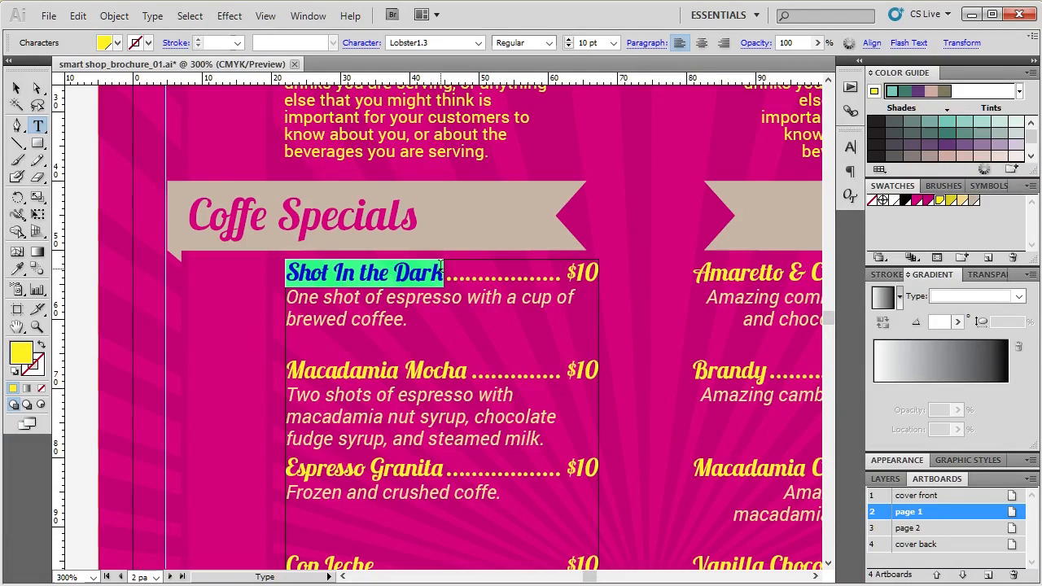
{"action": "left_click", "coordinate": [441, 272]}
{"action": "double_click", "coordinate": [431, 273]}
{"action": "left_click", "coordinate": [443, 273]}
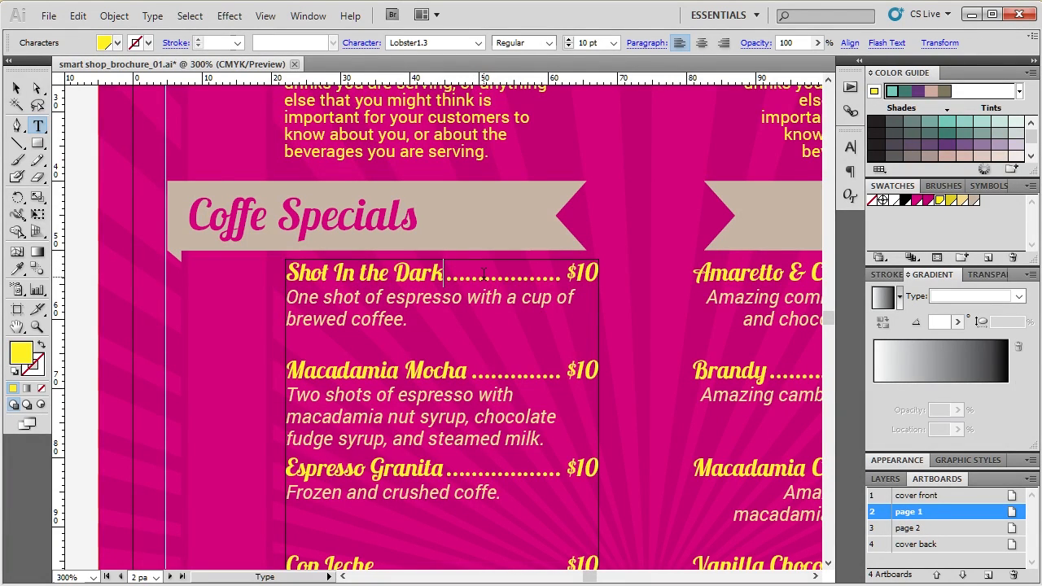
{"action": "left_click_drag", "start_coordinate": [288, 272], "coordinate": [444, 272]}
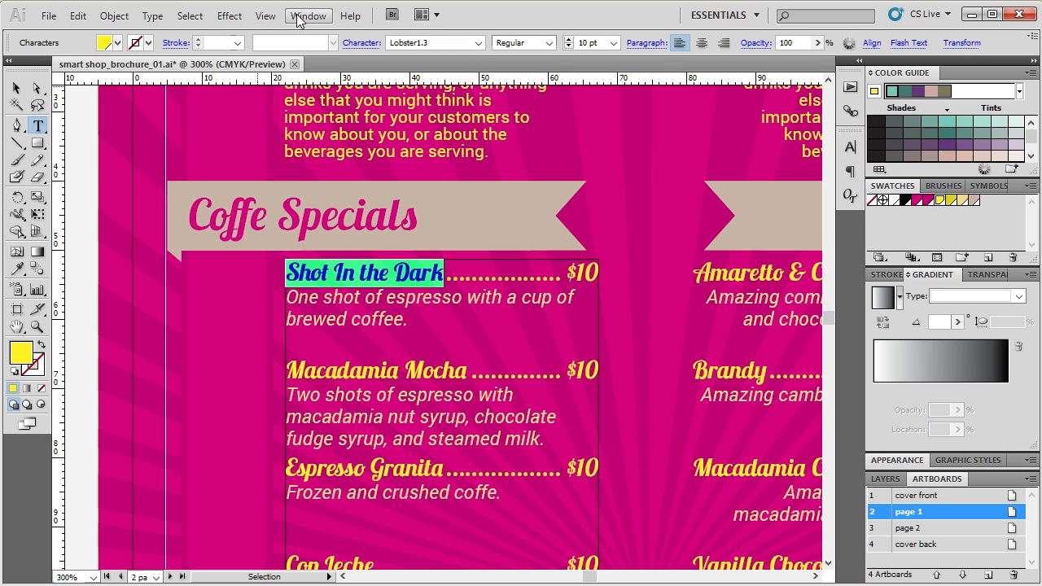
Display the paragraph styles list, enlarge it to show more styles, and place it clear of the Shot In the Dark text
{"action": "left_click", "coordinate": [268, 18]}
{"action": "mouse_move", "coordinate": [303, 18]}
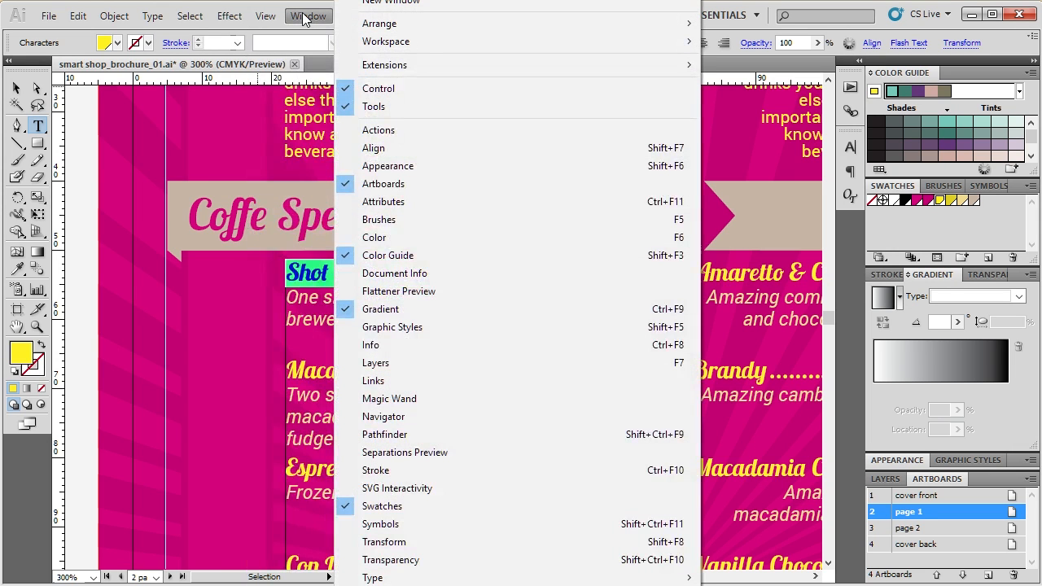
{"action": "mouse_move", "coordinate": [505, 579]}
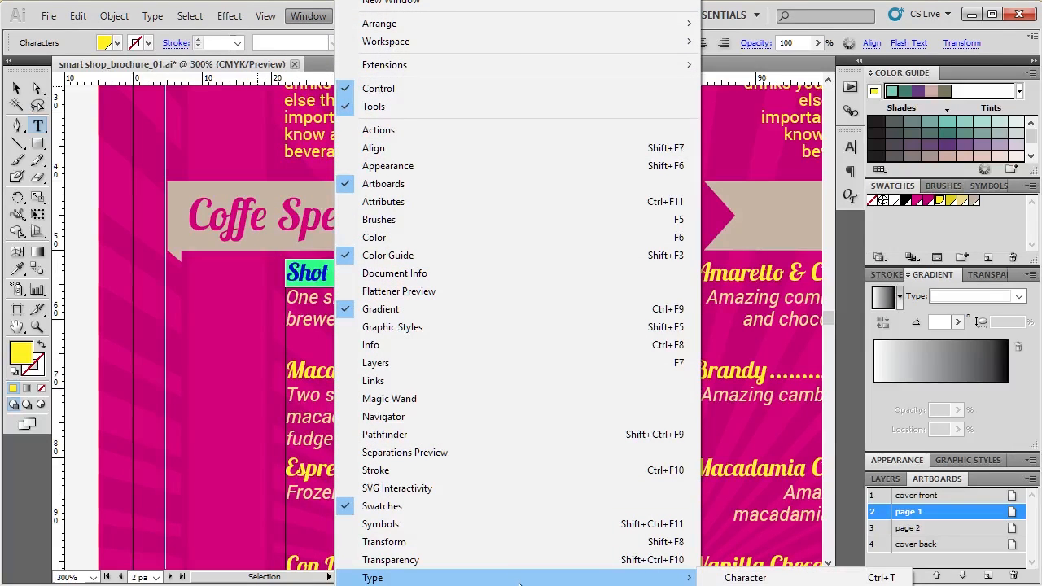
{"action": "left_click", "coordinate": [749, 585]}
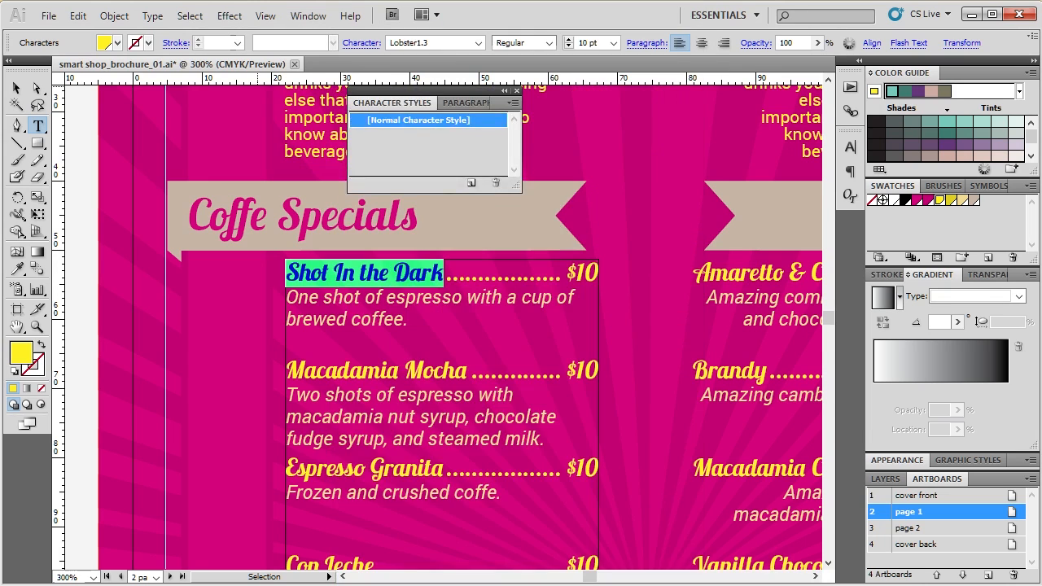
{"action": "left_click", "coordinate": [458, 102]}
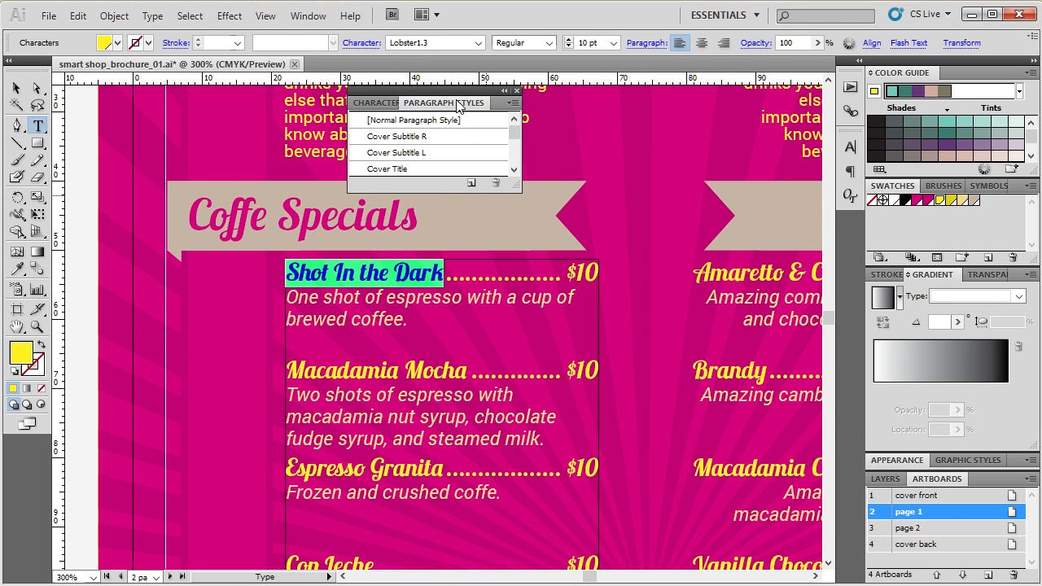
{"action": "scroll", "coordinate": [469, 159], "scroll_direction": "down", "scroll_amount": 3}
{"action": "left_click_drag", "start_coordinate": [513, 181], "coordinate": [575, 335]}
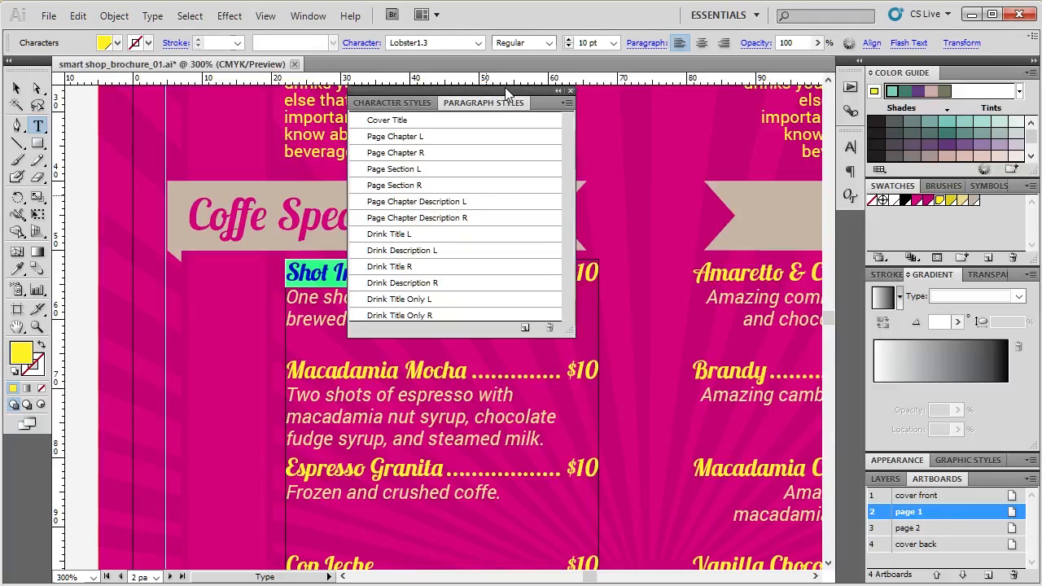
{"action": "left_click_drag", "start_coordinate": [504, 87], "coordinate": [792, 97]}
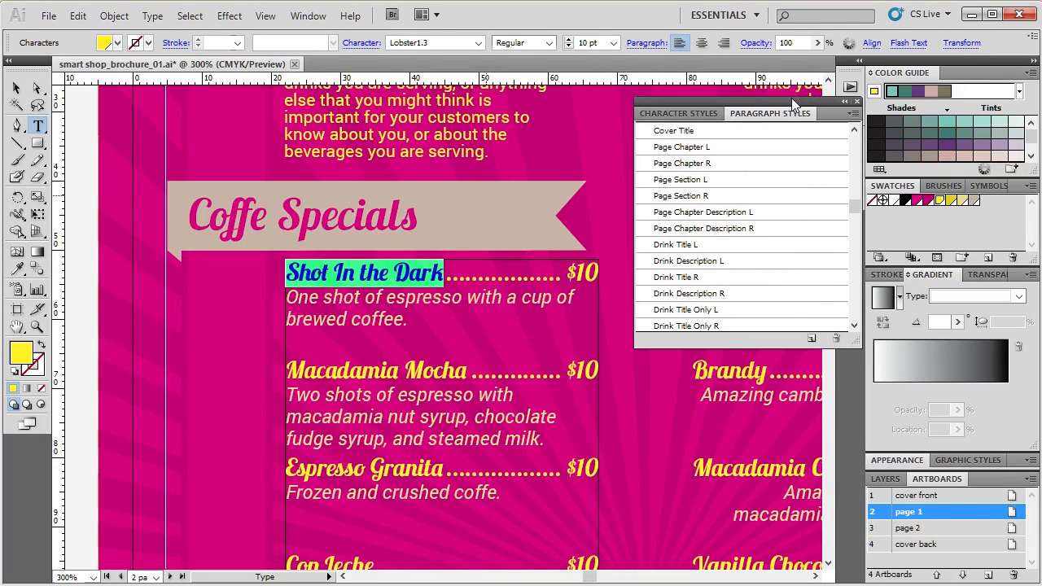
Check which paragraph style the Shot In the Dark line uses, and reselect only the title's text
{"action": "left_click", "coordinate": [447, 274]}
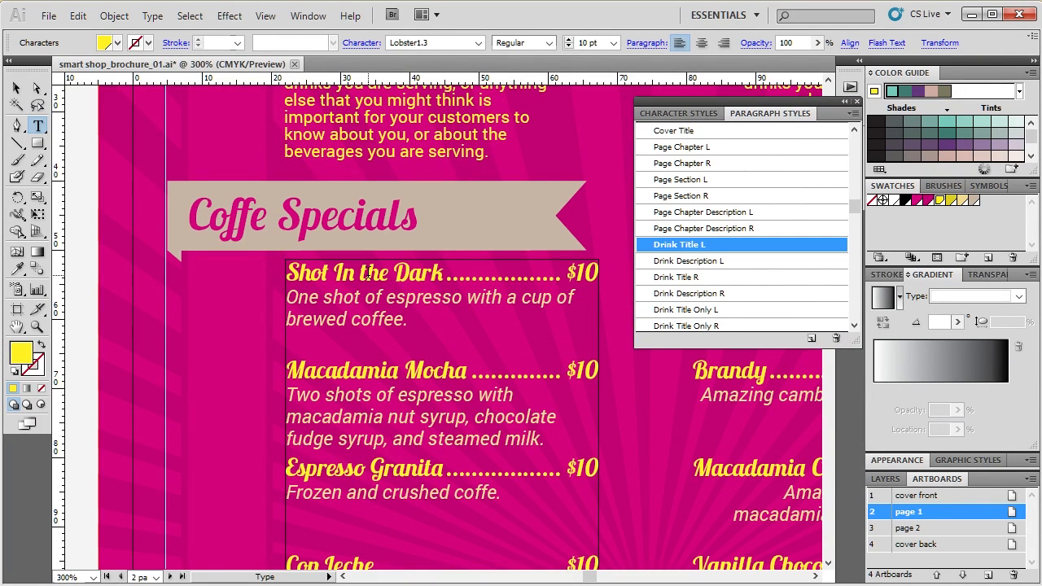
{"action": "triple_click", "coordinate": [412, 280]}
{"action": "left_click", "coordinate": [16, 87]}
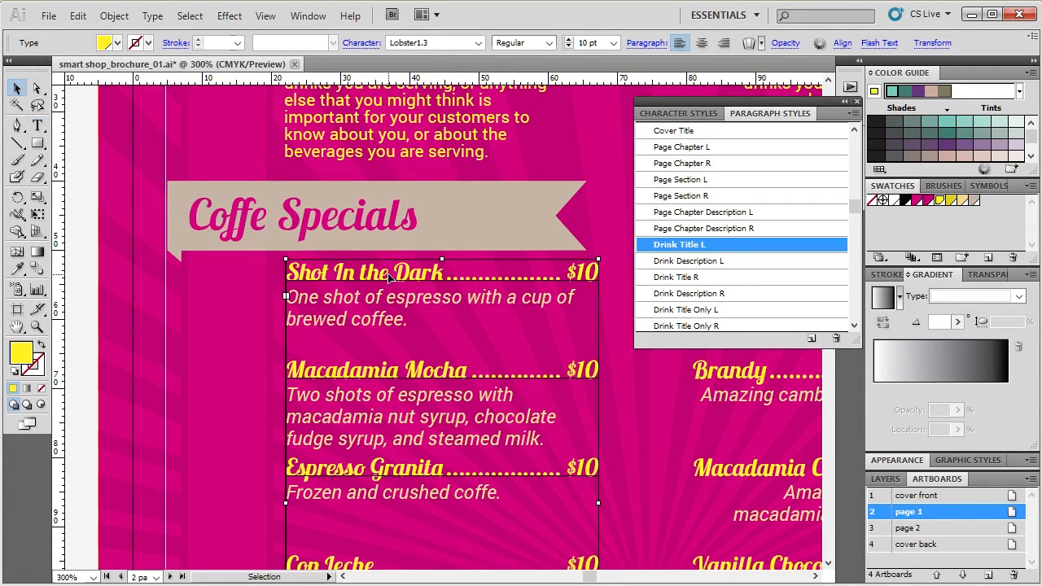
{"action": "key", "text": "t"}
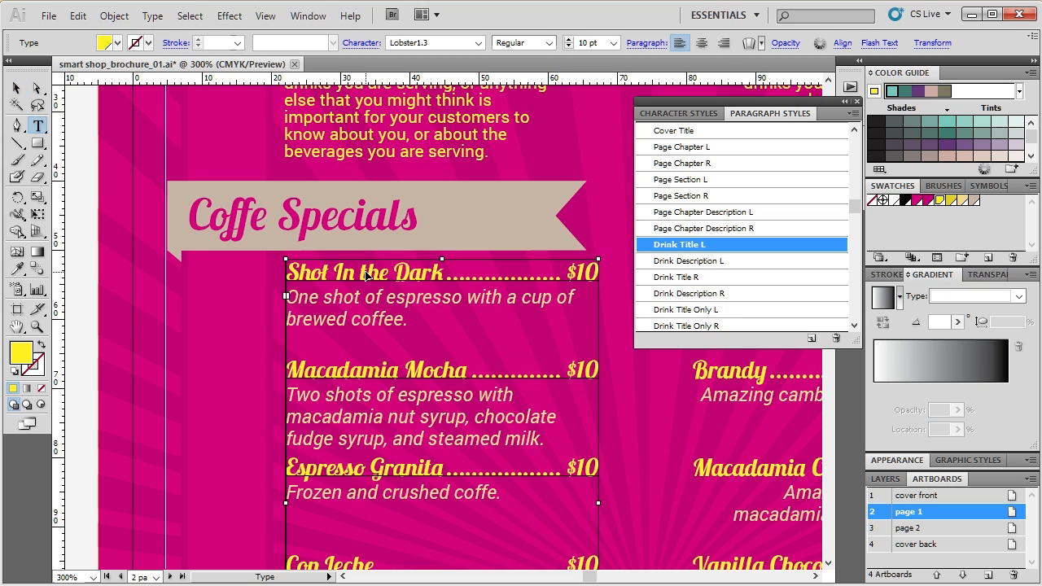
{"action": "left_click_drag", "start_coordinate": [284, 273], "coordinate": [443, 277]}
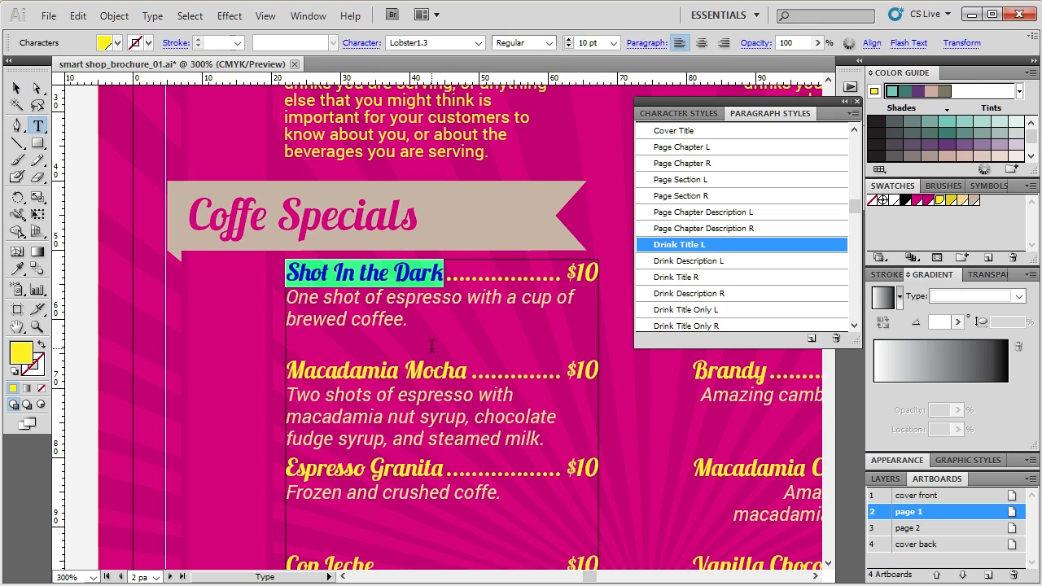
Replace the selected drink title under the Coffe Specials banner with "Smart Shot"
{"action": "type", "text": "sma"}
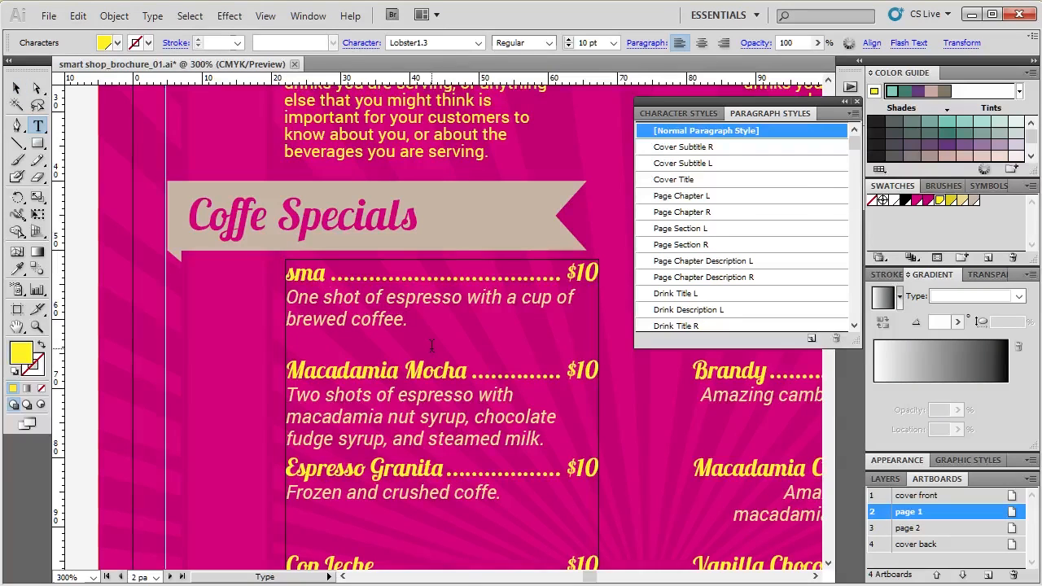
{"action": "type", "text": "rt Sho"}
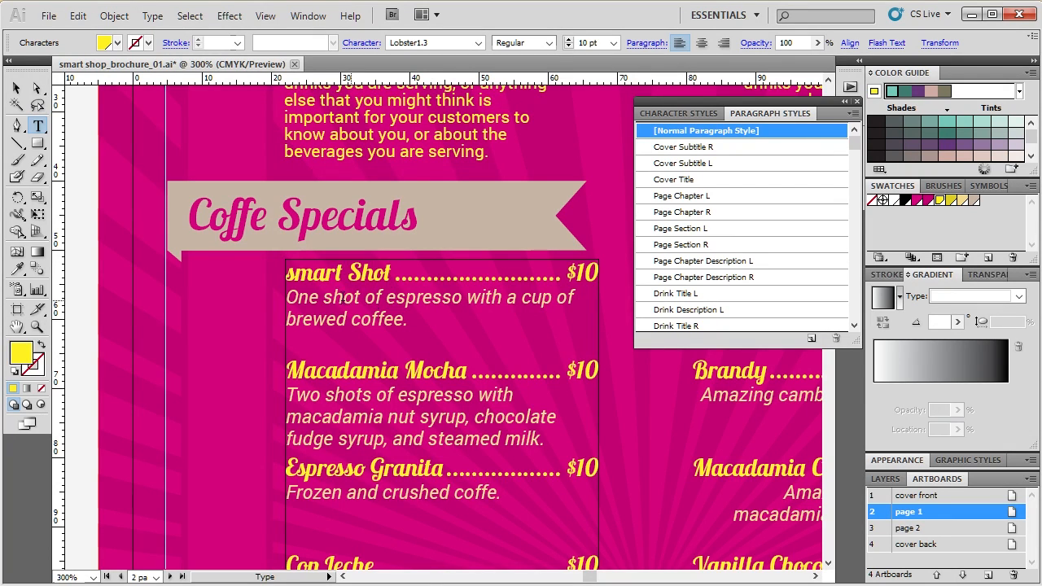
{"action": "type", "text": "t"}
{"action": "left_click_drag", "start_coordinate": [297, 273], "coordinate": [286, 273]}
{"action": "type", "text": "S"}
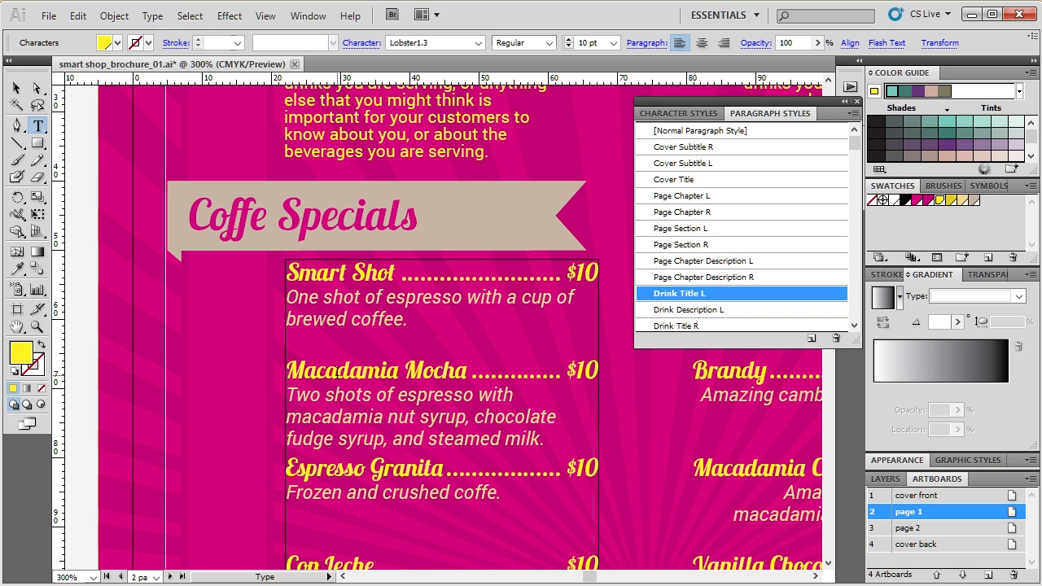
Check which paragraph styles the espresso description and the Smart Shot title use, and clear the selection
{"action": "left_click", "coordinate": [372, 468]}
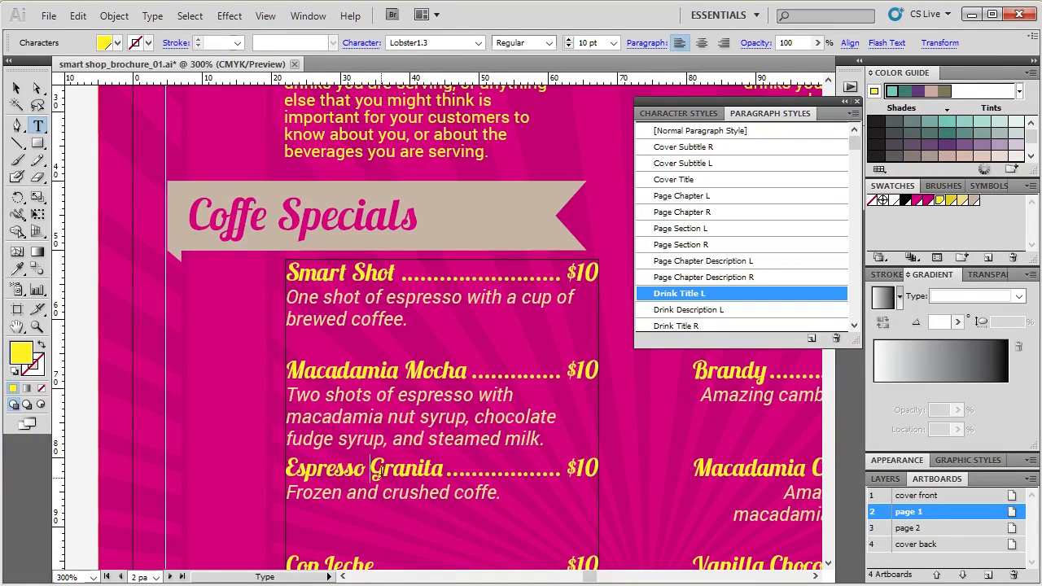
{"action": "left_click", "coordinate": [16, 87]}
{"action": "left_click", "coordinate": [117, 216]}
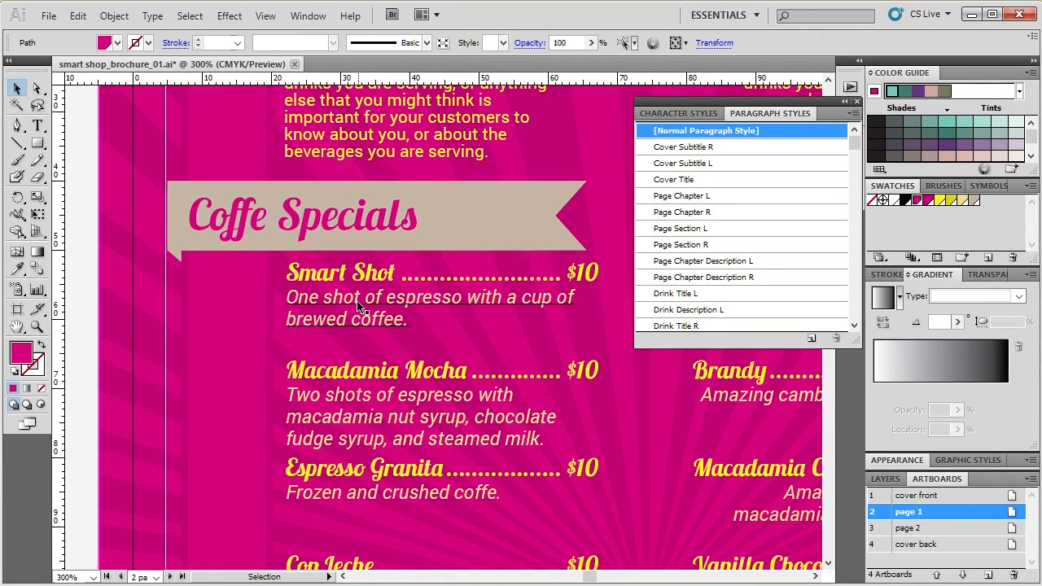
{"action": "left_click", "coordinate": [357, 307]}
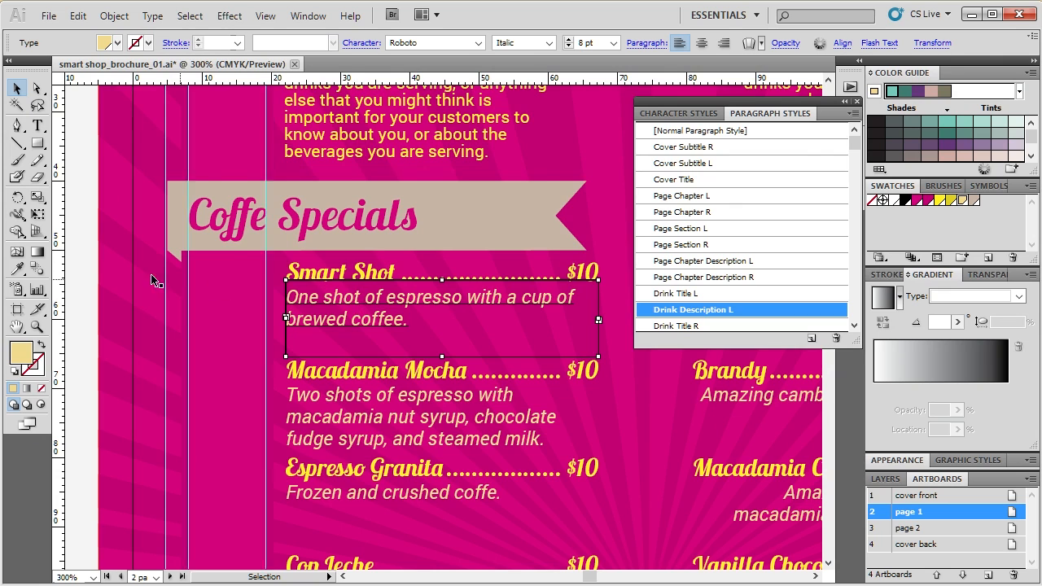
{"action": "left_click", "coordinate": [382, 275]}
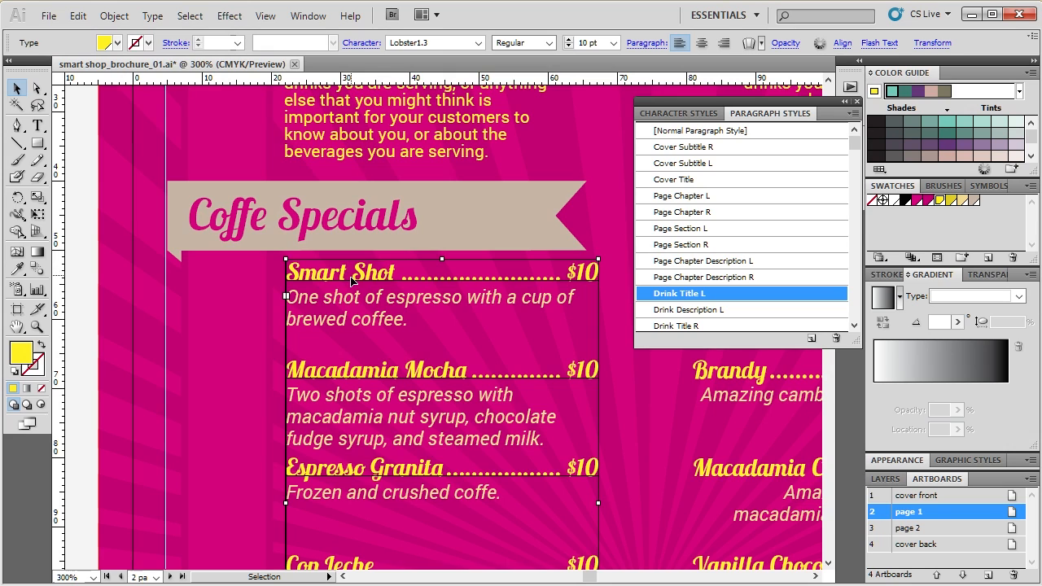
{"action": "scroll", "coordinate": [373, 271], "scroll_direction": "down", "scroll_amount": 1}
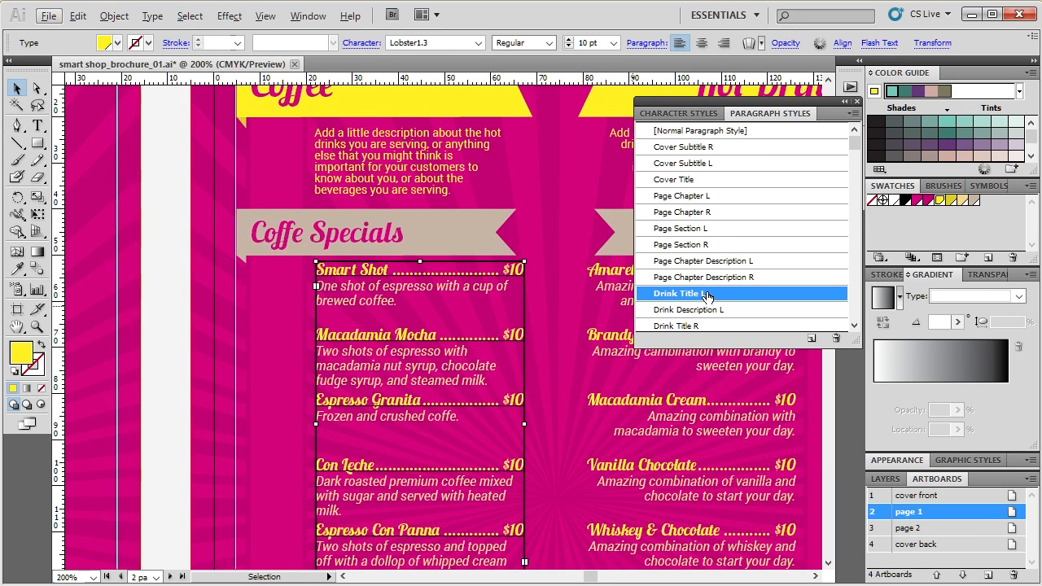
{"action": "left_click", "coordinate": [163, 257]}
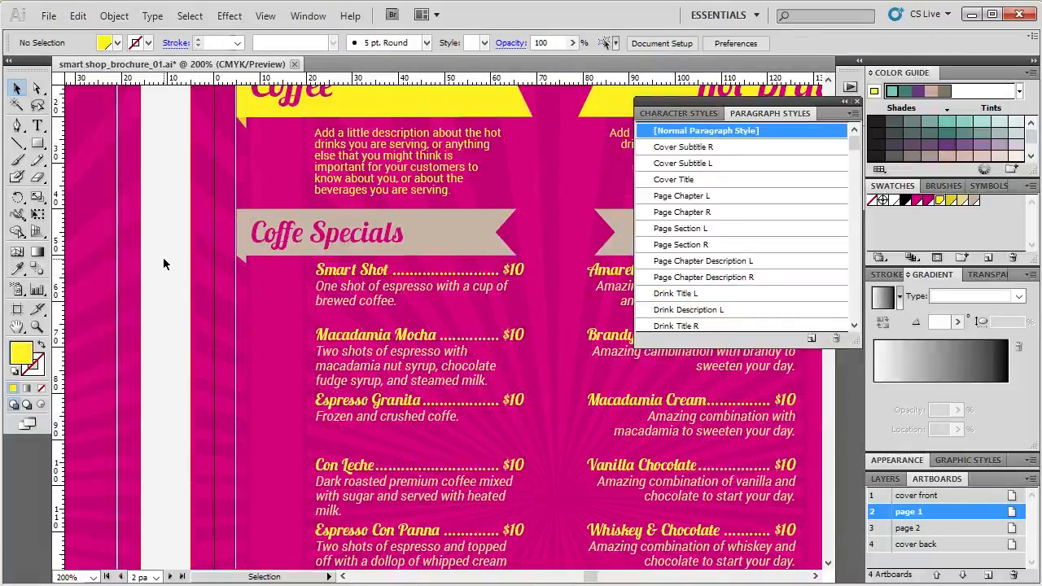
Open the basic character formats of the Drink Title L paragraph style, keeping the dialog clear of the Coffe Specials titles
{"action": "double_click", "coordinate": [723, 294]}
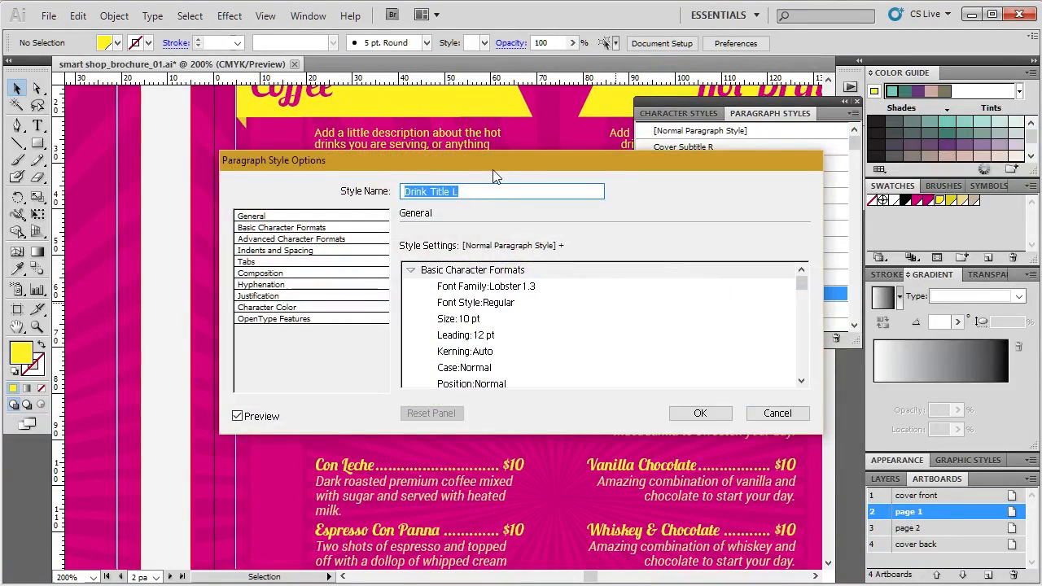
{"action": "left_click_drag", "start_coordinate": [492, 167], "coordinate": [682, 117]}
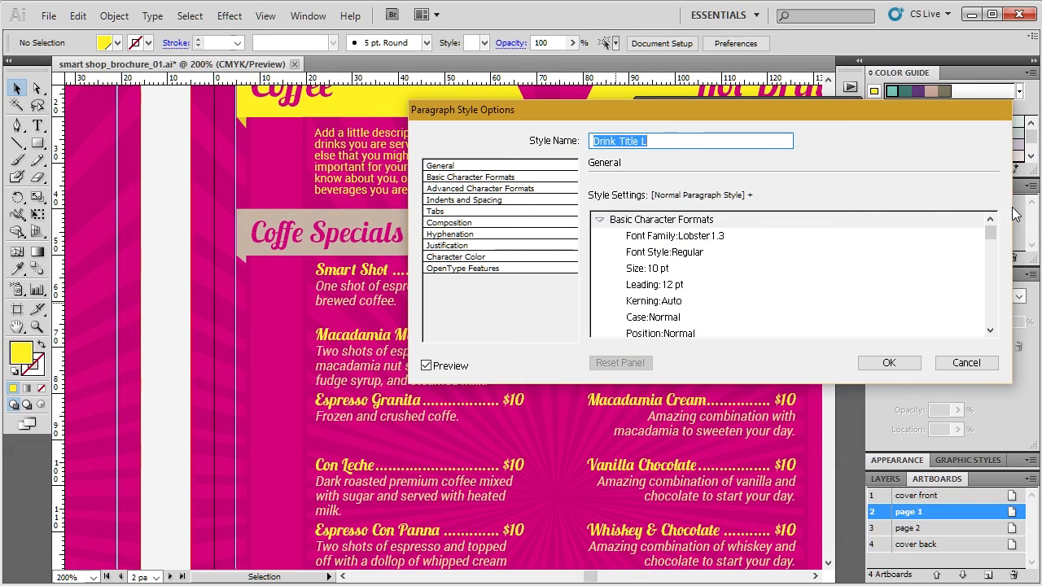
{"action": "left_click", "coordinate": [545, 168]}
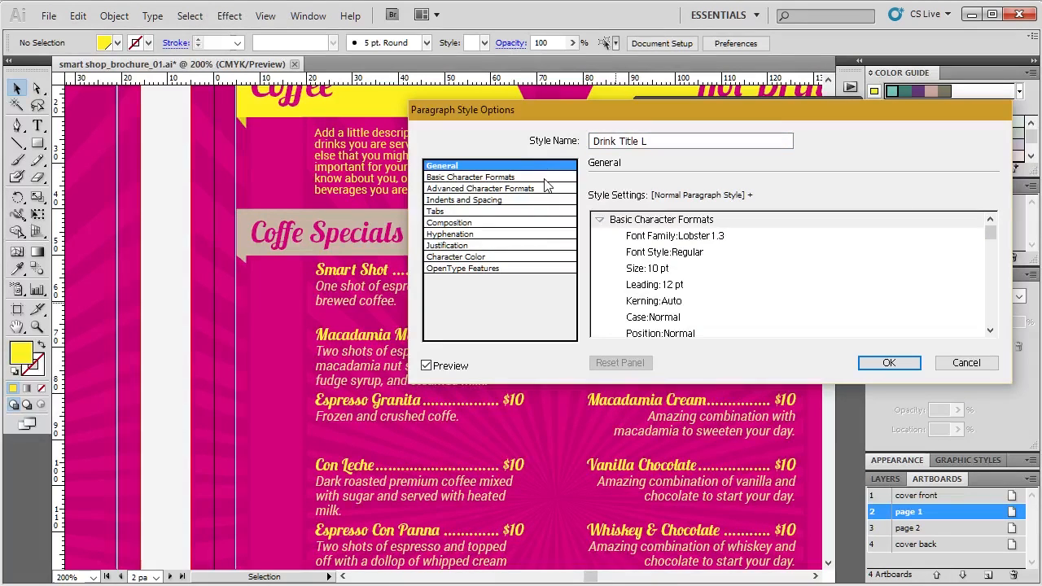
{"action": "left_click", "coordinate": [546, 178]}
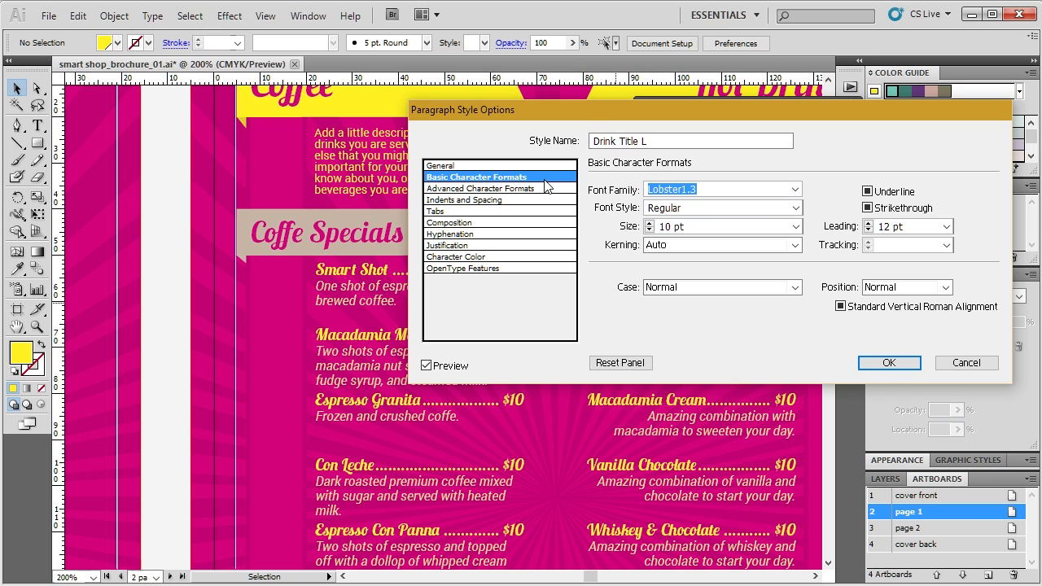
{"action": "left_click_drag", "start_coordinate": [584, 109], "coordinate": [670, 77]}
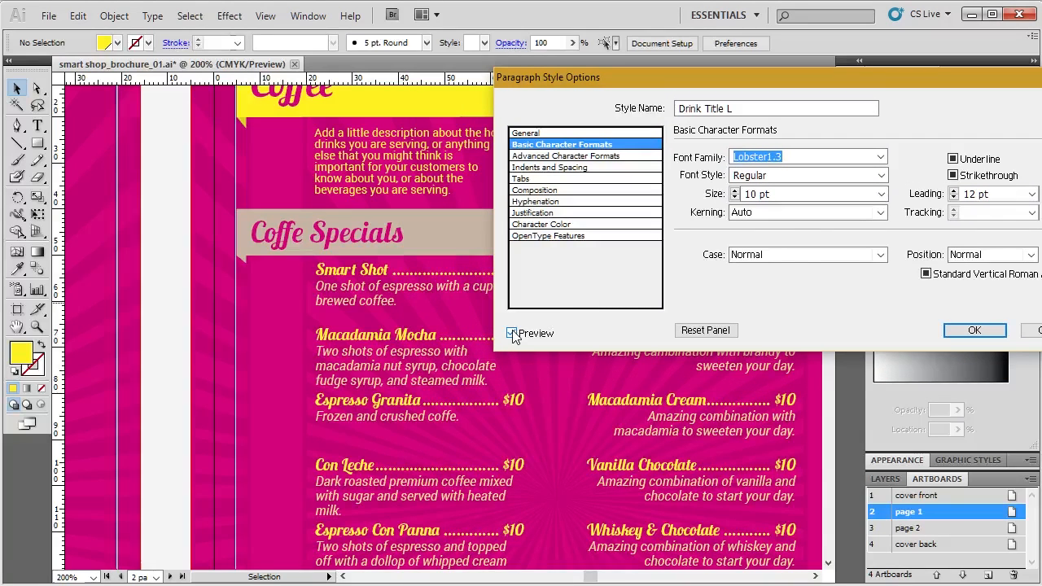
Preview the Drink Title L style at 11 pt, and return its size to 10 pt
{"action": "left_click", "coordinate": [735, 191]}
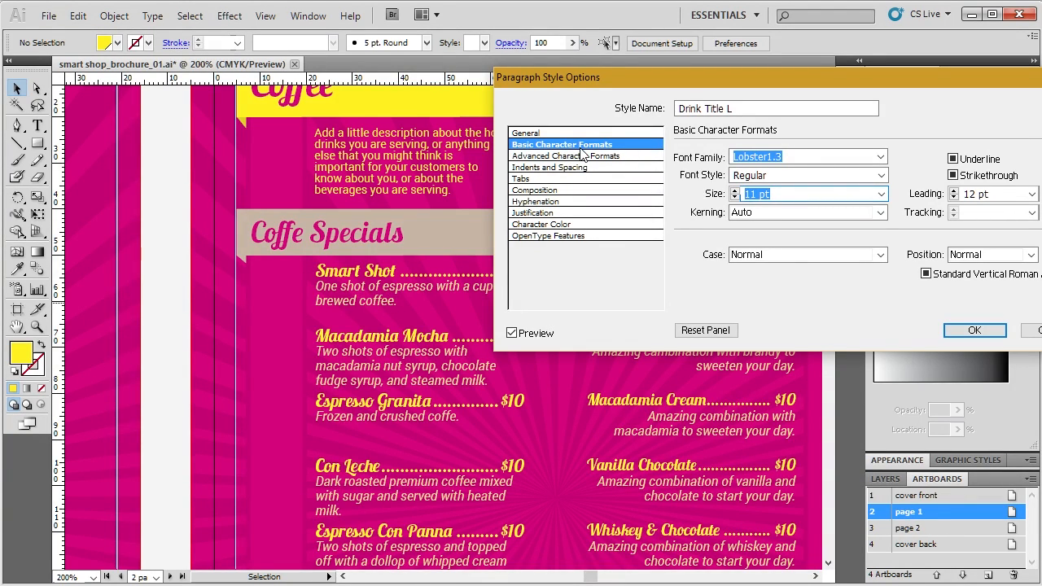
{"action": "key", "text": "Down"}
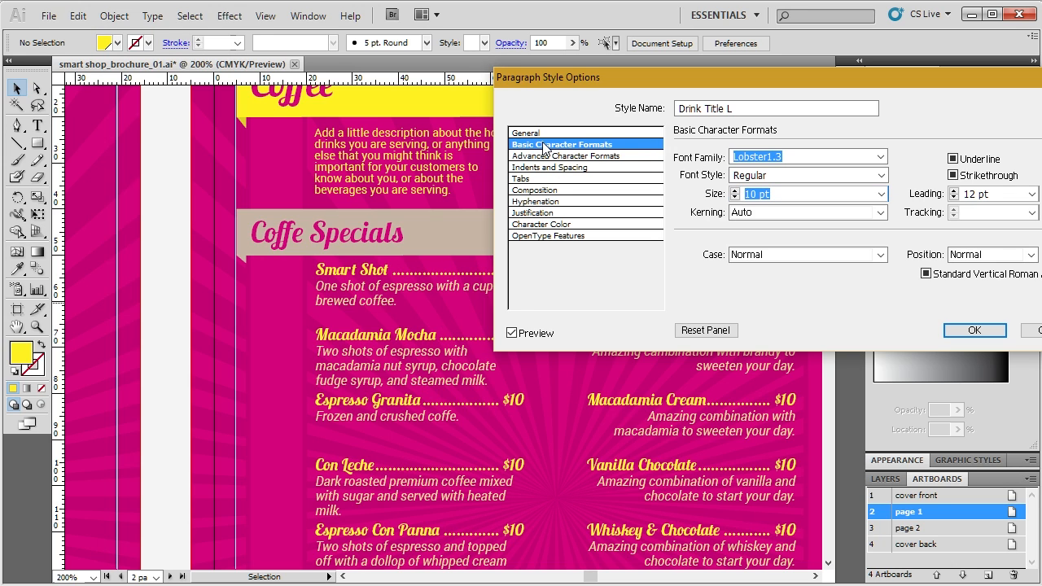
Review the remaining Drink Title L option categories, including indents, tabs, hyphenation, OpenType features and character color, and close the style options
{"action": "left_click", "coordinate": [604, 160]}
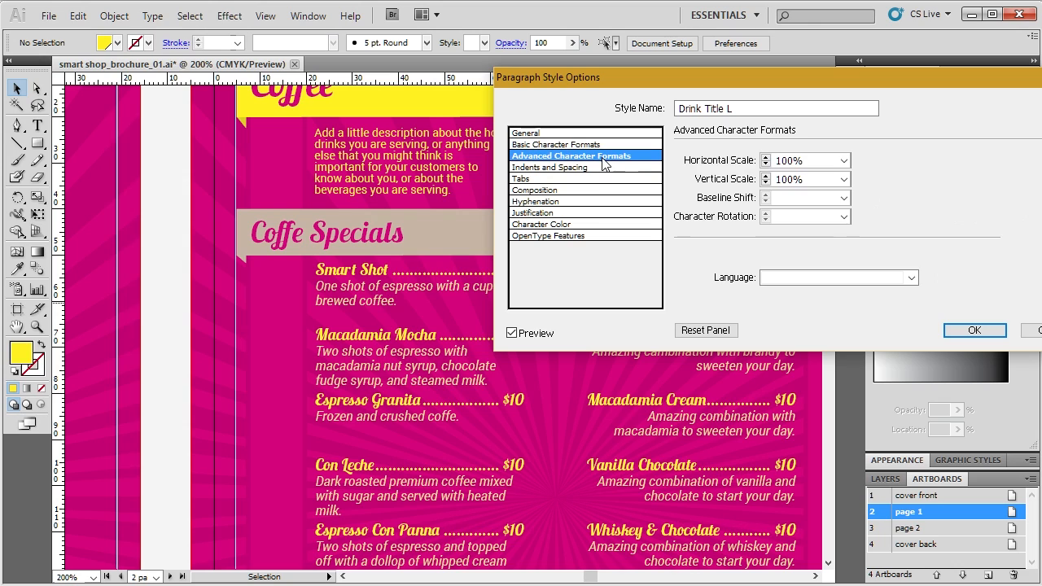
{"action": "left_click", "coordinate": [604, 171]}
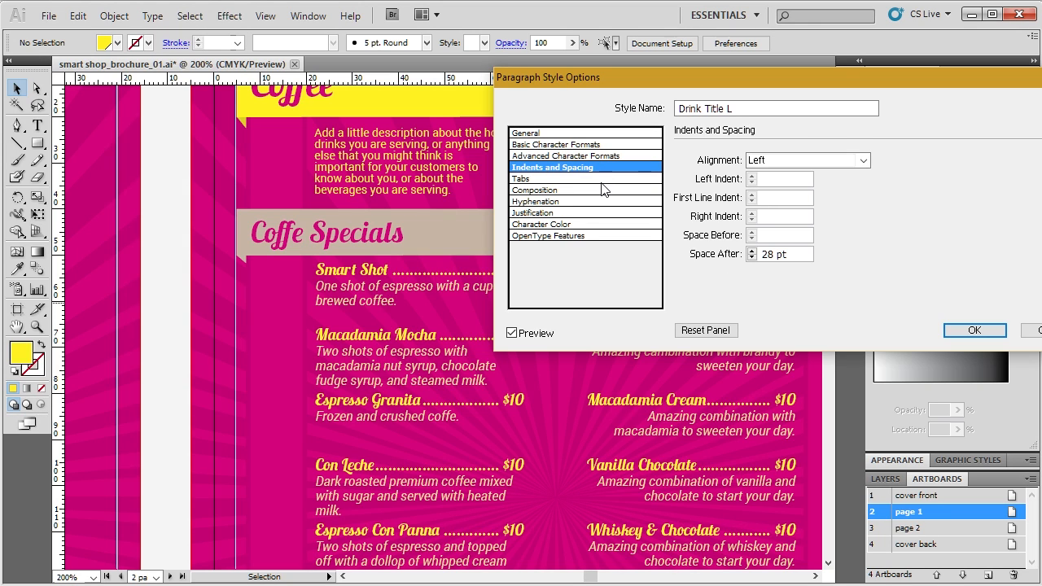
{"action": "left_click", "coordinate": [601, 179]}
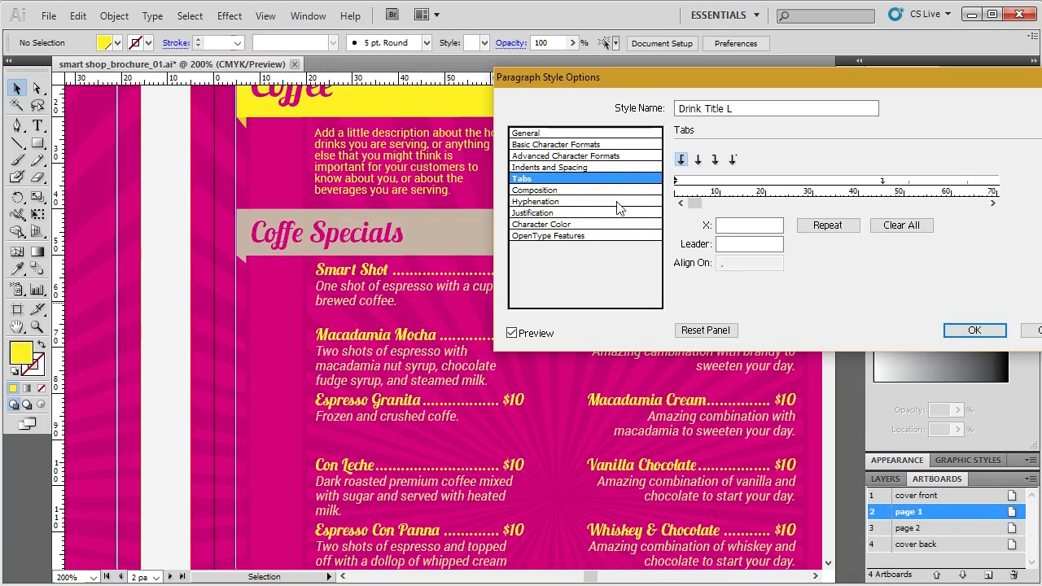
{"action": "left_click", "coordinate": [613, 191]}
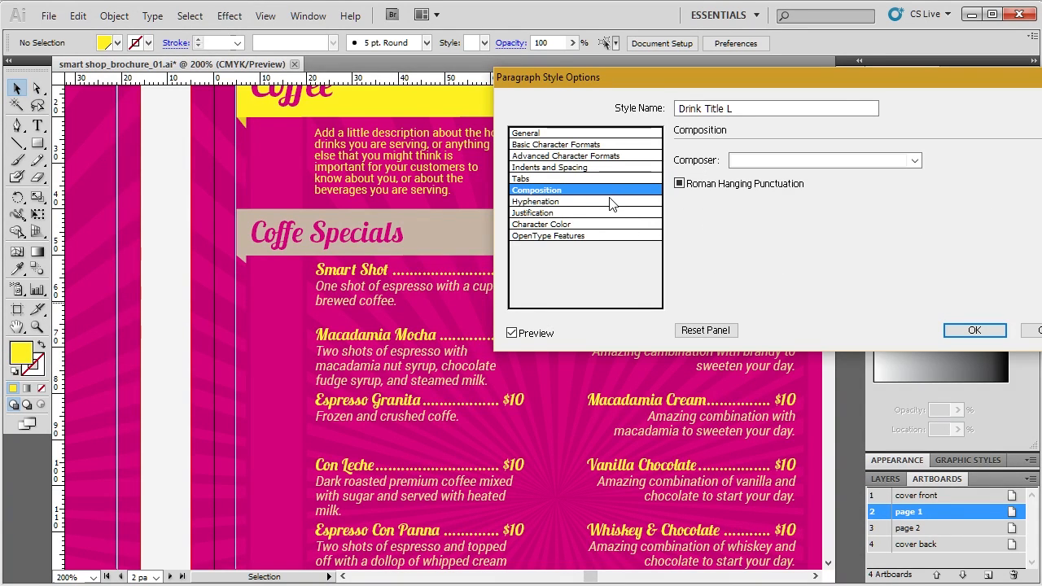
{"action": "left_click", "coordinate": [612, 202]}
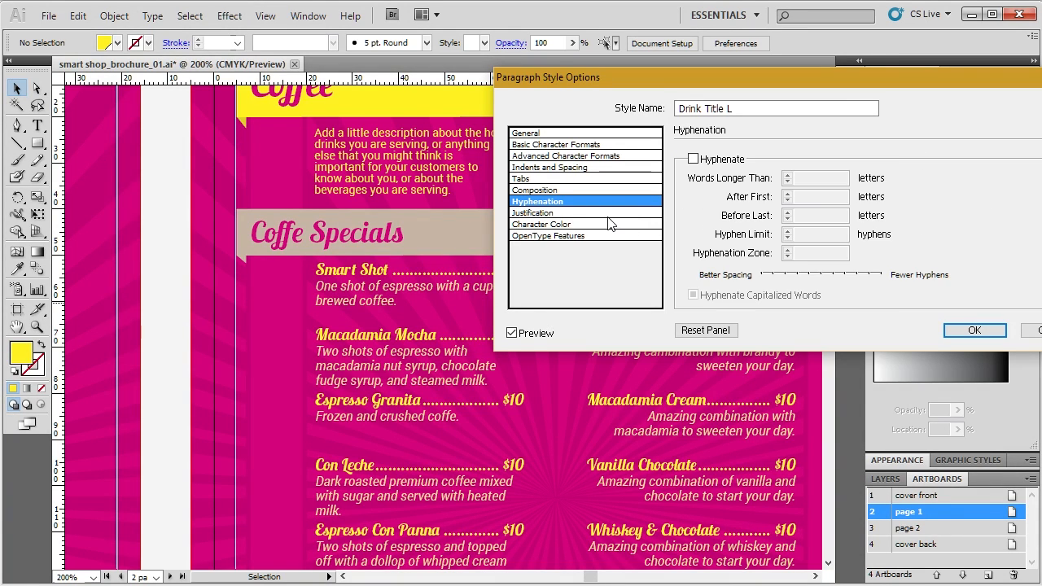
{"action": "left_click", "coordinate": [609, 215]}
{"action": "left_click", "coordinate": [605, 232]}
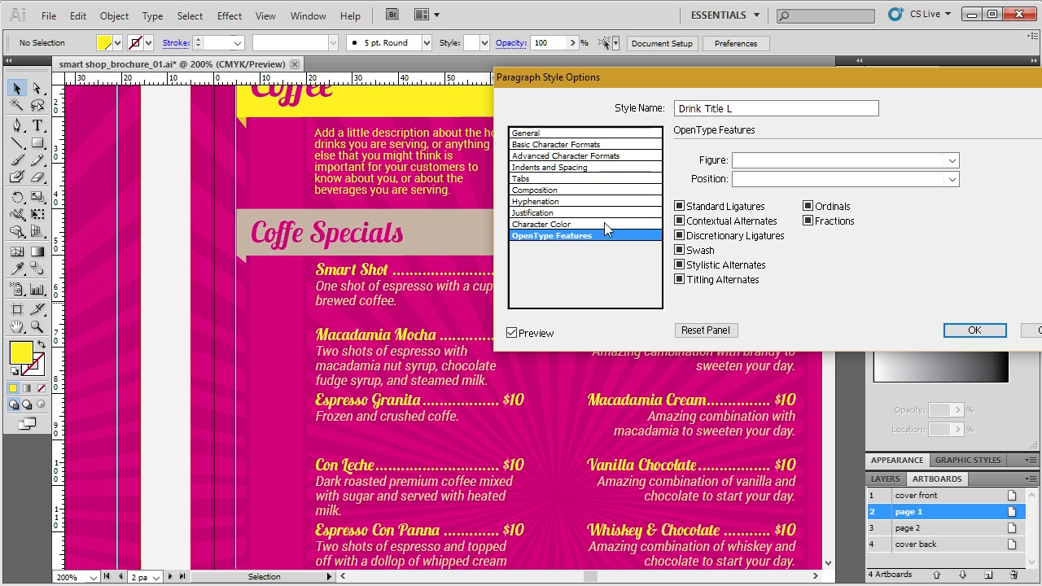
{"action": "left_click", "coordinate": [604, 224]}
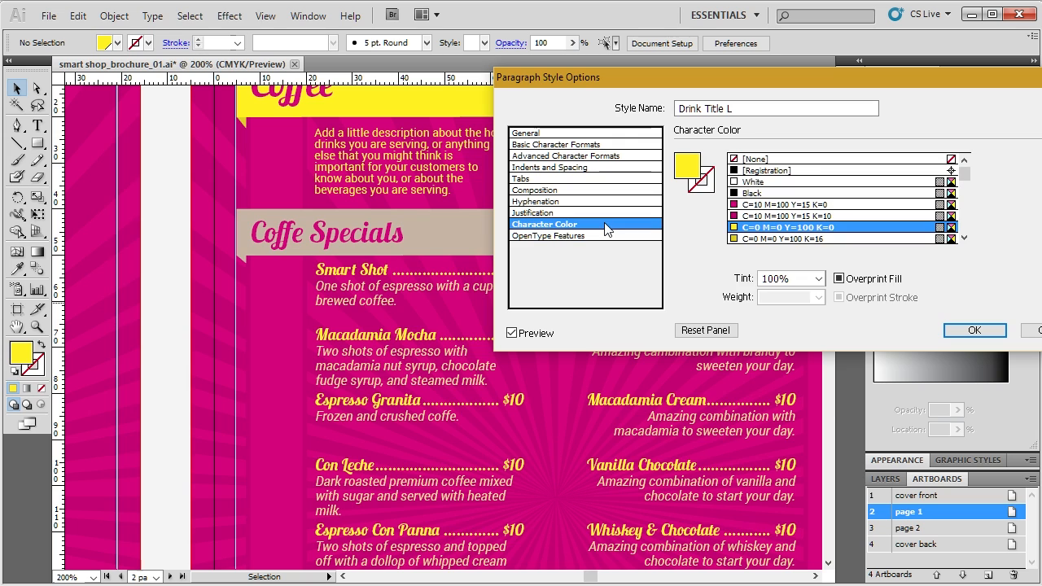
{"action": "left_click", "coordinate": [586, 134]}
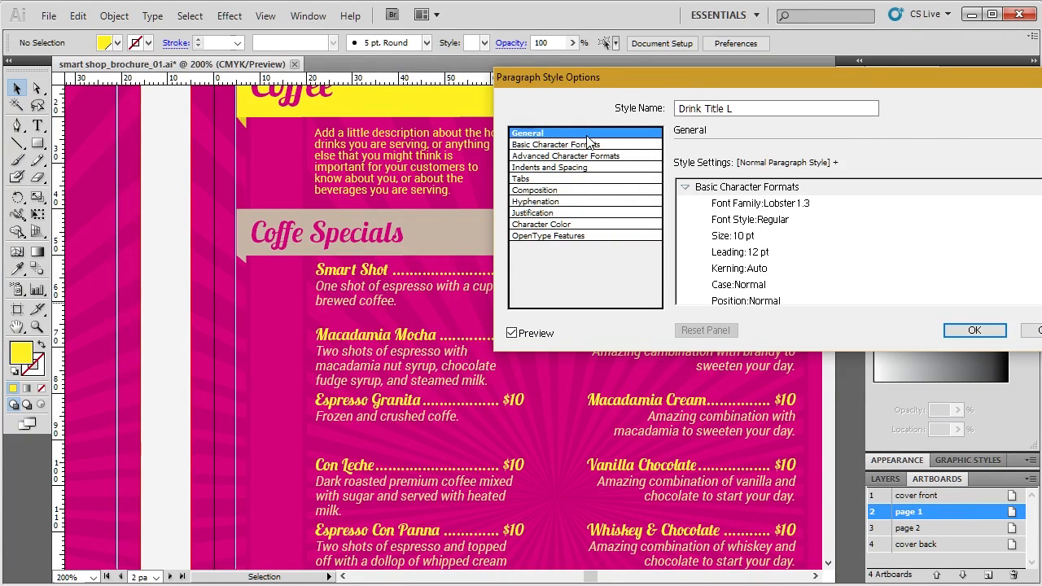
{"action": "left_click", "coordinate": [591, 213]}
{"action": "left_click", "coordinate": [587, 224]}
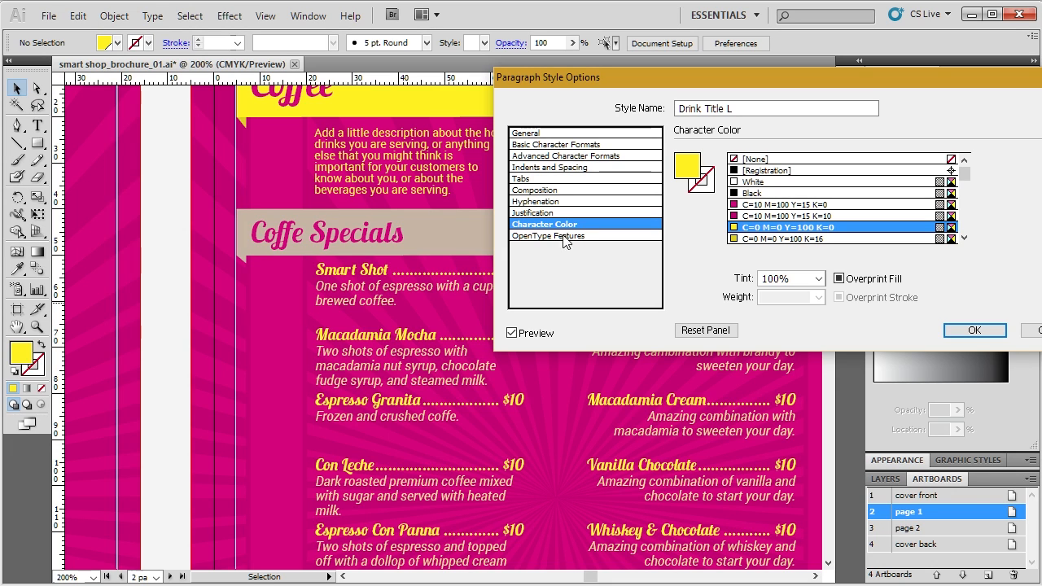
{"action": "left_click_drag", "start_coordinate": [871, 75], "coordinate": [551, 113]}
{"action": "left_click_drag", "start_coordinate": [560, 119], "coordinate": [790, 17]}
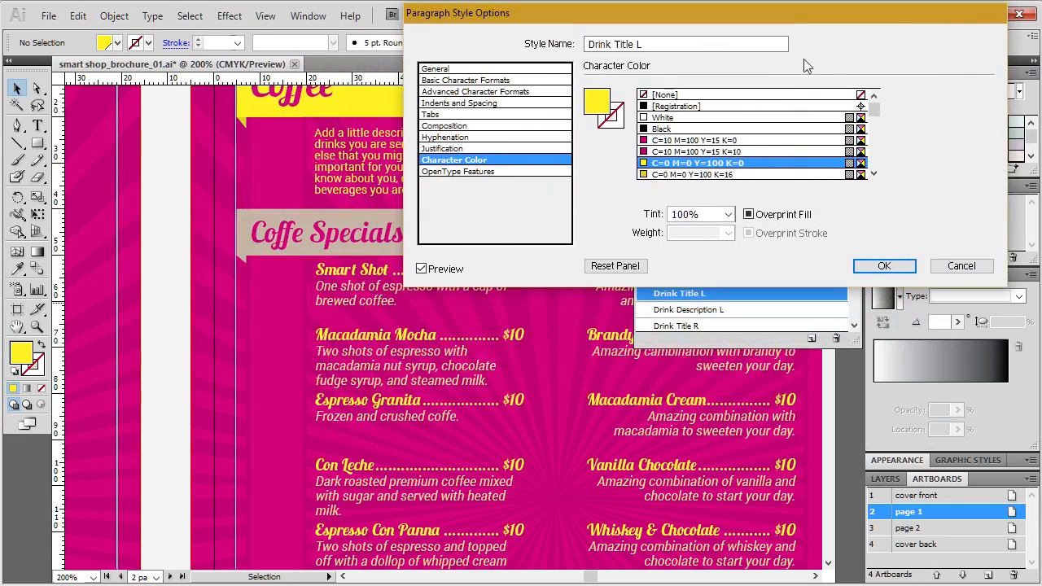
{"action": "left_click", "coordinate": [873, 270]}
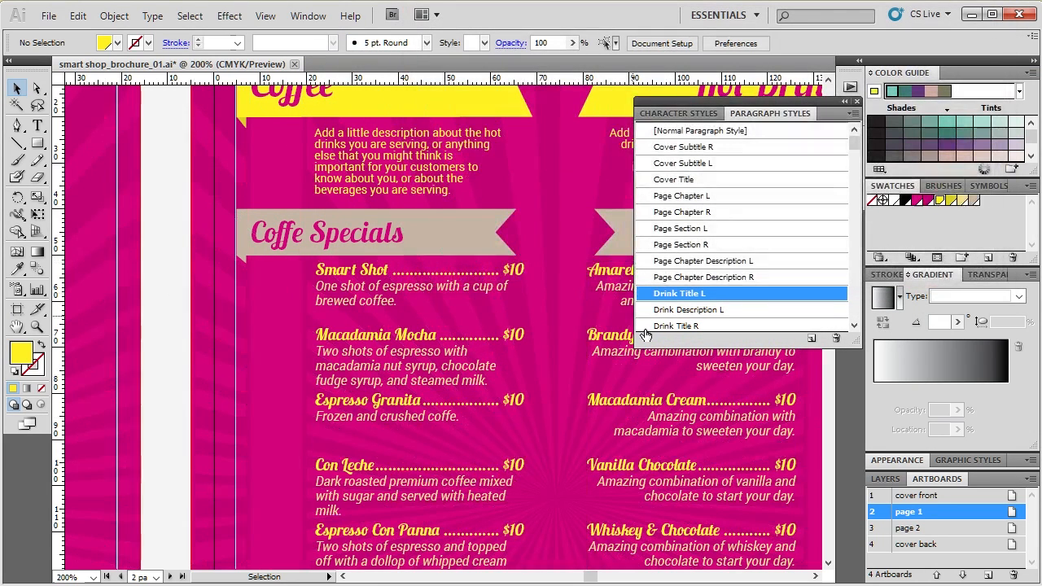
Look through the paragraph styles list, check the style of the Smart Shot title text, and deselect it
{"action": "scroll", "coordinate": [773, 274], "scroll_direction": "down", "scroll_amount": 2}
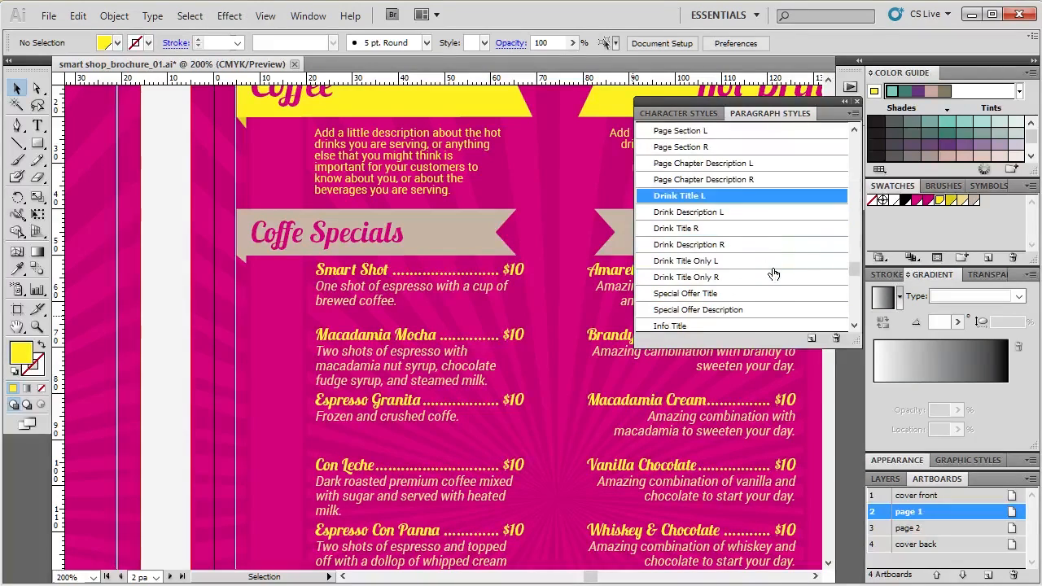
{"action": "scroll", "coordinate": [769, 264], "scroll_direction": "up", "scroll_amount": 1}
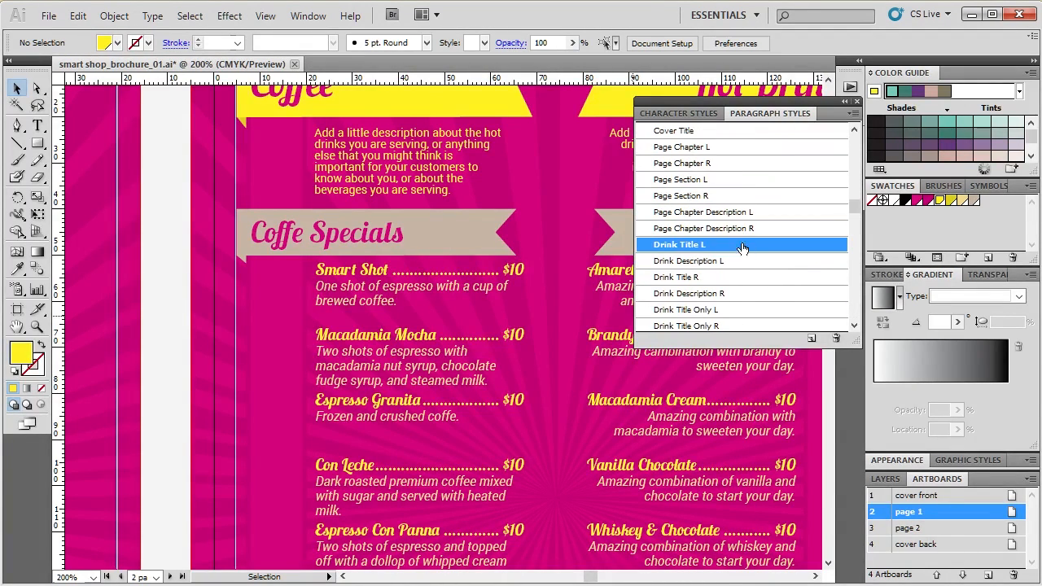
{"action": "left_click", "coordinate": [401, 279]}
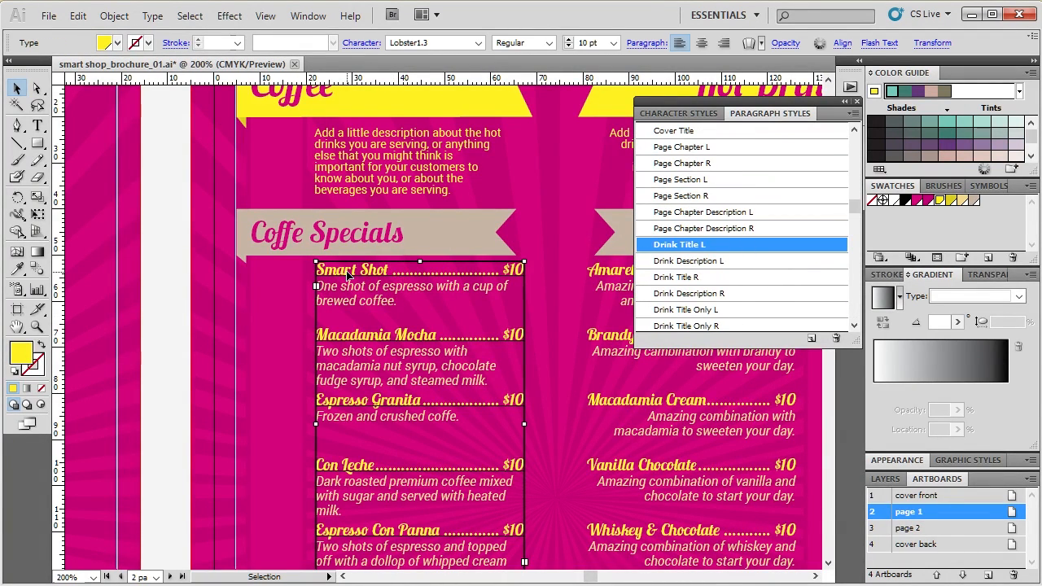
{"action": "left_click", "coordinate": [178, 296]}
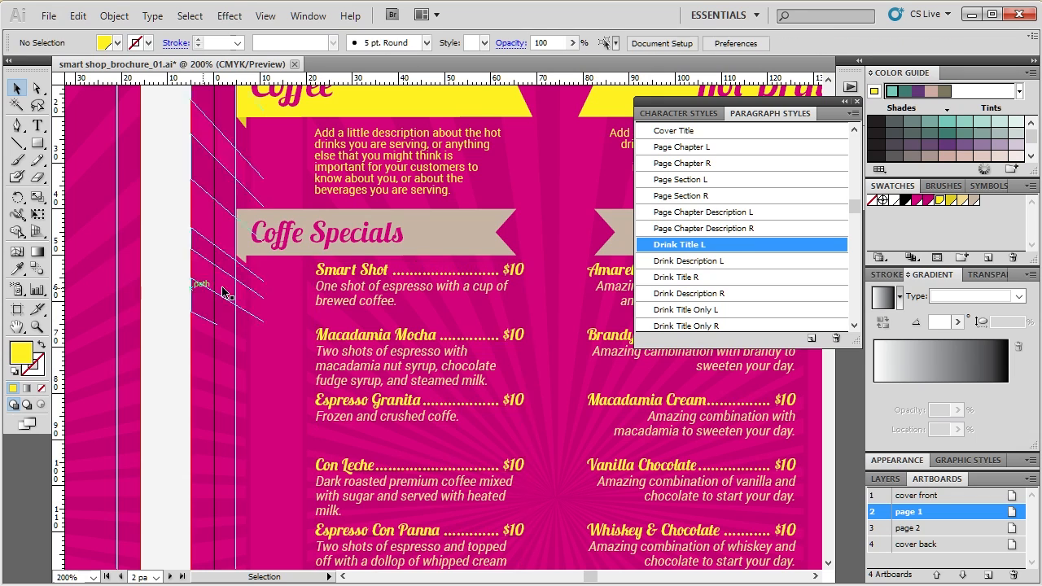
Open the basic character formats of the Drink Description L paragraph style and set its font family to Roboto Condensed
{"action": "double_click", "coordinate": [738, 262]}
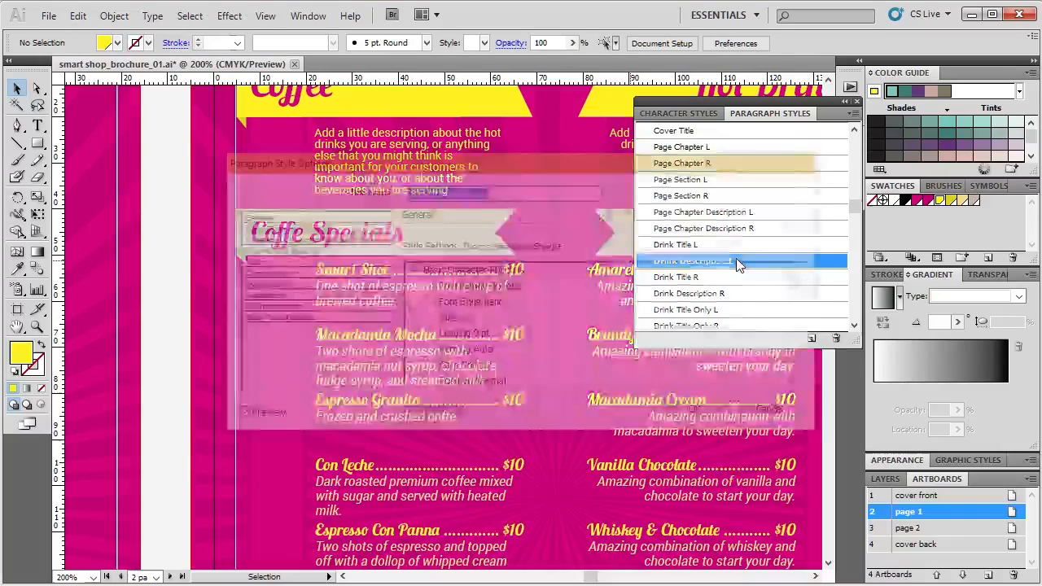
{"action": "left_click_drag", "start_coordinate": [488, 165], "coordinate": [748, 65]}
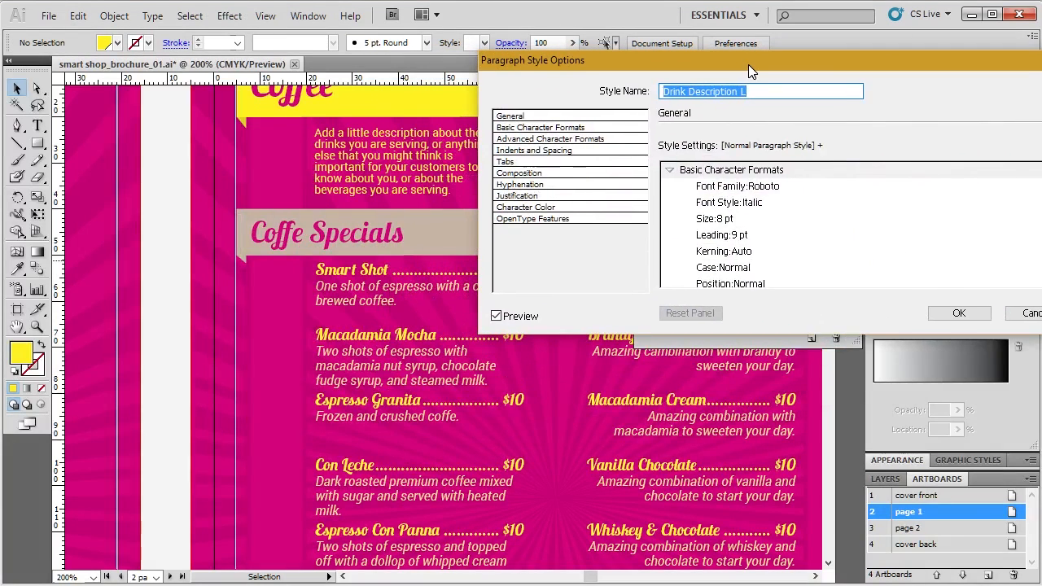
{"action": "left_click", "coordinate": [531, 129]}
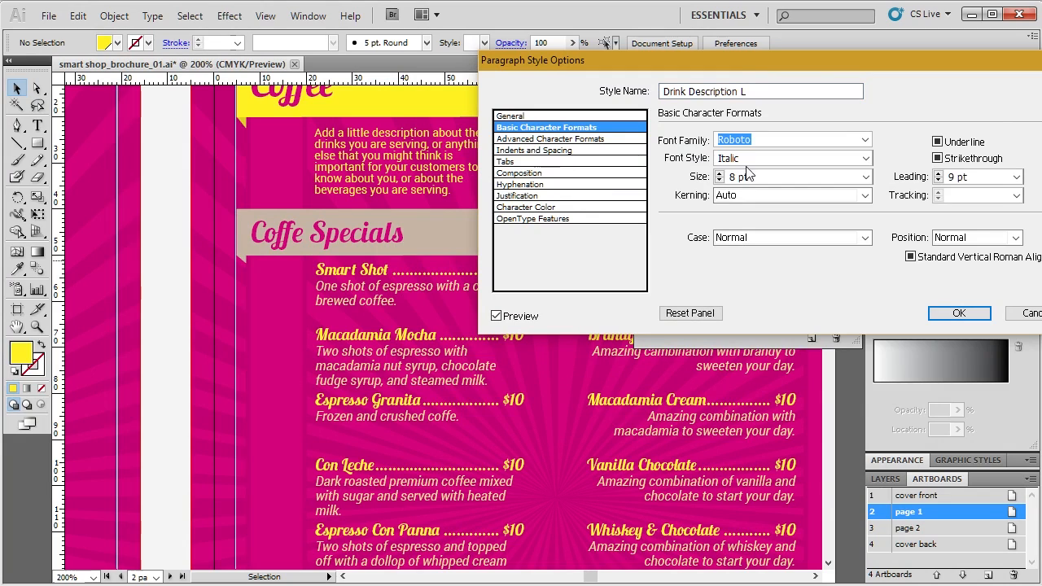
{"action": "left_click", "coordinate": [839, 140]}
{"action": "left_click", "coordinate": [865, 140]}
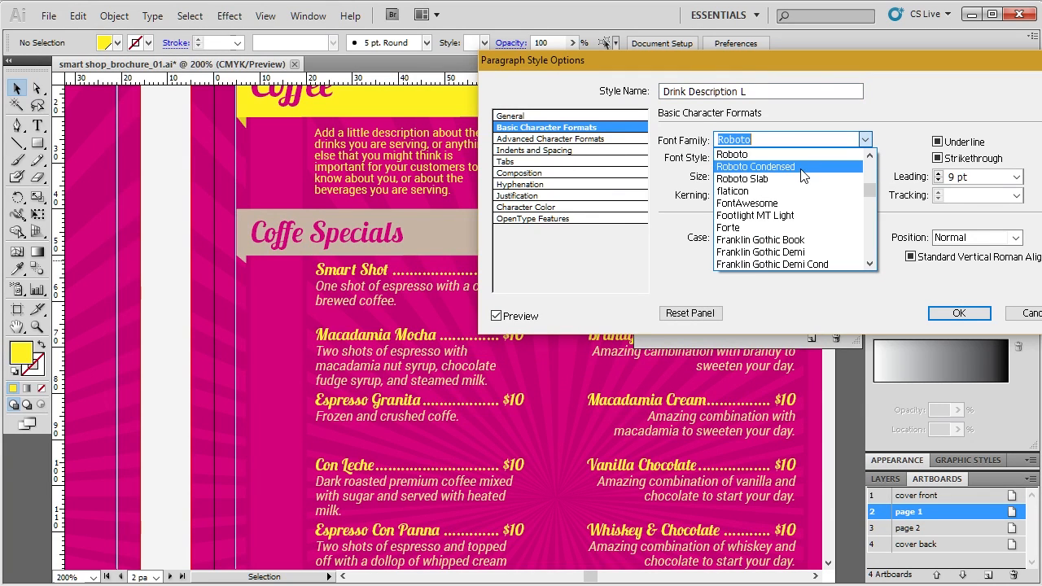
{"action": "left_click", "coordinate": [803, 167]}
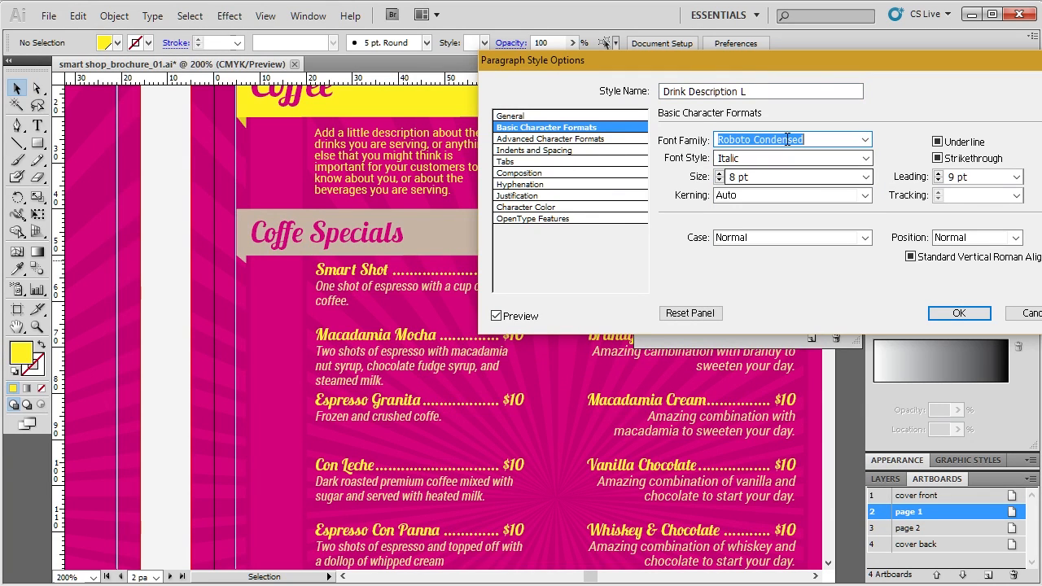
Set the Drink Description L font style to Light Italic and its size to 9 pt, and apply the style changes
{"action": "left_click", "coordinate": [867, 159]}
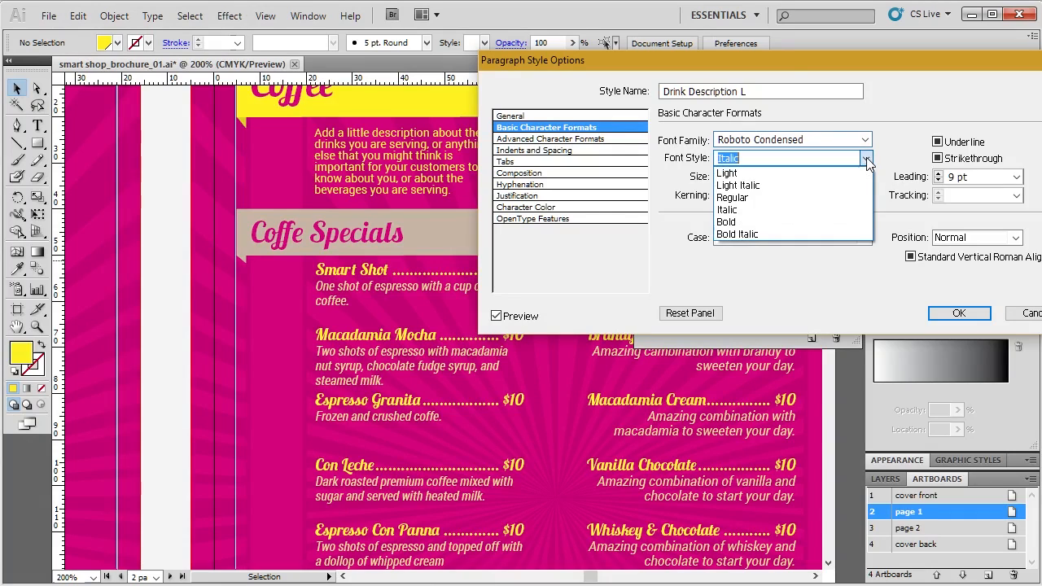
{"action": "left_click", "coordinate": [810, 184]}
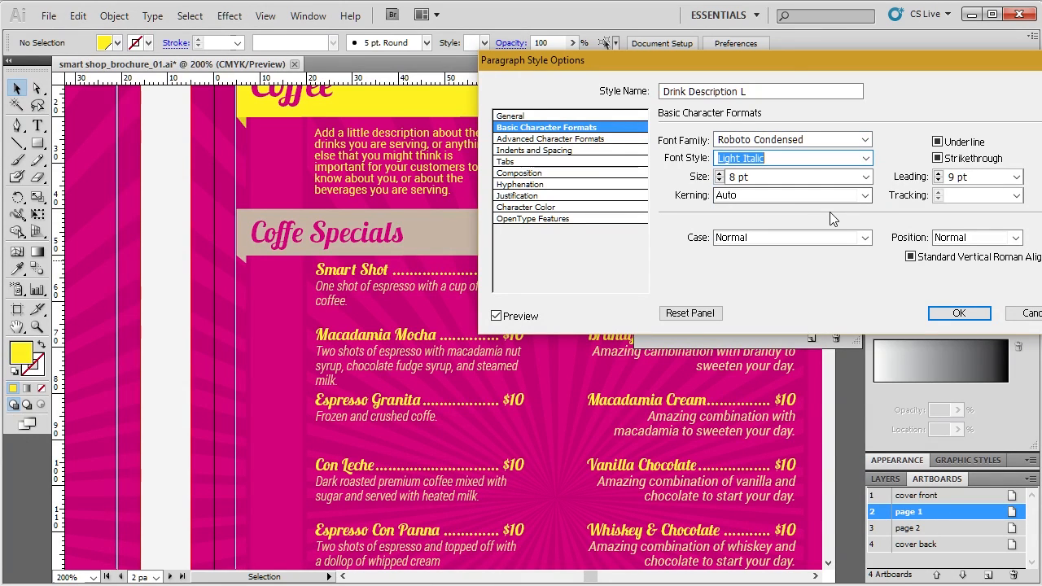
{"action": "left_click", "coordinate": [719, 173]}
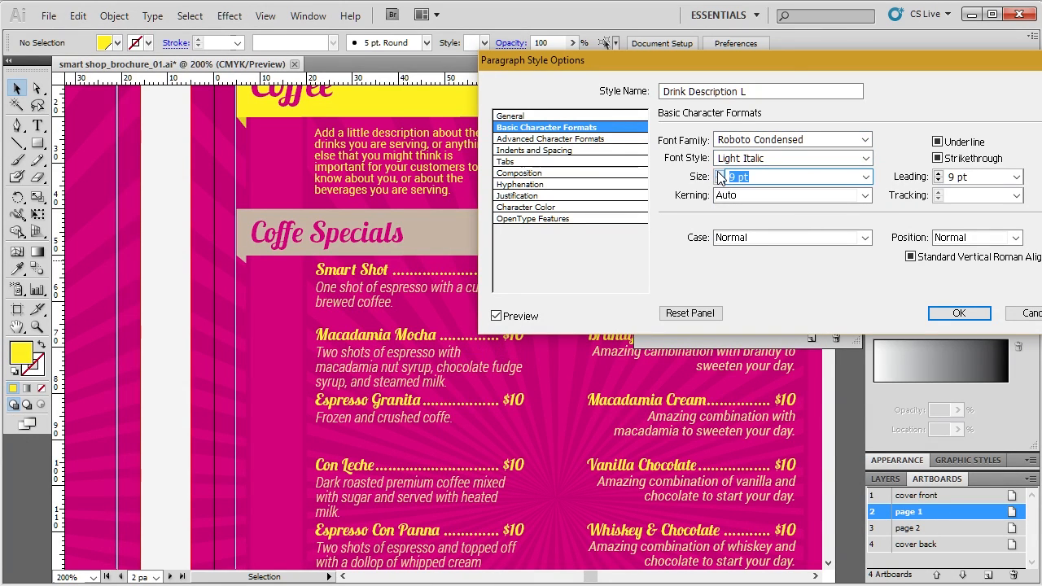
{"action": "left_click", "coordinate": [959, 313]}
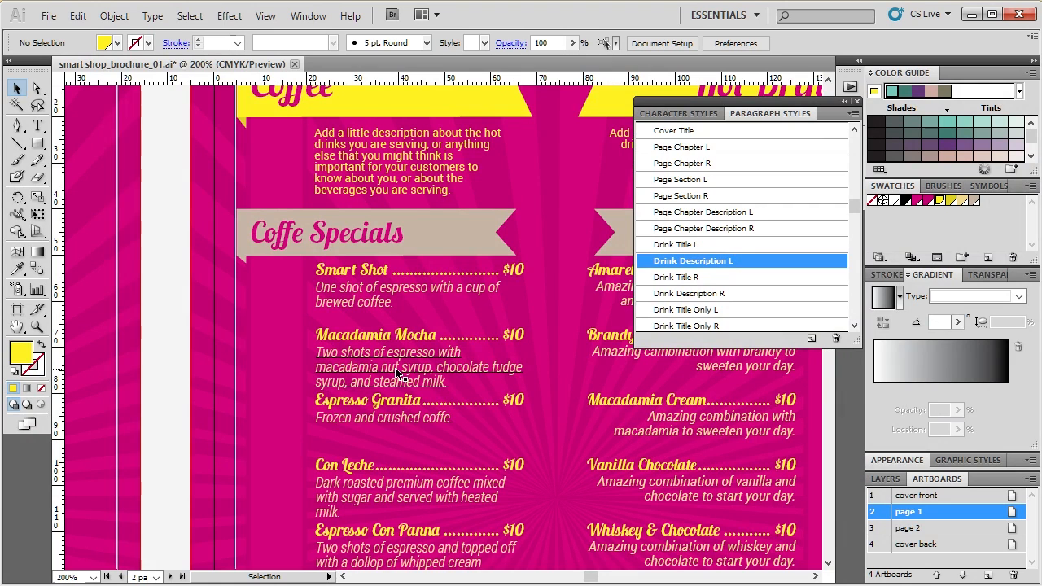
Check which paragraph styles the Coffee heading and its description on page 1 use, and deselect the text
{"action": "scroll", "coordinate": [308, 363], "scroll_direction": "down", "scroll_amount": 2}
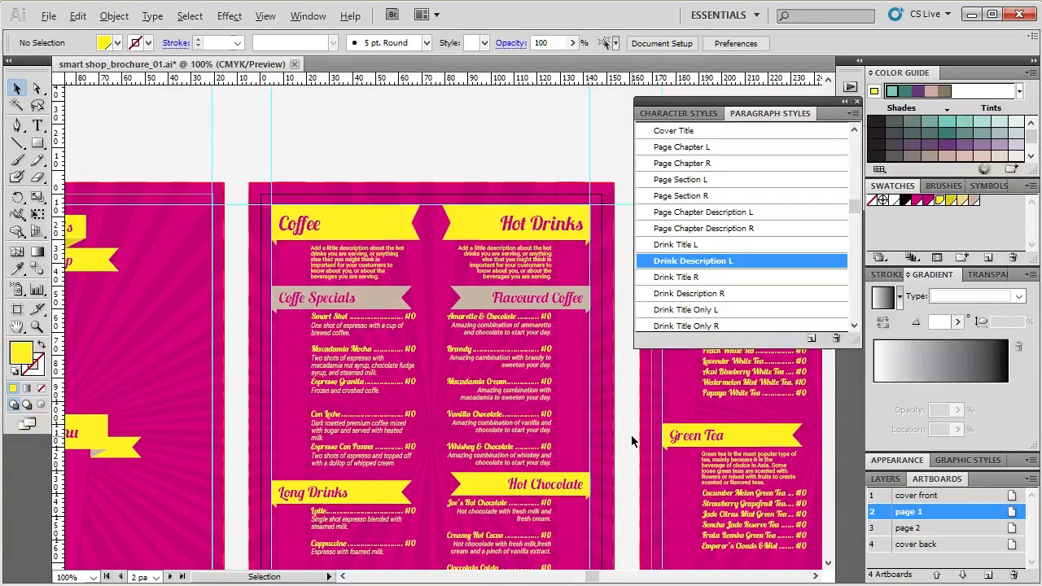
{"action": "scroll", "coordinate": [630, 426], "scroll_direction": "down", "scroll_amount": 1}
{"action": "scroll", "coordinate": [698, 269], "scroll_direction": "up", "scroll_amount": 2}
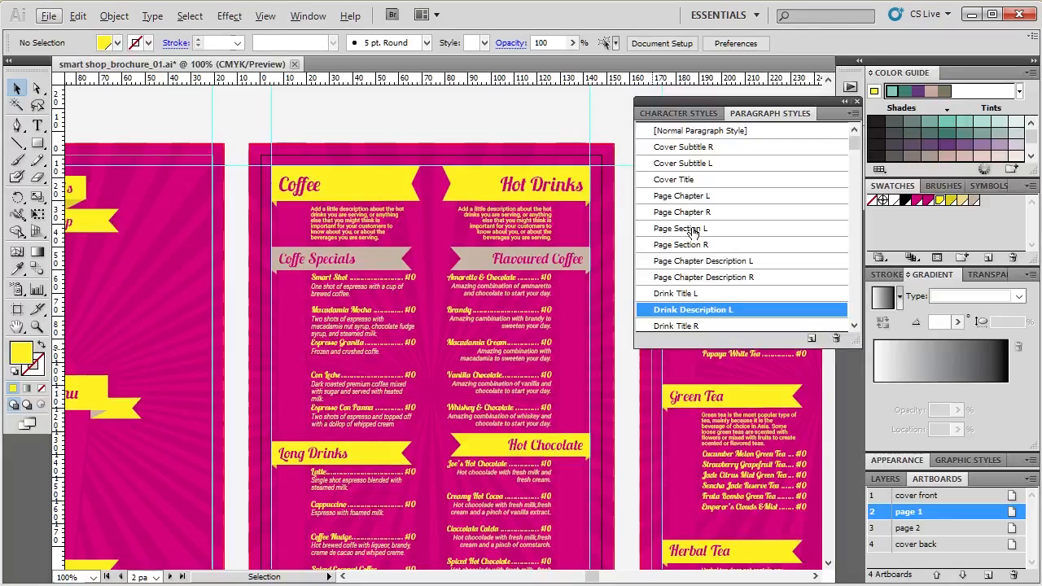
{"action": "left_click", "coordinate": [316, 191]}
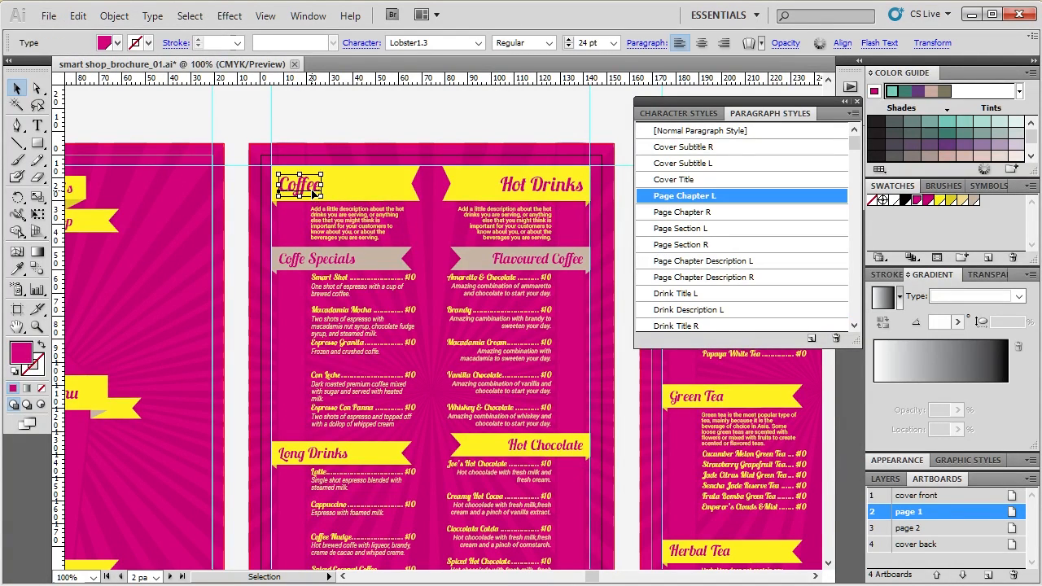
{"action": "left_click", "coordinate": [337, 218]}
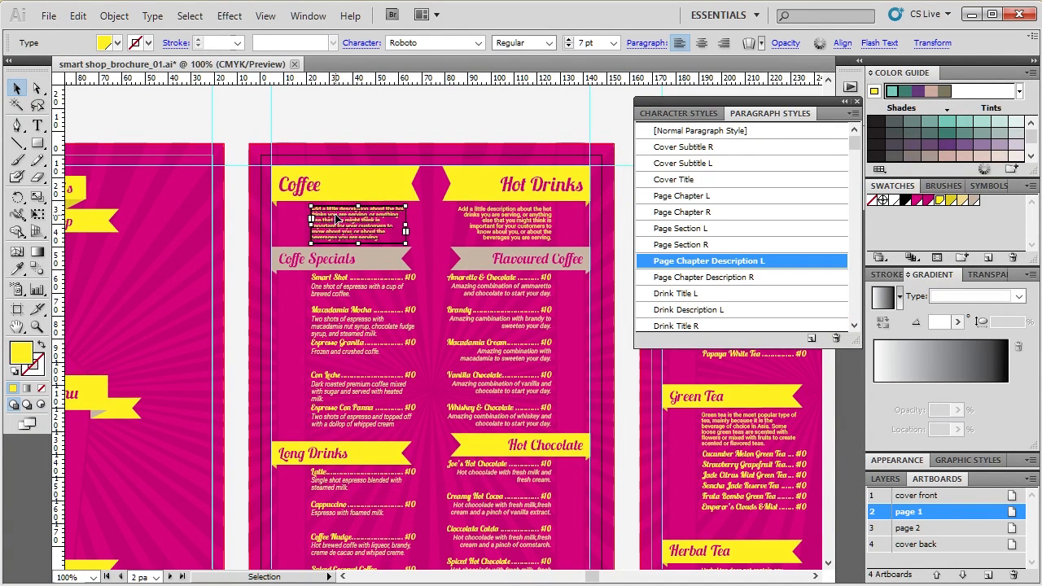
{"action": "left_click", "coordinate": [352, 140]}
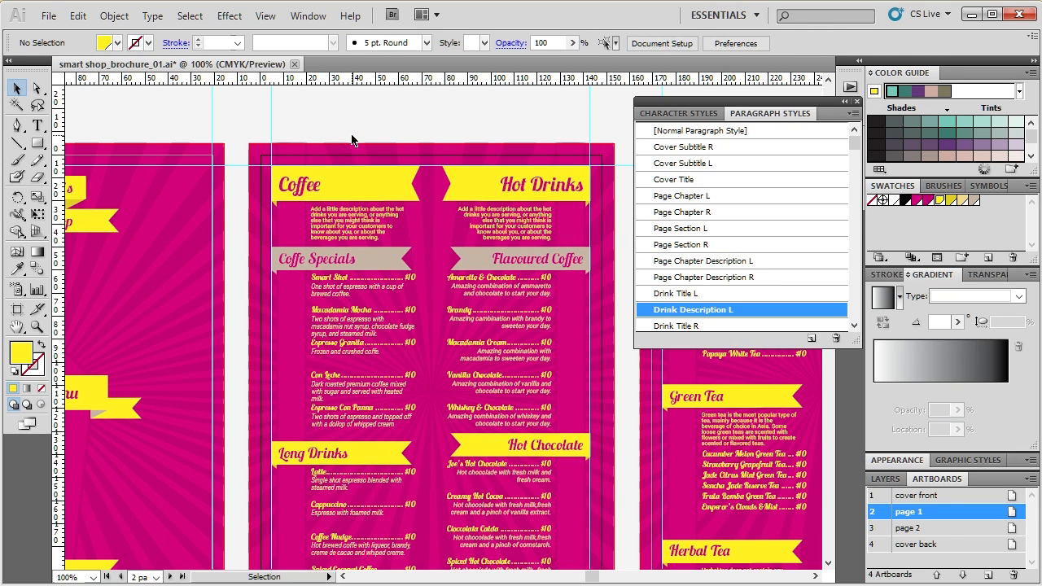
Check the paragraph styles of the Hot Drinks heading, its description and the Flavoured Coffee title, look through the styles list, and deselect
{"action": "left_click", "coordinate": [557, 192]}
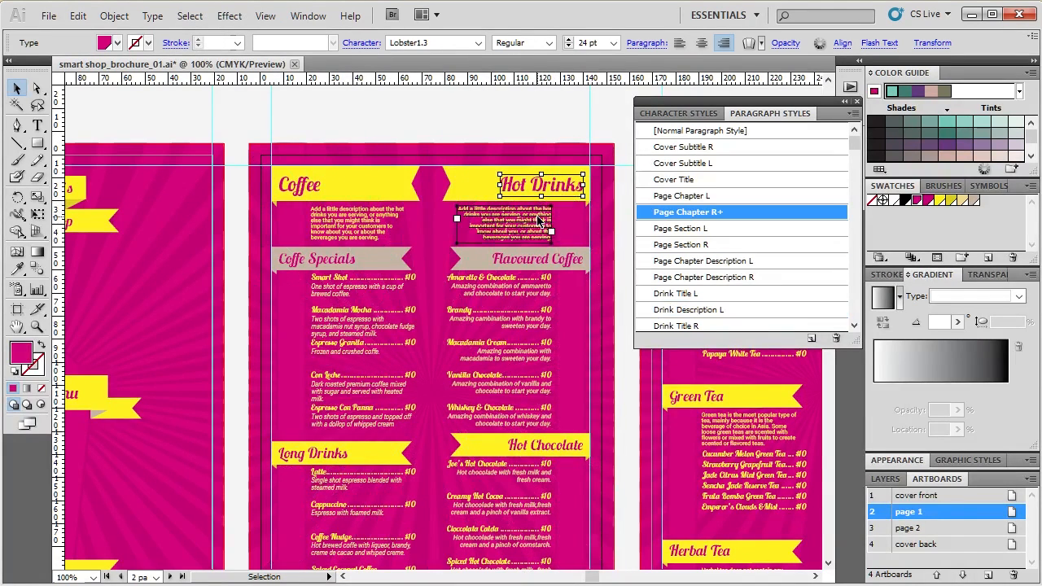
{"action": "left_click", "coordinate": [541, 219]}
{"action": "left_click", "coordinate": [540, 187]}
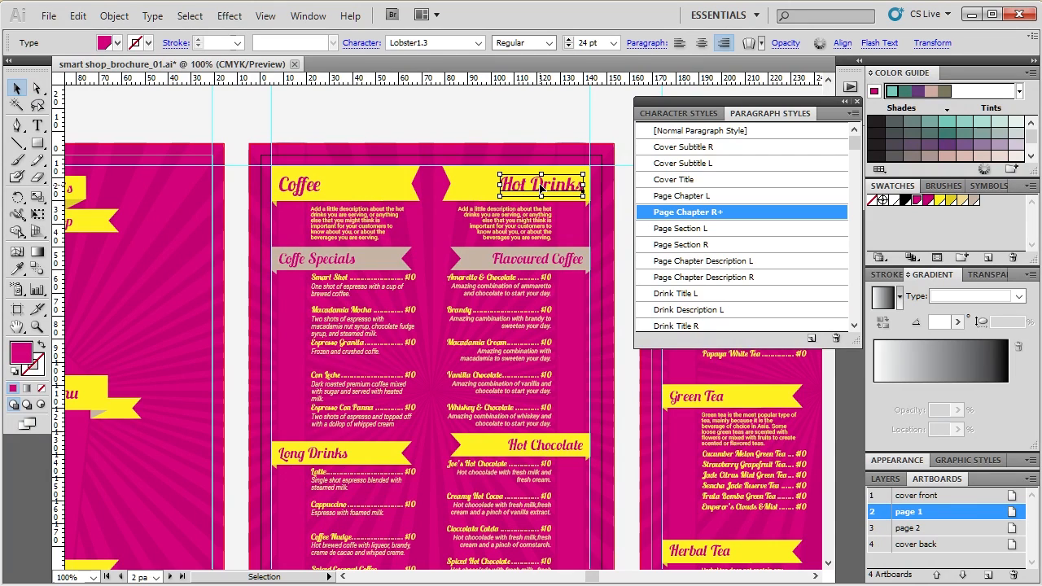
{"action": "scroll", "coordinate": [728, 219], "scroll_direction": "down", "scroll_amount": 1}
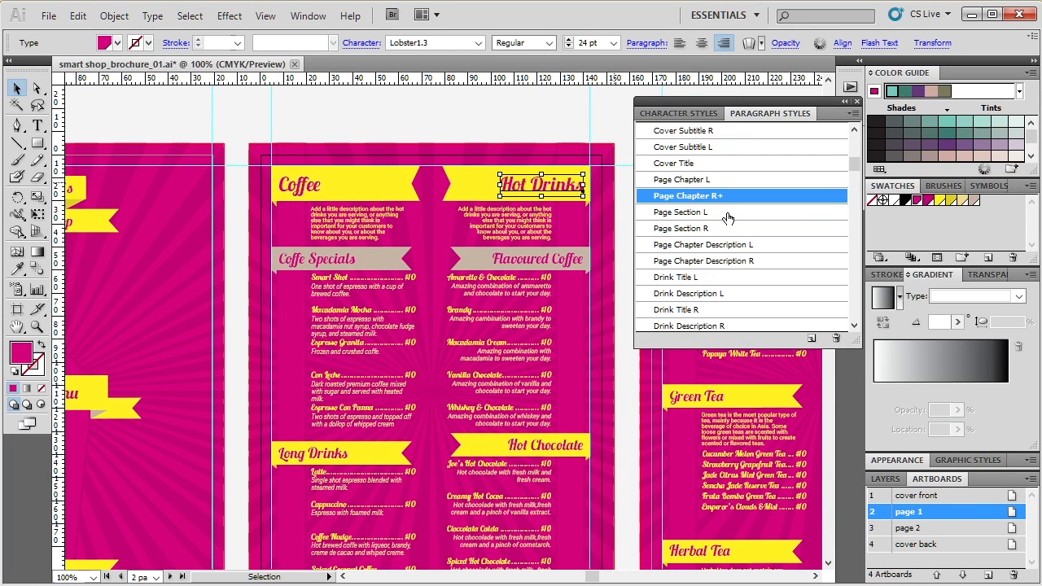
{"action": "scroll", "coordinate": [727, 218], "scroll_direction": "down", "scroll_amount": 4}
{"action": "scroll", "coordinate": [696, 267], "scroll_direction": "down", "scroll_amount": 1}
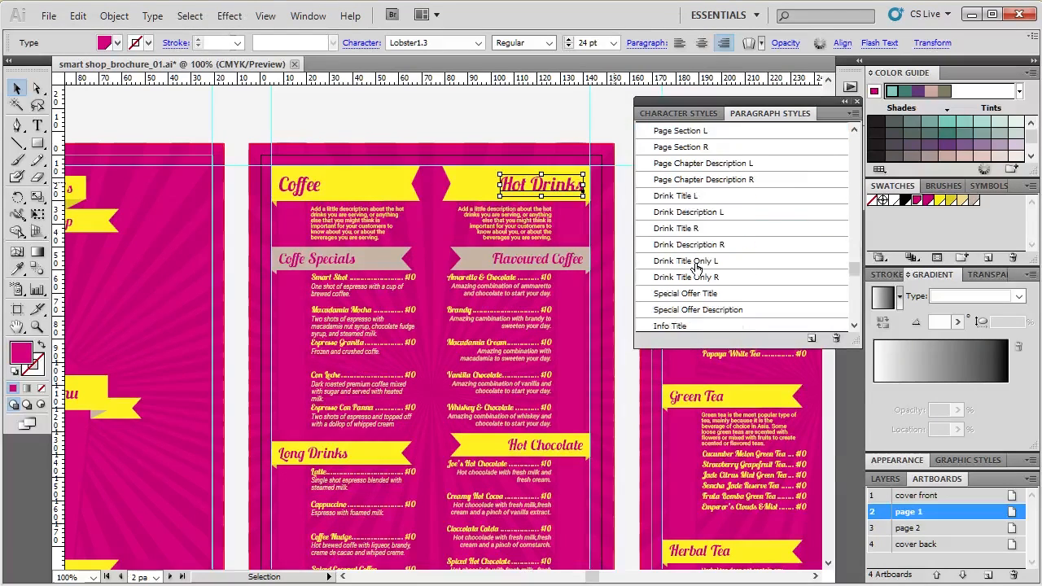
{"action": "scroll", "coordinate": [697, 267], "scroll_direction": "down", "scroll_amount": 1}
{"action": "left_click", "coordinate": [508, 260]}
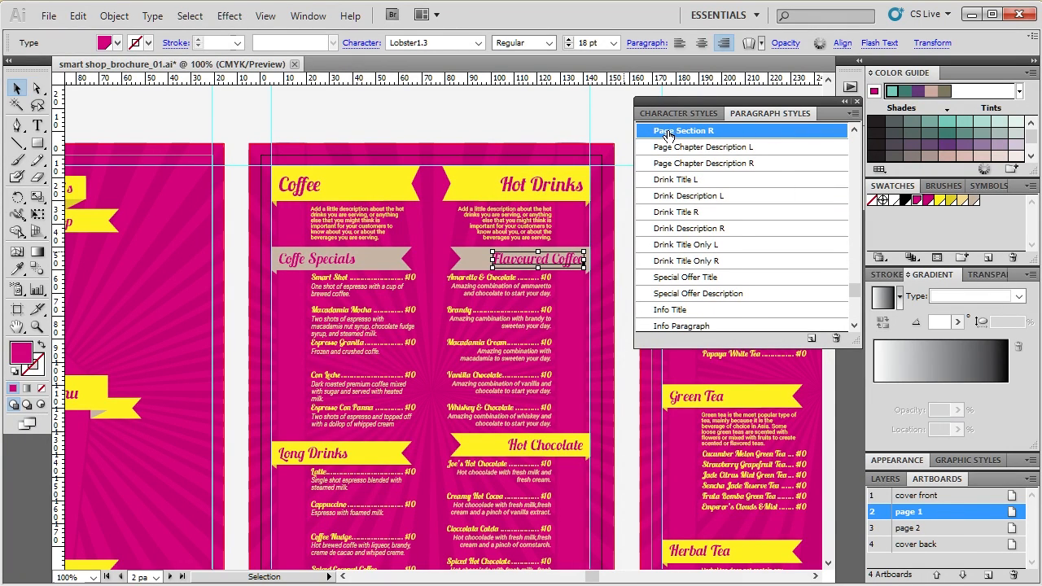
{"action": "left_click", "coordinate": [498, 124]}
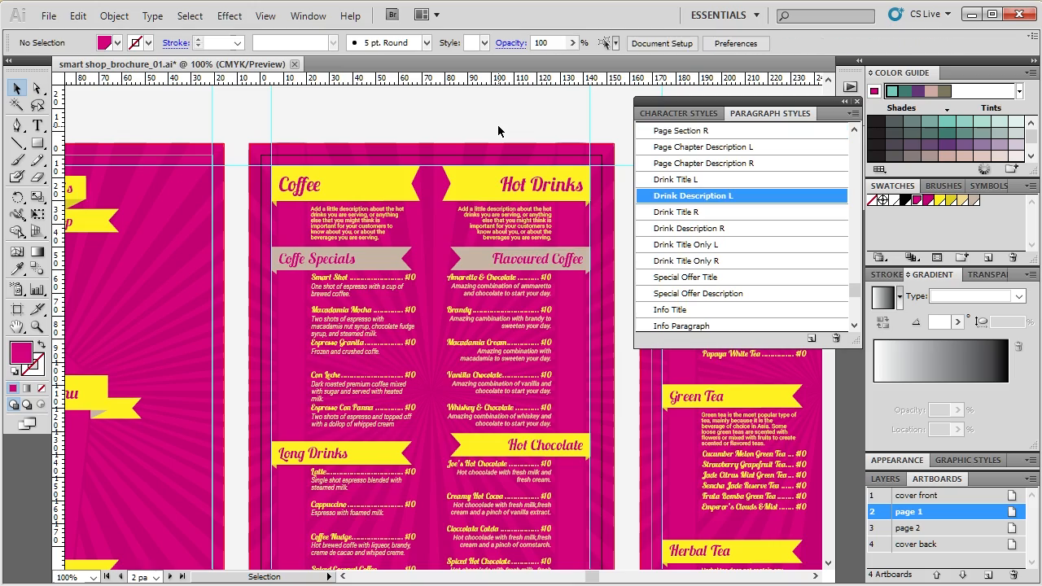
Look over the brochure pages, including the special offers on the back cover, and return to the Coffe Specials section on page 1
{"action": "scroll", "coordinate": [413, 282], "scroll_direction": "down", "scroll_amount": 2}
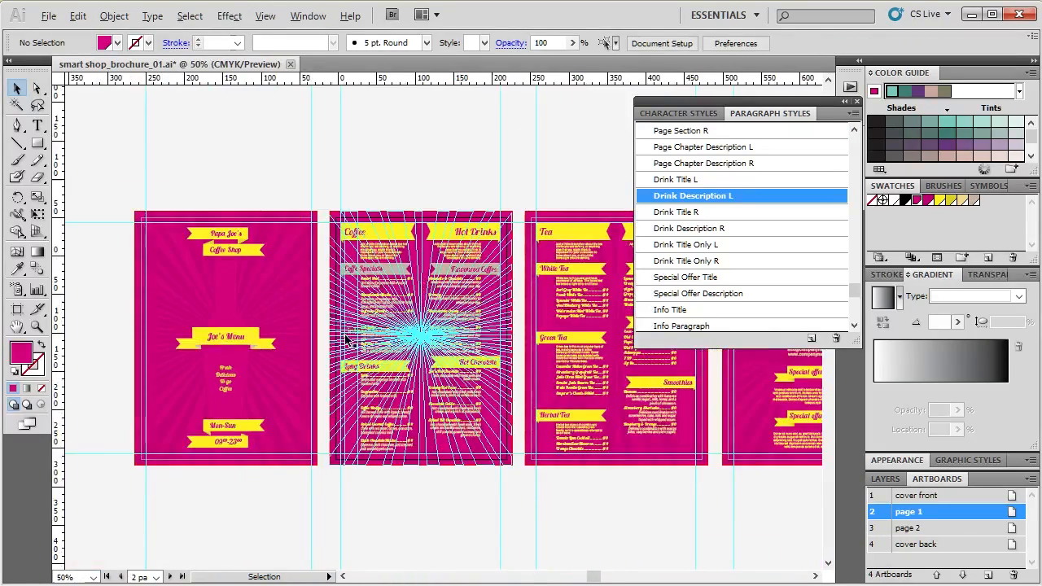
{"action": "scroll", "coordinate": [465, 302], "scroll_direction": "down", "scroll_amount": 4}
{"action": "scroll", "coordinate": [525, 304], "scroll_direction": "up", "scroll_amount": 2}
{"action": "scroll", "coordinate": [526, 304], "scroll_direction": "up", "scroll_amount": 5}
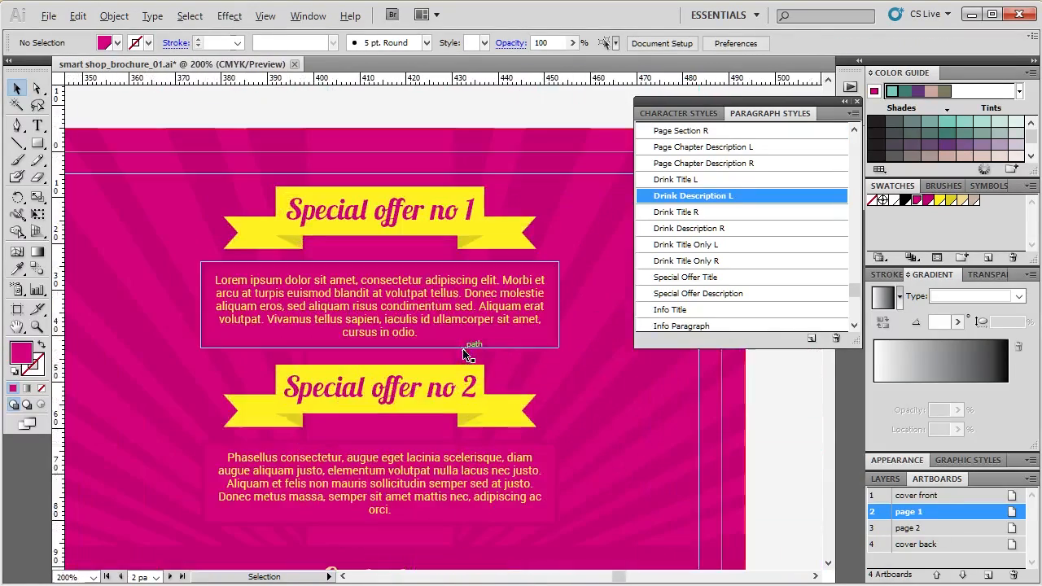
{"action": "scroll", "coordinate": [491, 318], "scroll_direction": "down", "scroll_amount": 6}
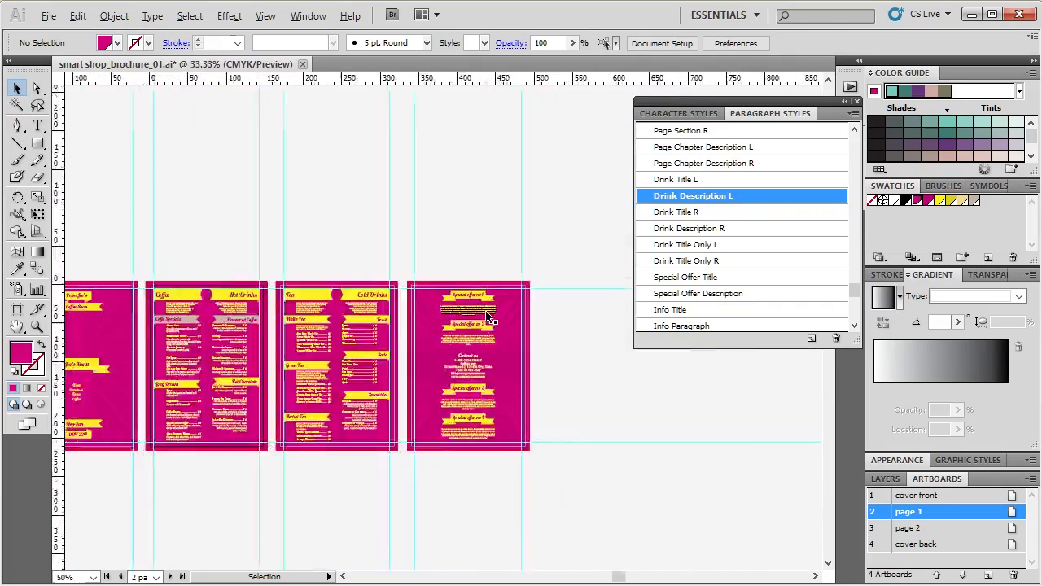
{"action": "scroll", "coordinate": [257, 352], "scroll_direction": "up", "scroll_amount": 4}
{"action": "scroll", "coordinate": [257, 352], "scroll_direction": "up", "scroll_amount": 1}
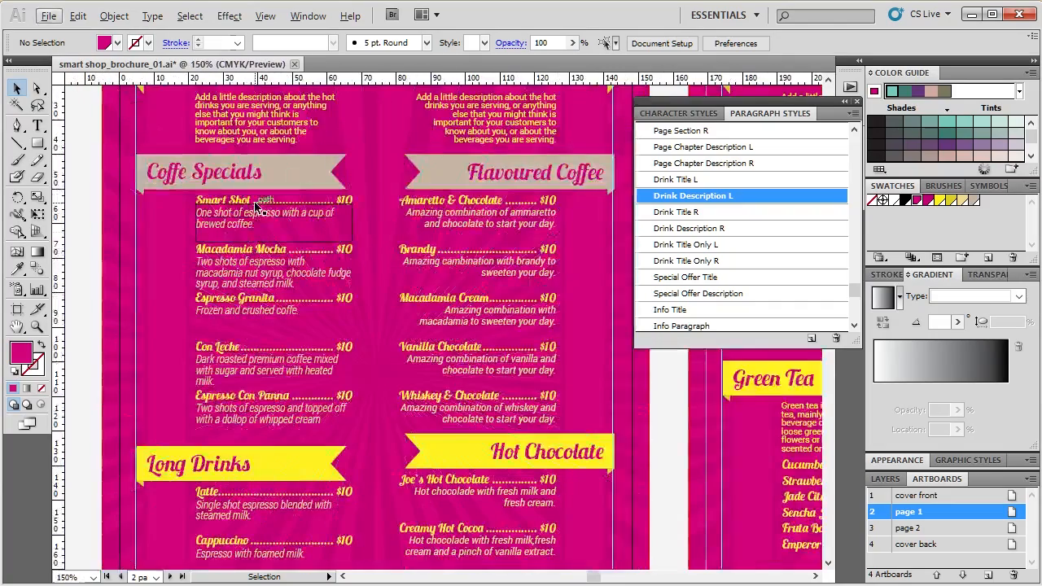
Replace all text in the Coffe Specials drink titles frame with "Smart Shot" followed by a tab
{"action": "left_click", "coordinate": [240, 198]}
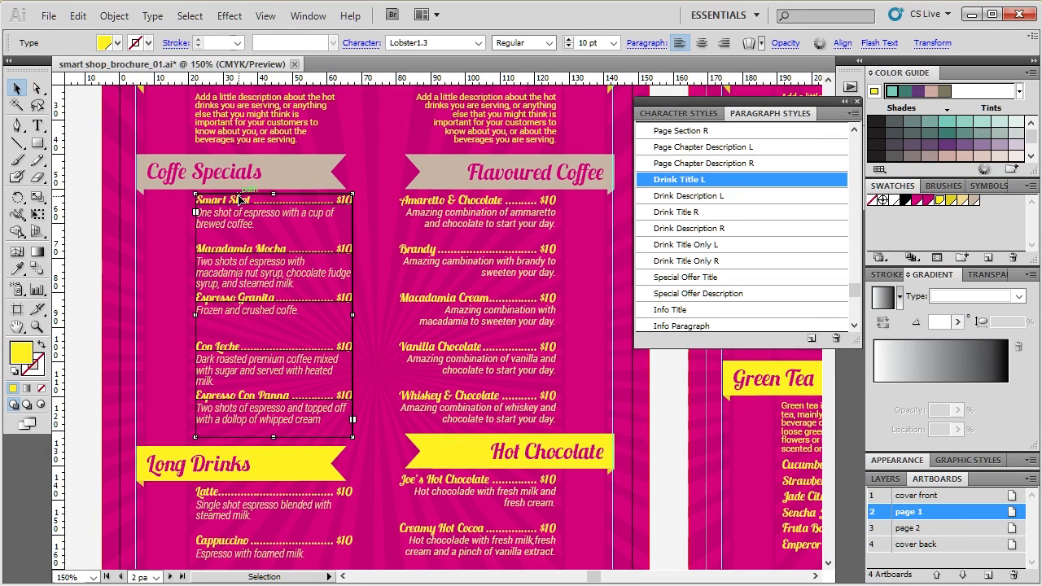
{"action": "scroll", "coordinate": [242, 202], "scroll_direction": "up", "scroll_amount": 2}
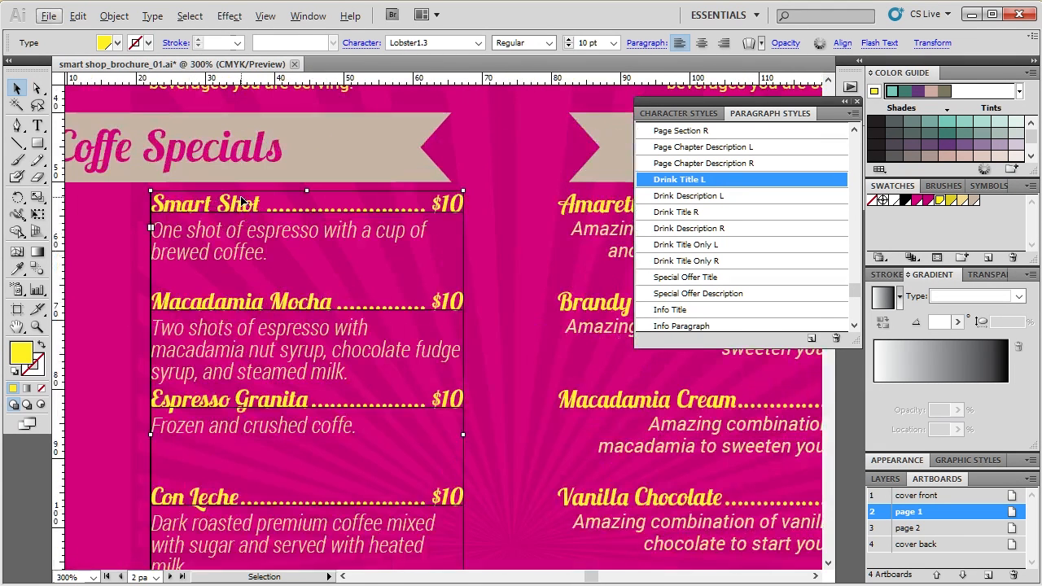
{"action": "key", "text": "t"}
{"action": "left_click", "coordinate": [244, 207]}
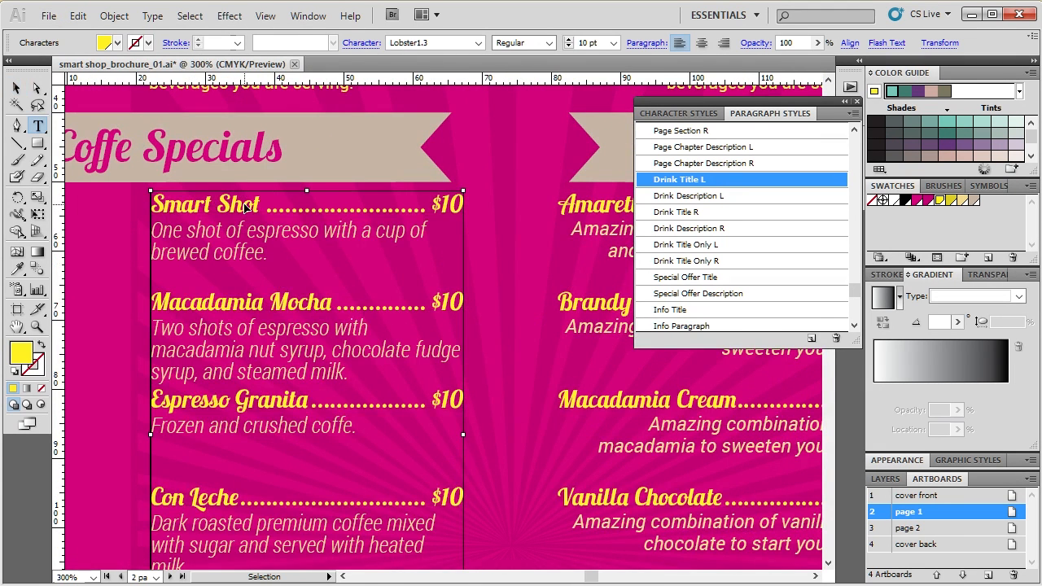
{"action": "key", "text": "ctrl+a"}
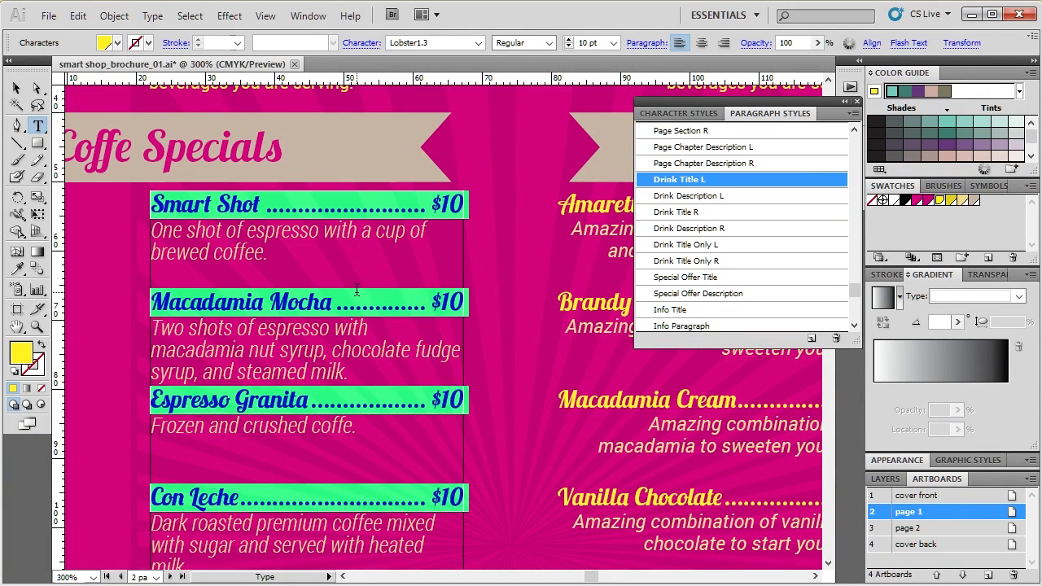
{"action": "type", "text": "Smar"}
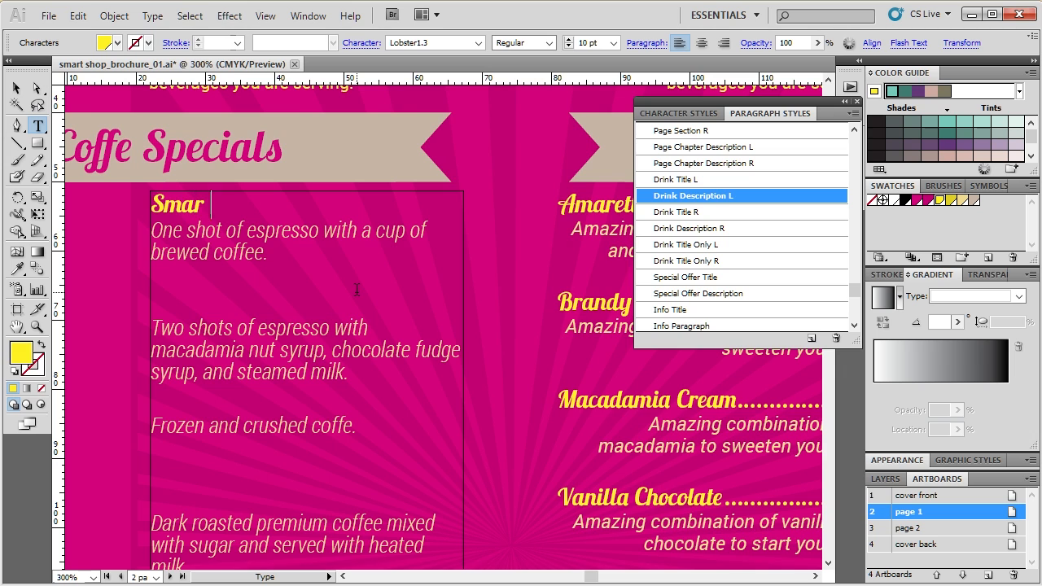
{"action": "type", "text": "t S"}
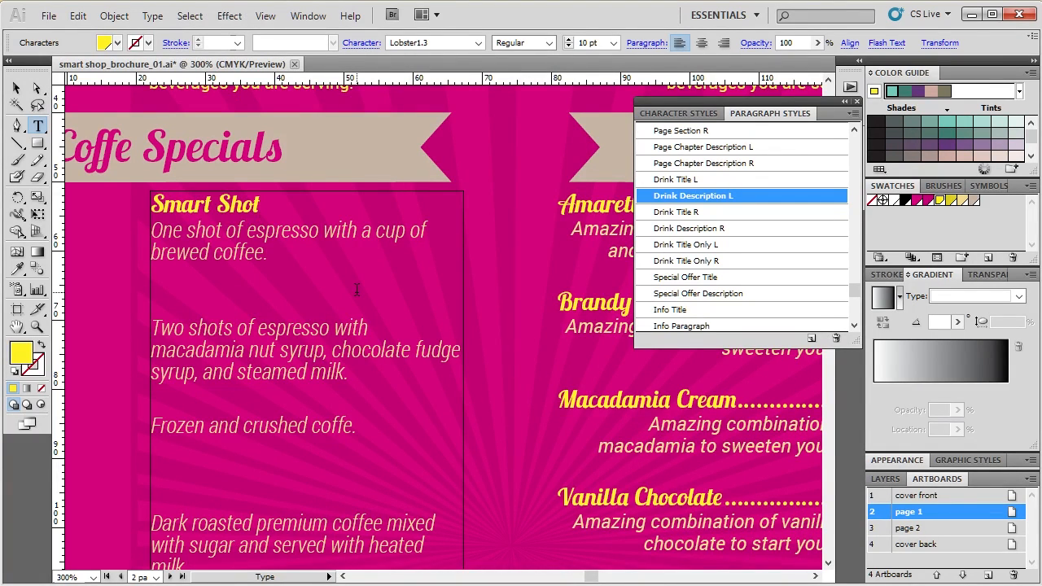
{"action": "type", "text": "hot"}
{"action": "key", "text": "Tab"}
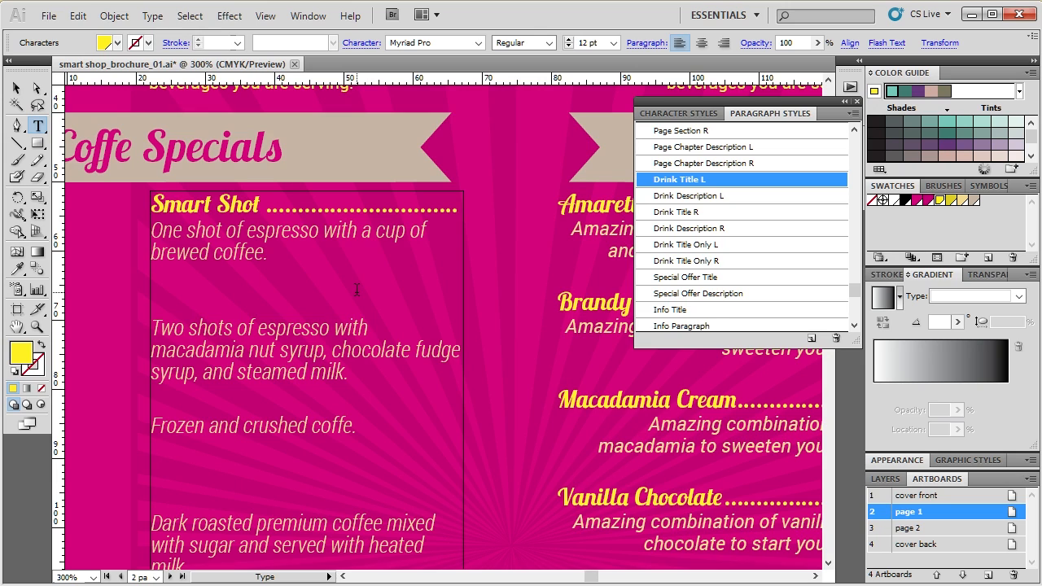
Enter the price $25 after the Smart Shot leader dots and finish editing the text
{"action": "type", "text": "25"}
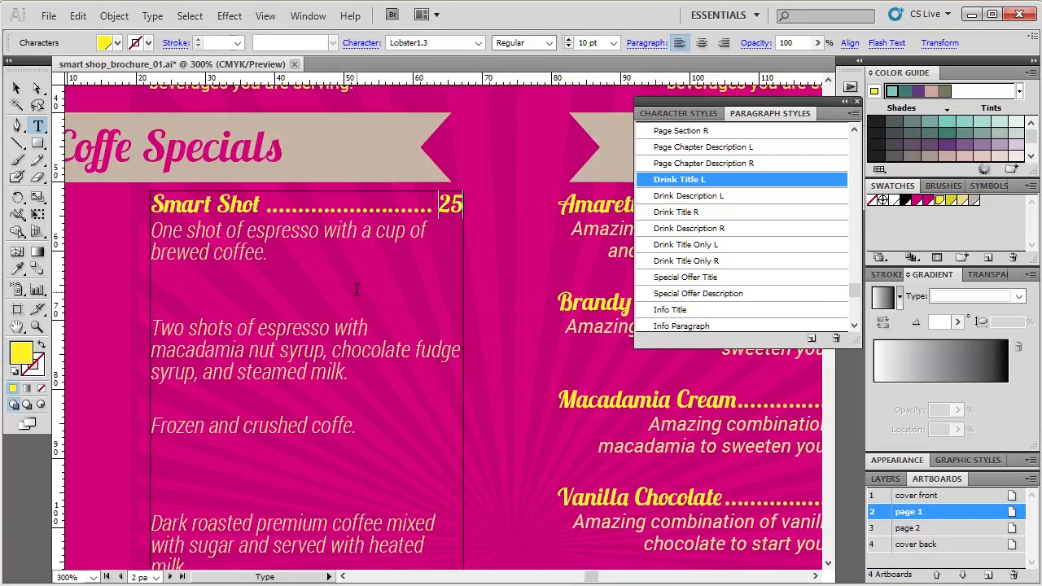
{"action": "key", "text": "Left"}
{"action": "key", "text": "Left"}
{"action": "type", "text": "$"}
{"action": "key", "text": "Down"}
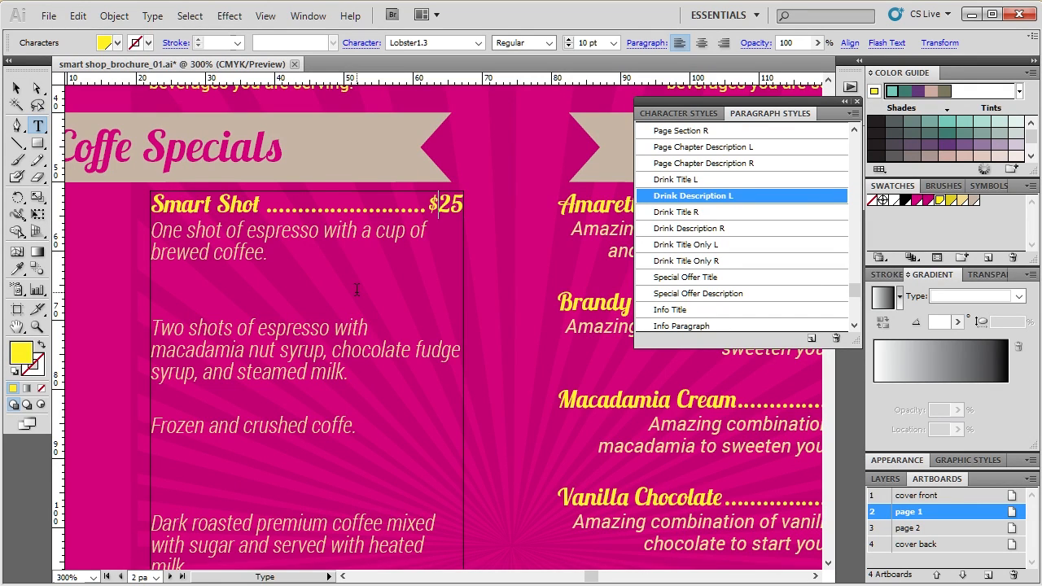
{"action": "key", "text": "Left"}
{"action": "key", "text": "Left"}
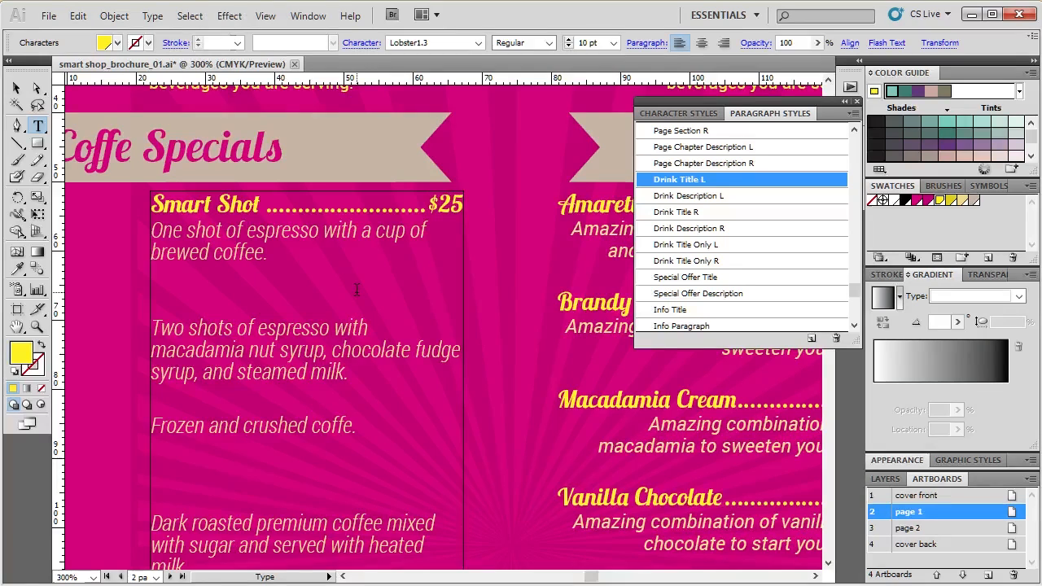
{"action": "left_click", "coordinate": [16, 87]}
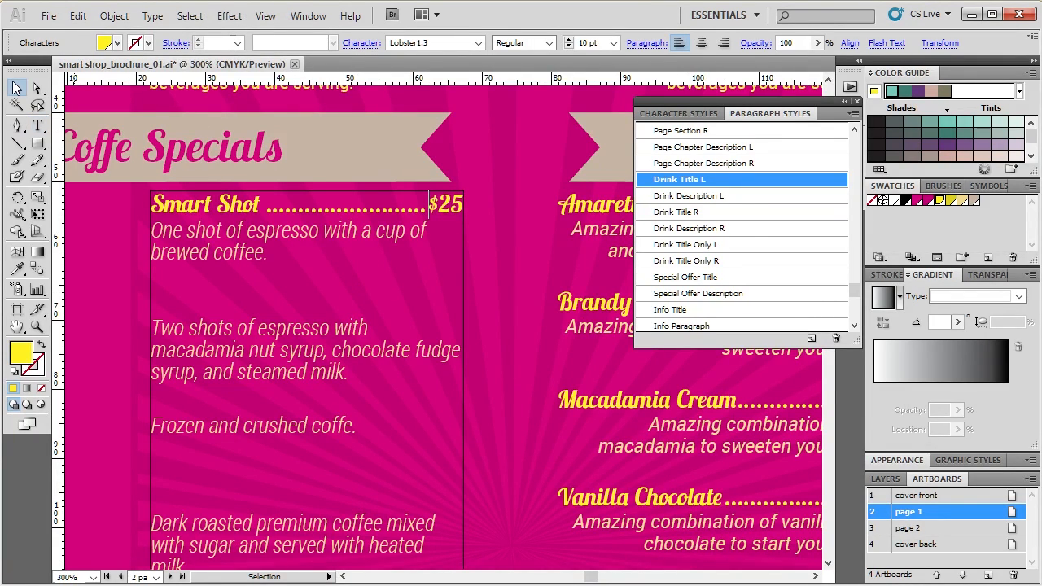
Change the leader of the right-aligned tab in the Drink Title L paragraph style to "x" and apply it
{"action": "double_click", "coordinate": [764, 180]}
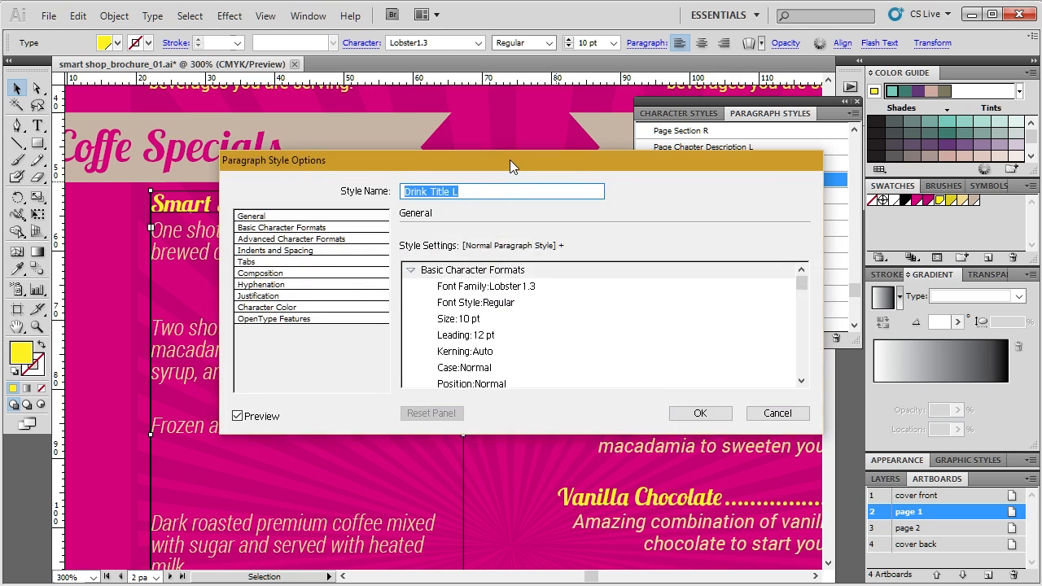
{"action": "left_click_drag", "start_coordinate": [517, 230], "coordinate": [713, 84]}
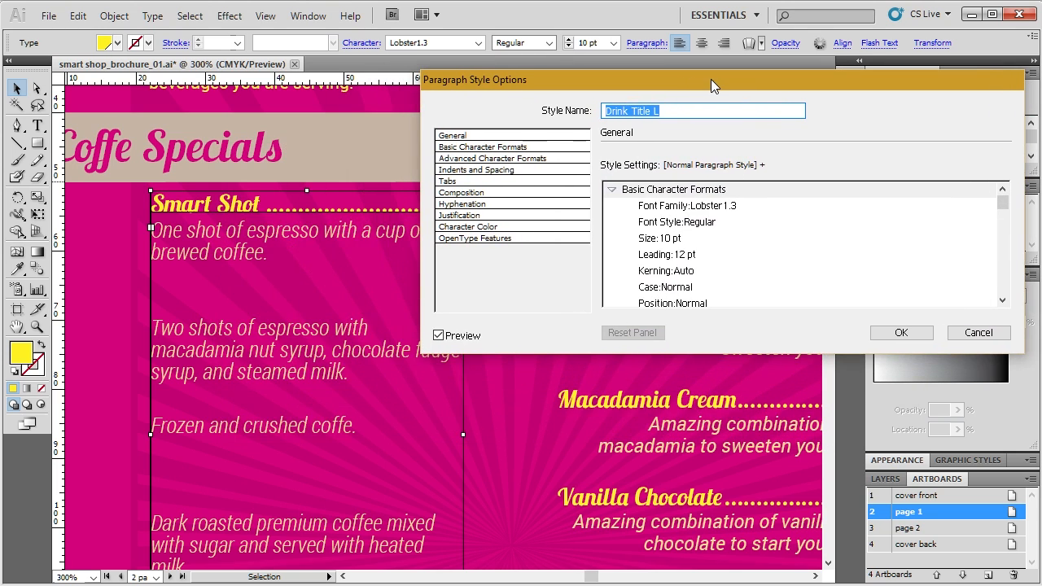
{"action": "left_click", "coordinate": [505, 181]}
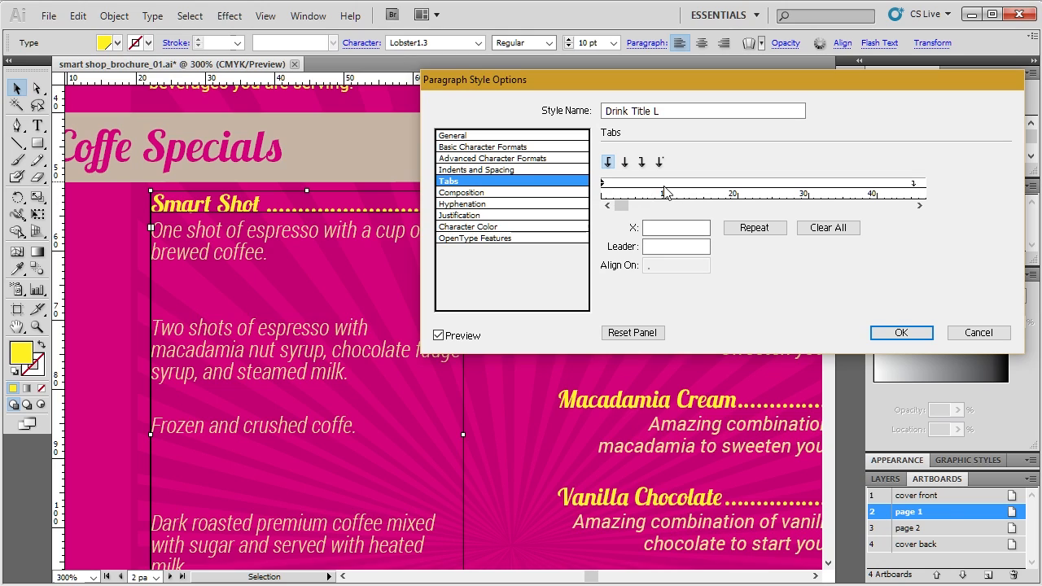
{"action": "left_click", "coordinate": [914, 184]}
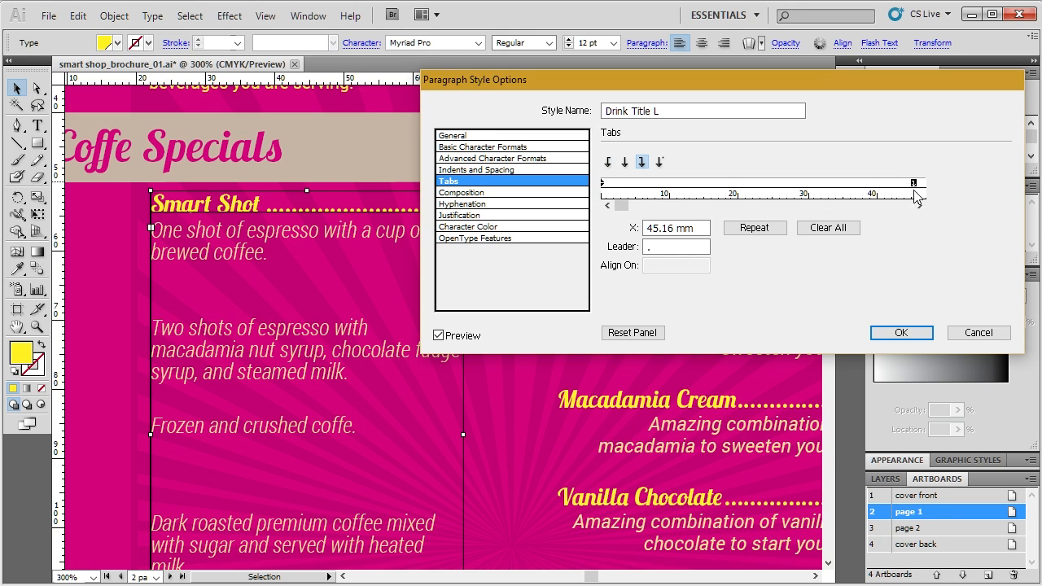
{"action": "left_click", "coordinate": [675, 246]}
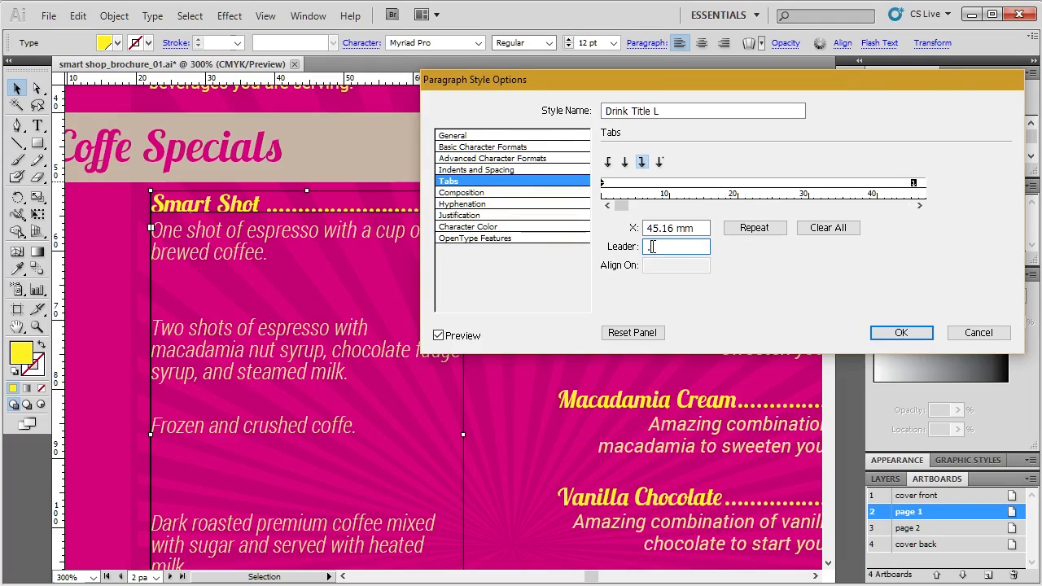
{"action": "left_click_drag", "start_coordinate": [656, 247], "coordinate": [637, 245]}
{"action": "left_click", "coordinate": [895, 332]}
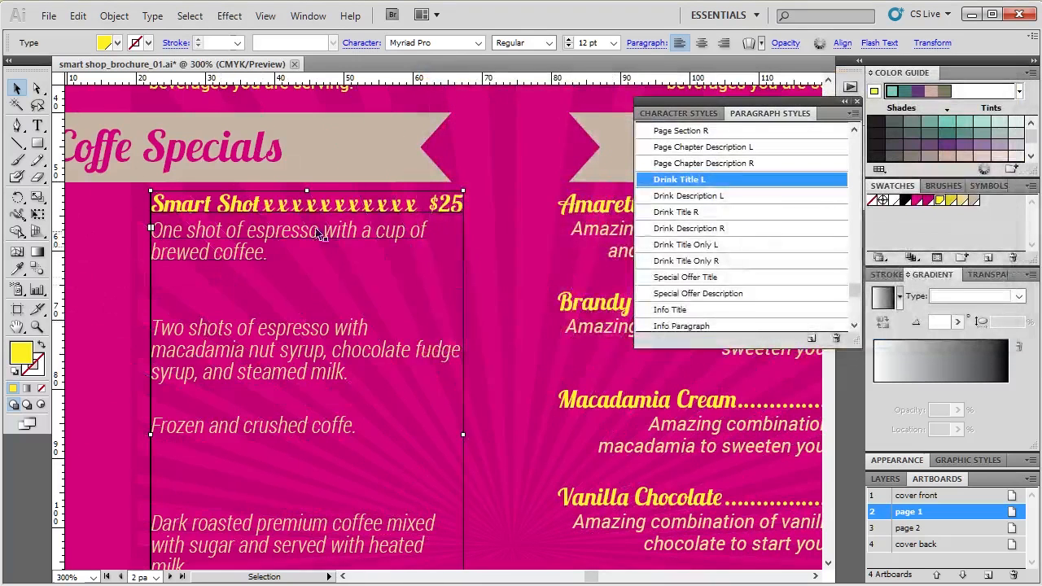
{"action": "left_click", "coordinate": [103, 265]}
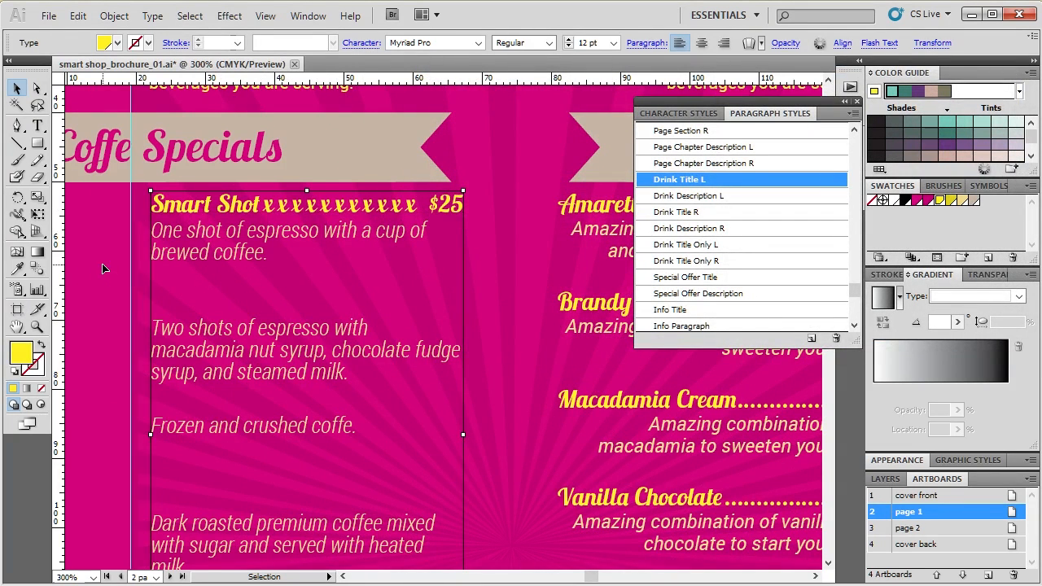
Set the tab leader of the Drink Title L paragraph style to a single dot and refresh the preview
{"action": "left_click", "coordinate": [370, 208]}
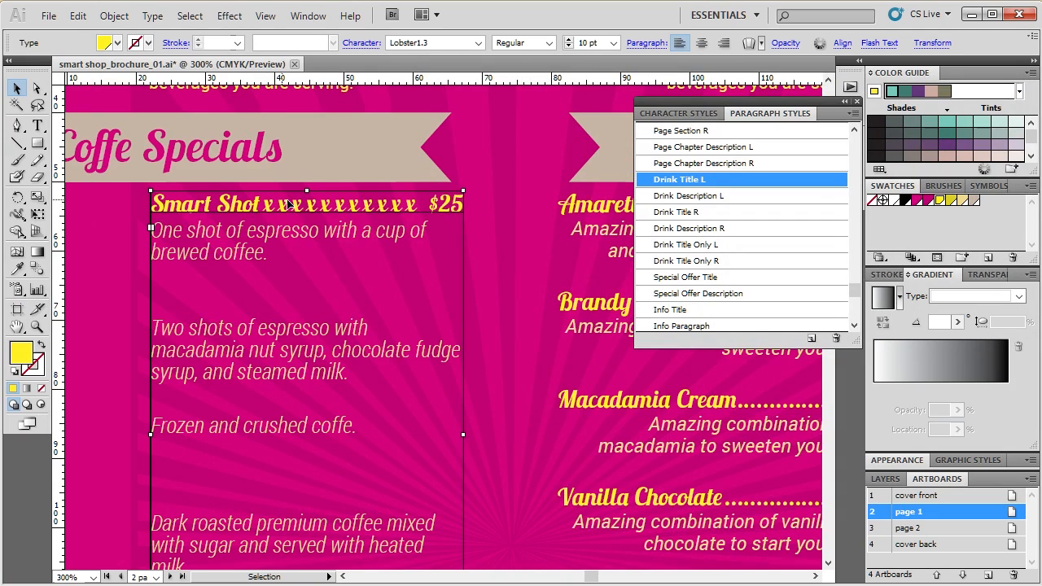
{"action": "double_click", "coordinate": [735, 180]}
{"action": "left_click_drag", "start_coordinate": [572, 156], "coordinate": [822, 109]}
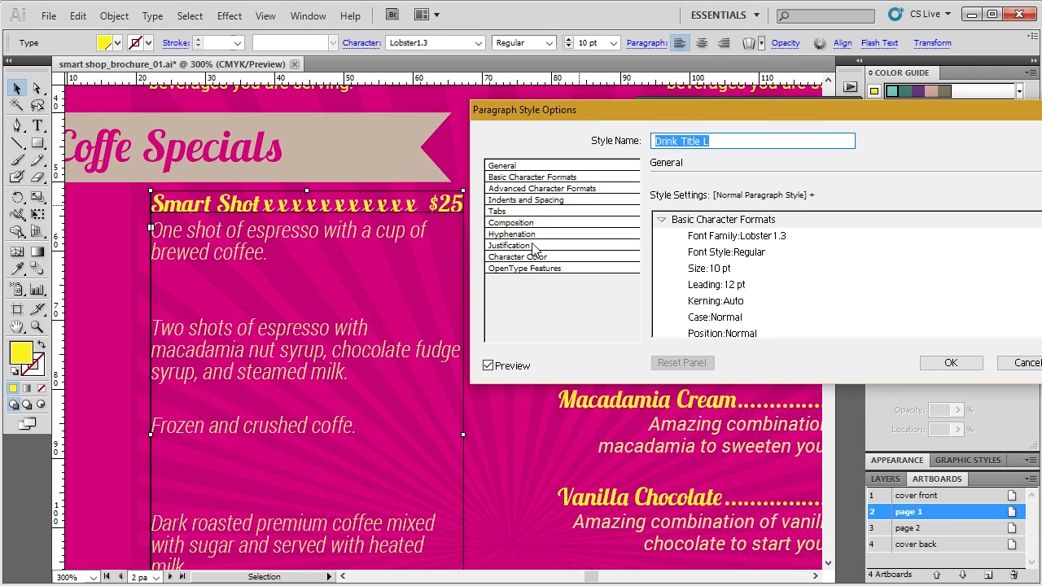
{"action": "left_click", "coordinate": [526, 211]}
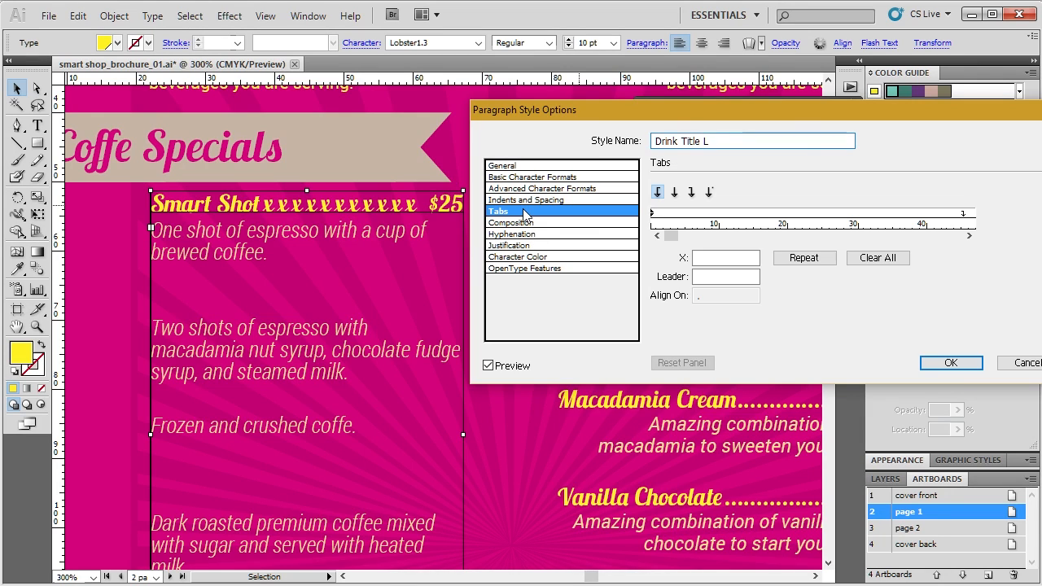
{"action": "left_click", "coordinate": [964, 215]}
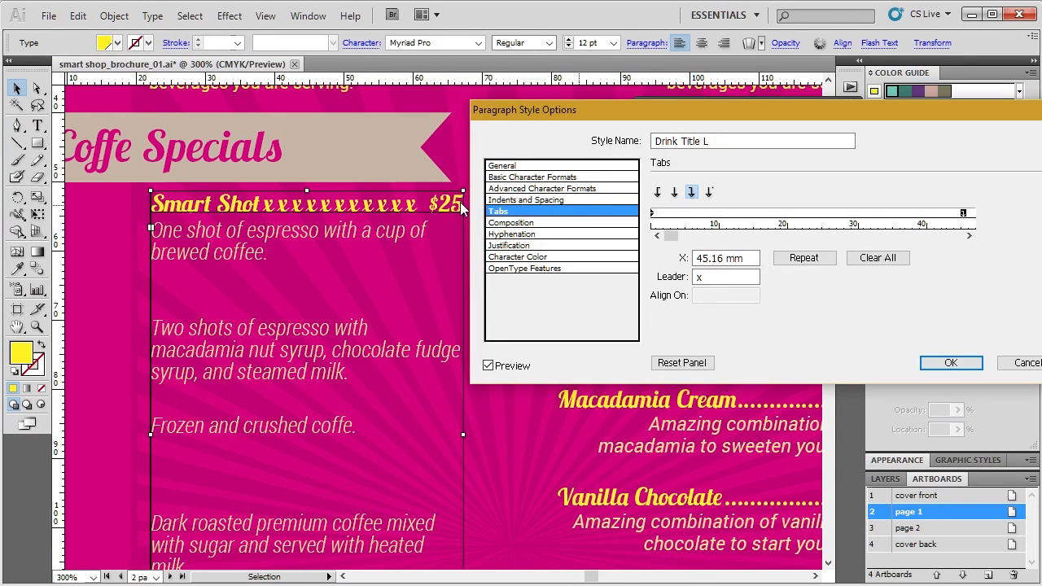
{"action": "left_click_drag", "start_coordinate": [715, 275], "coordinate": [687, 275]}
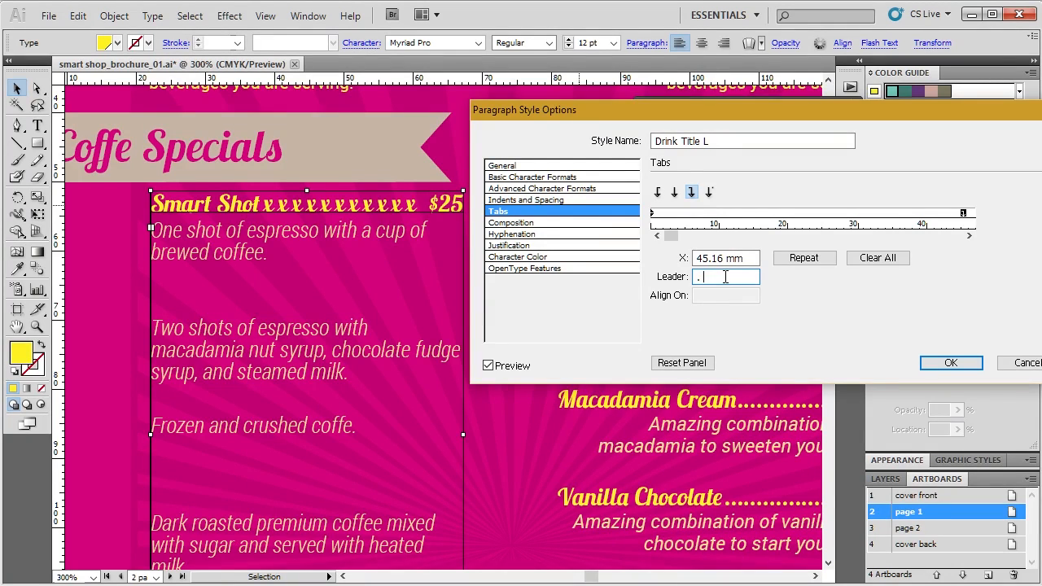
{"action": "left_click_drag", "start_coordinate": [698, 275], "coordinate": [716, 278]}
{"action": "type", "text": "."}
{"action": "left_click", "coordinate": [514, 367]}
{"action": "left_click", "coordinate": [514, 367]}
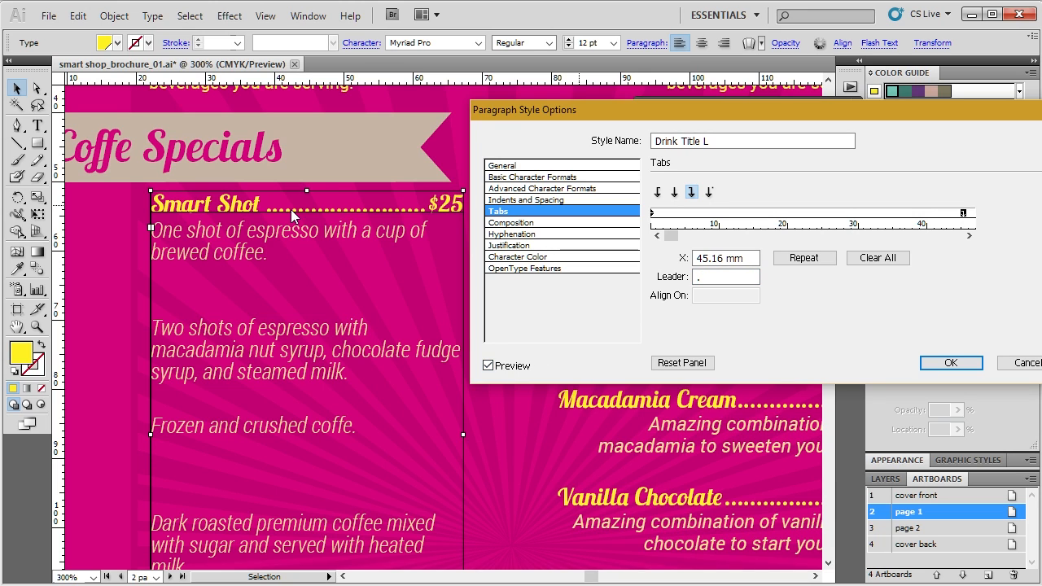
Add a space after the leader dot in the Drink Title L style, apply the change and deselect the text frame
{"action": "left_click", "coordinate": [725, 278]}
{"action": "left_click", "coordinate": [513, 366]}
{"action": "left_click", "coordinate": [513, 366]}
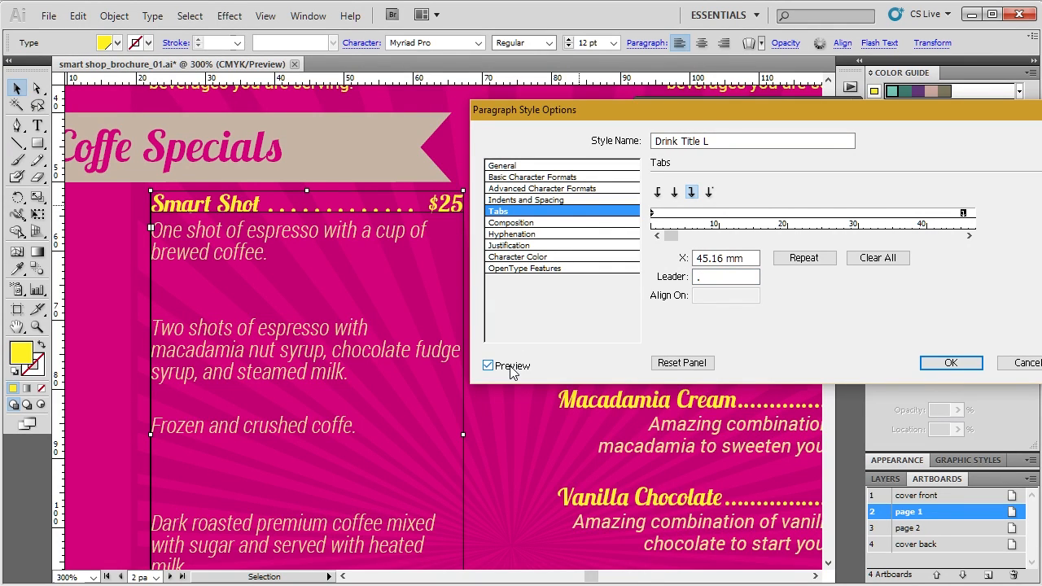
{"action": "left_click", "coordinate": [947, 365]}
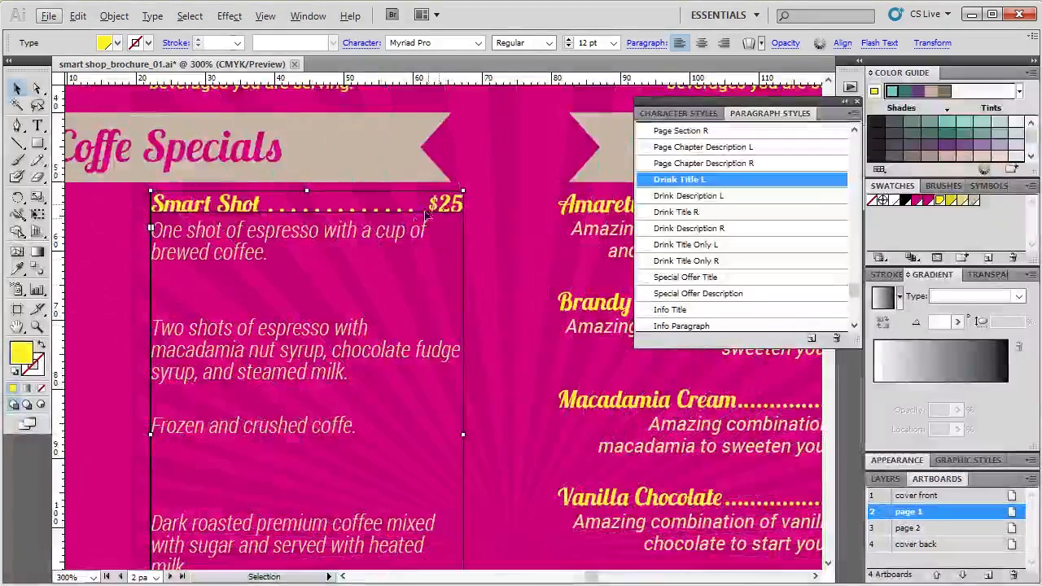
{"action": "key", "text": "ctrl+minus"}
{"action": "key", "text": "ctrl+minus"}
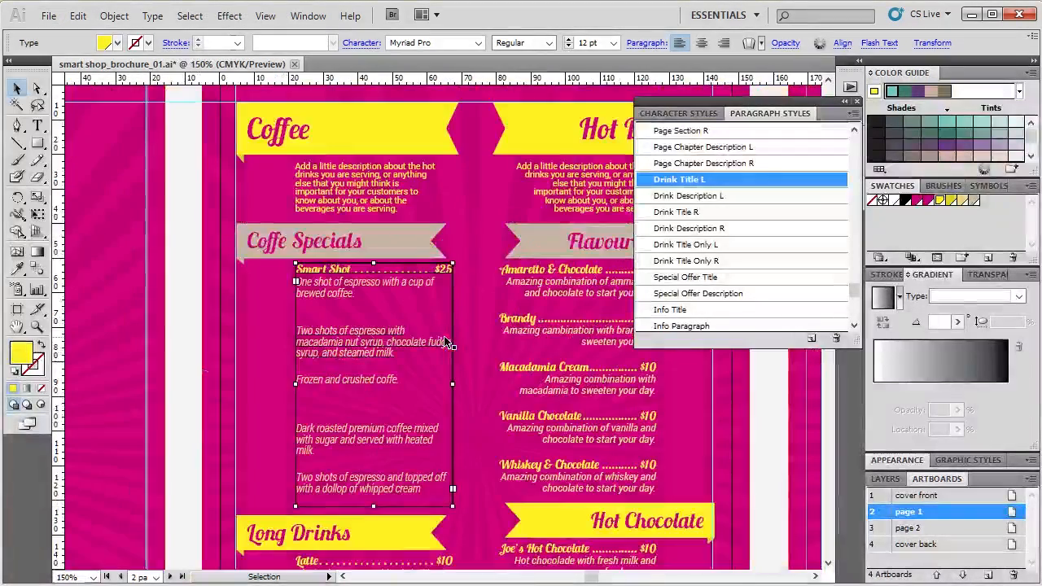
{"action": "left_click", "coordinate": [186, 284]}
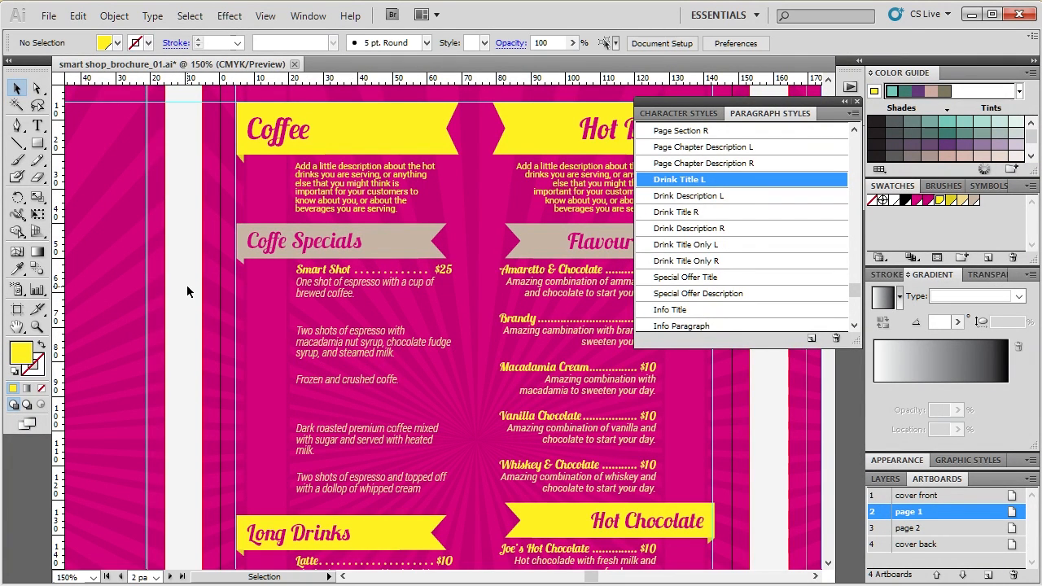
Enter the drink title "Shooting Range" above the macadamia espresso description, with a tab leader and the price $8
{"action": "left_click", "coordinate": [387, 269]}
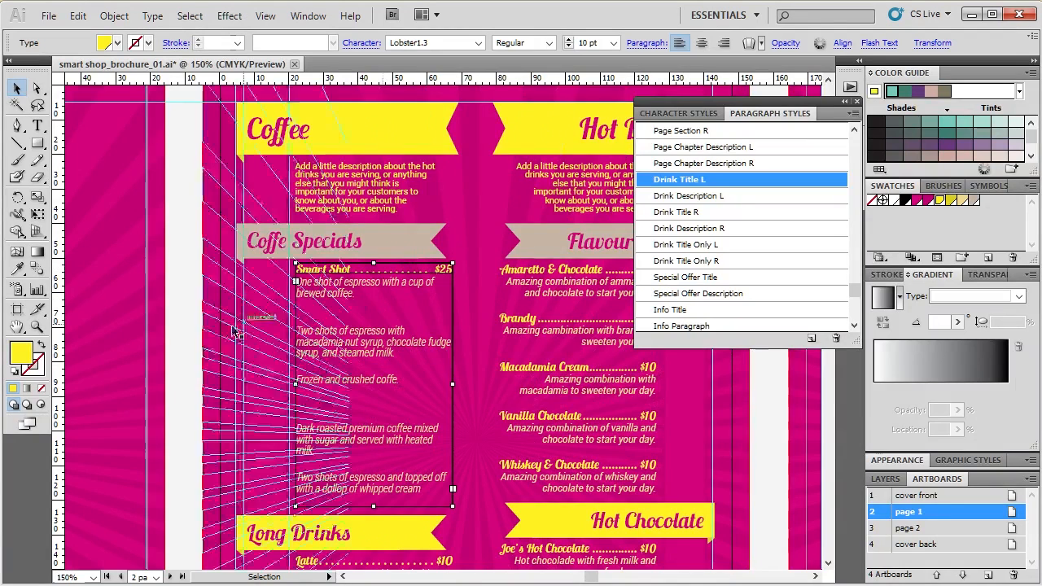
{"action": "left_click", "coordinate": [172, 322]}
{"action": "scroll", "coordinate": [351, 282], "scroll_direction": "up", "scroll_amount": 2}
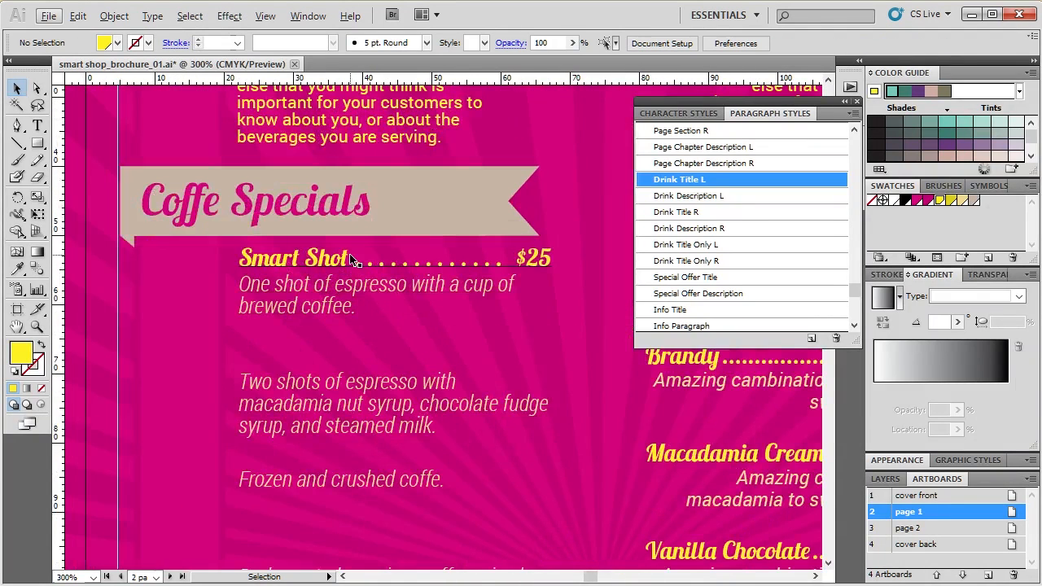
{"action": "left_click", "coordinate": [348, 258]}
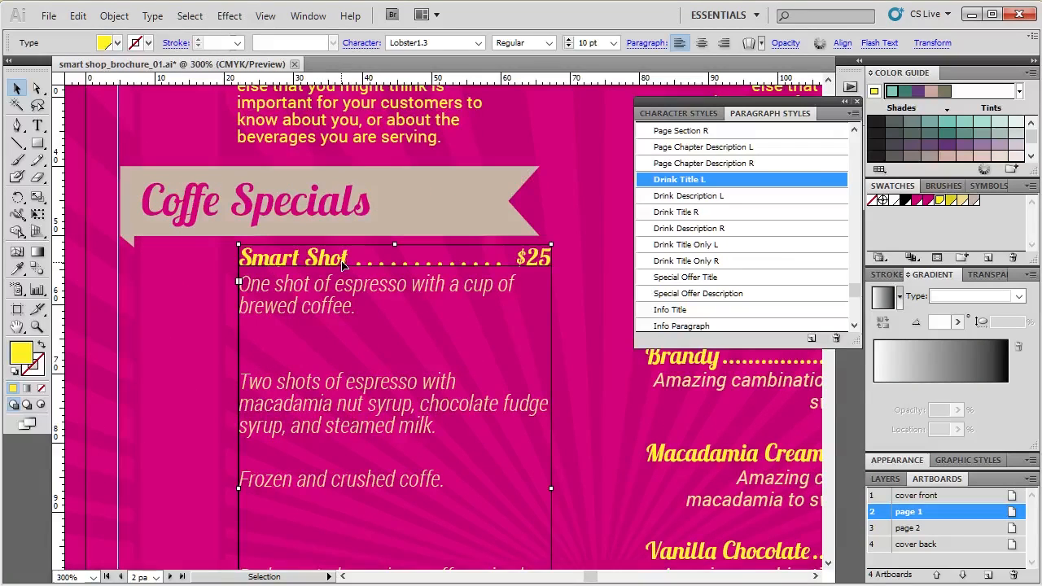
{"action": "double_click", "coordinate": [549, 261]}
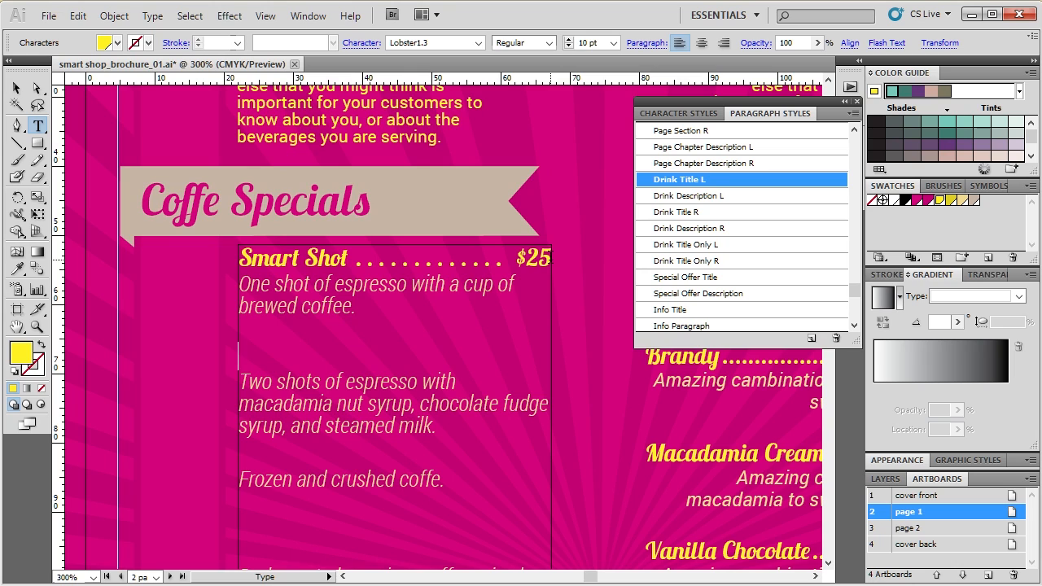
{"action": "type", "text": "Shooting"}
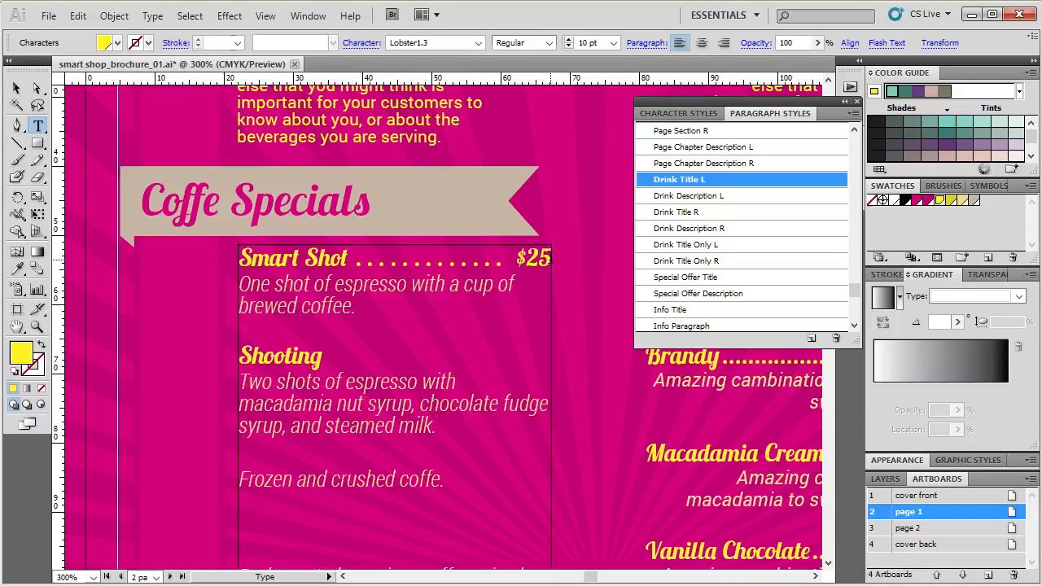
{"action": "type", "text": " Range. . . . . . . . . . . ."}
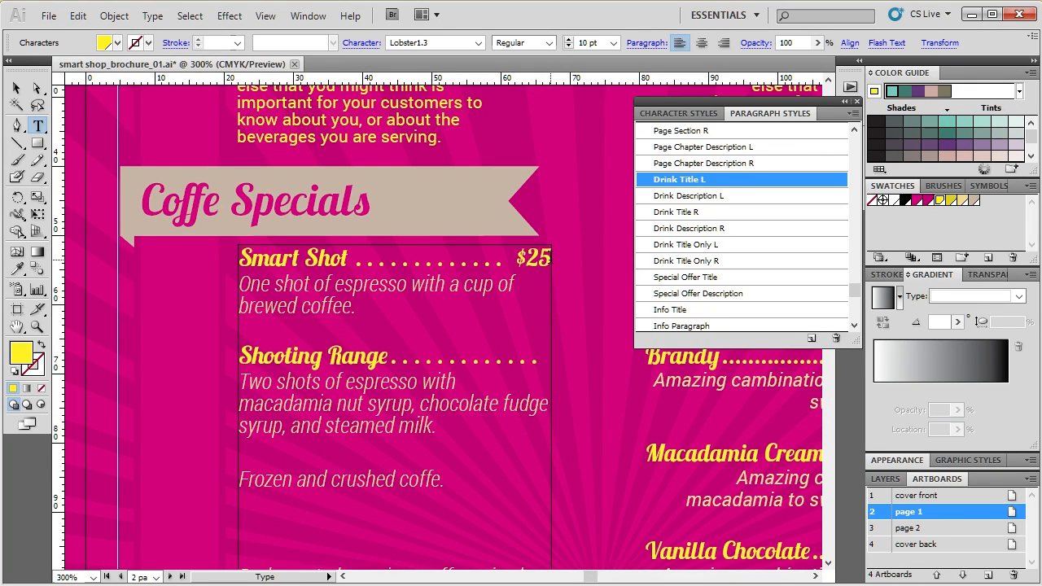
{"action": "type", "text": "$8"}
{"action": "left_click", "coordinate": [16, 87]}
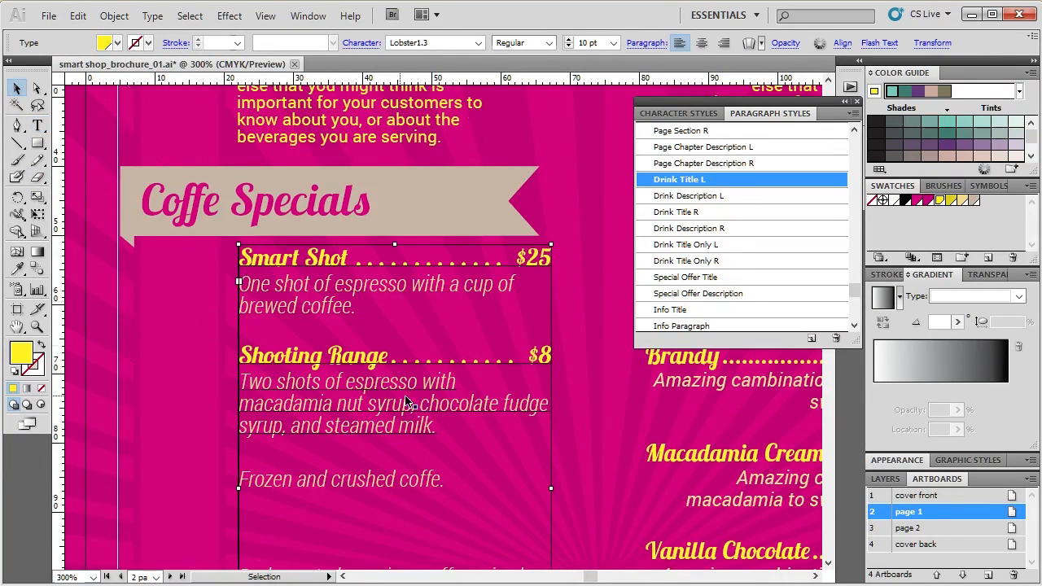
Look over the Coffe Specials drink titles and the surrounding brochure pages, checking the drink titles frame
{"action": "scroll", "coordinate": [407, 402], "scroll_direction": "down", "scroll_amount": 5}
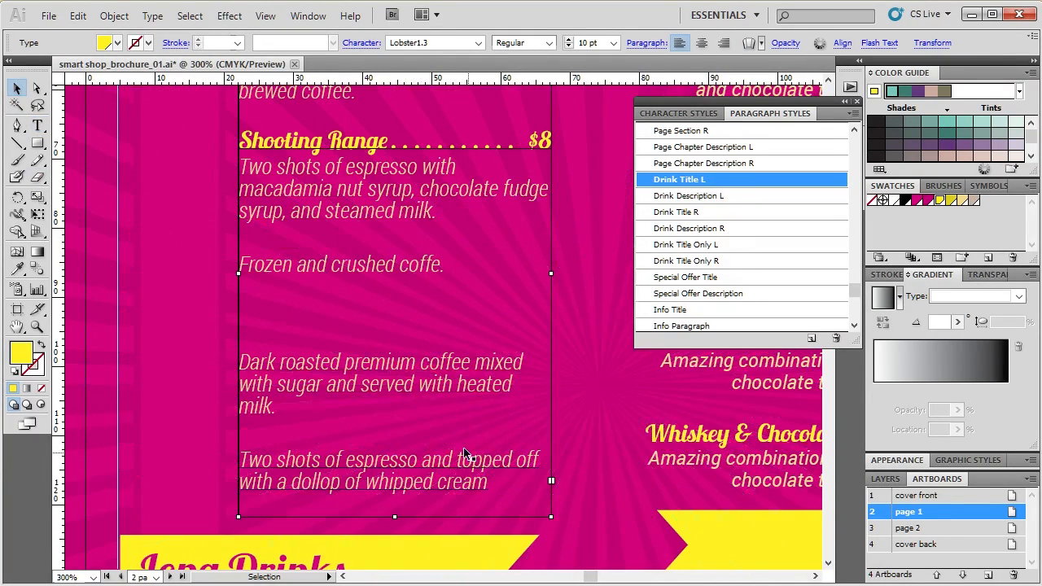
{"action": "scroll", "coordinate": [464, 454], "scroll_direction": "down", "scroll_amount": 3}
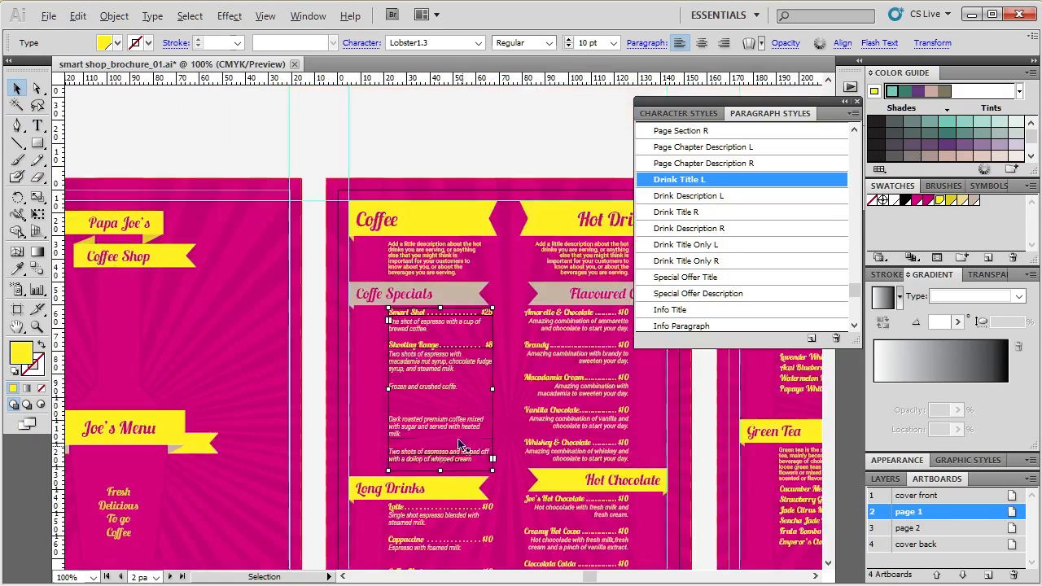
{"action": "left_click", "coordinate": [317, 144]}
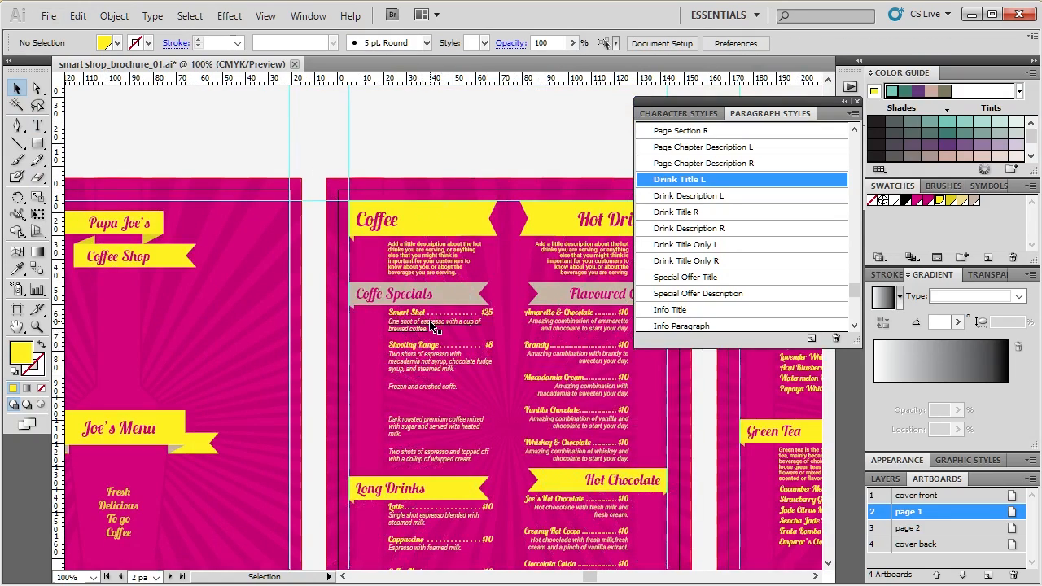
{"action": "scroll", "coordinate": [455, 112], "scroll_direction": "down", "scroll_amount": 2}
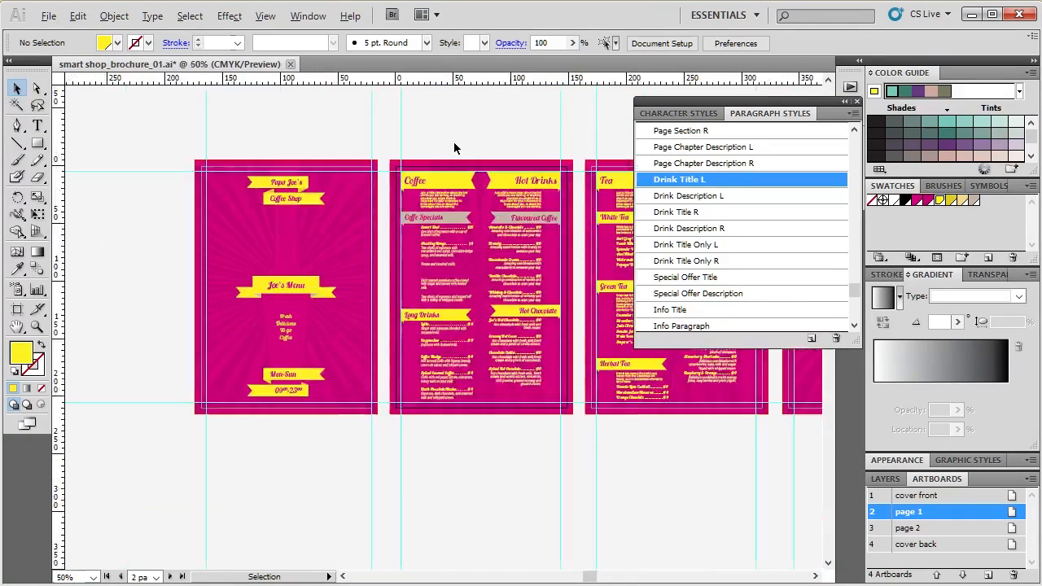
{"action": "scroll", "coordinate": [572, 121], "scroll_direction": "up", "scroll_amount": 3}
{"action": "scroll", "coordinate": [358, 179], "scroll_direction": "down", "scroll_amount": 3}
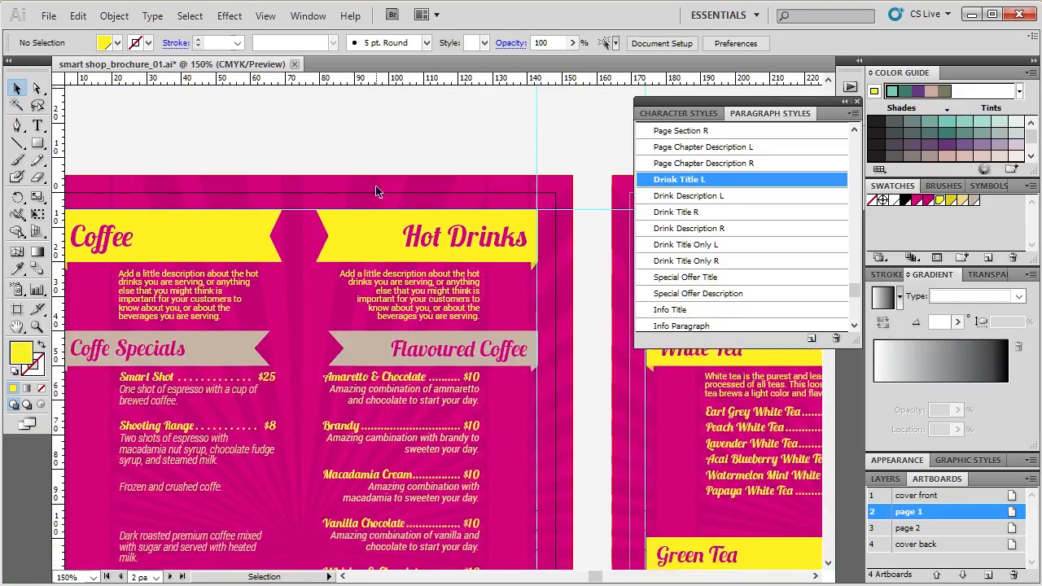
{"action": "left_click", "coordinate": [216, 359]}
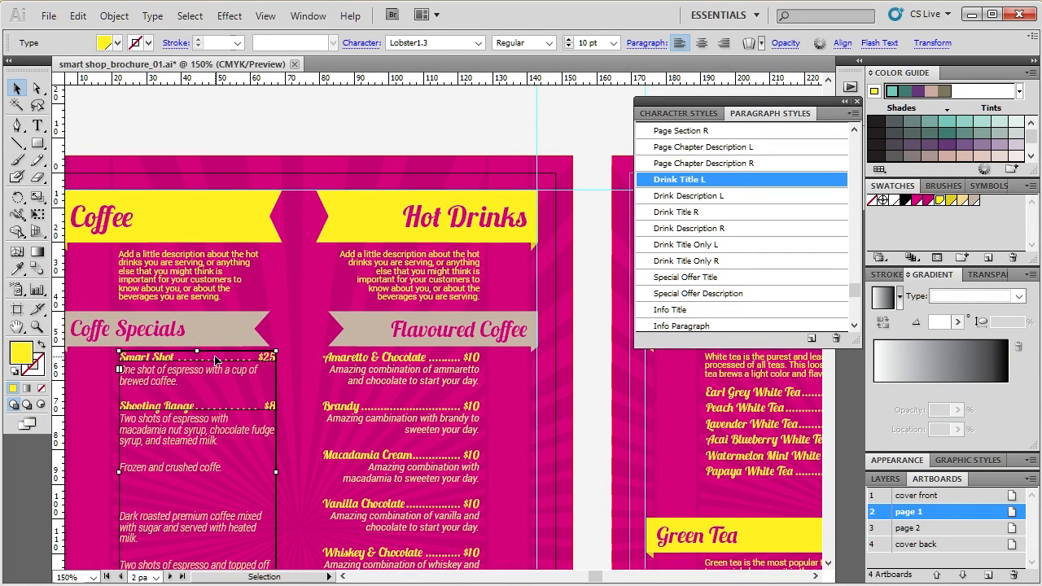
{"action": "left_click", "coordinate": [344, 106]}
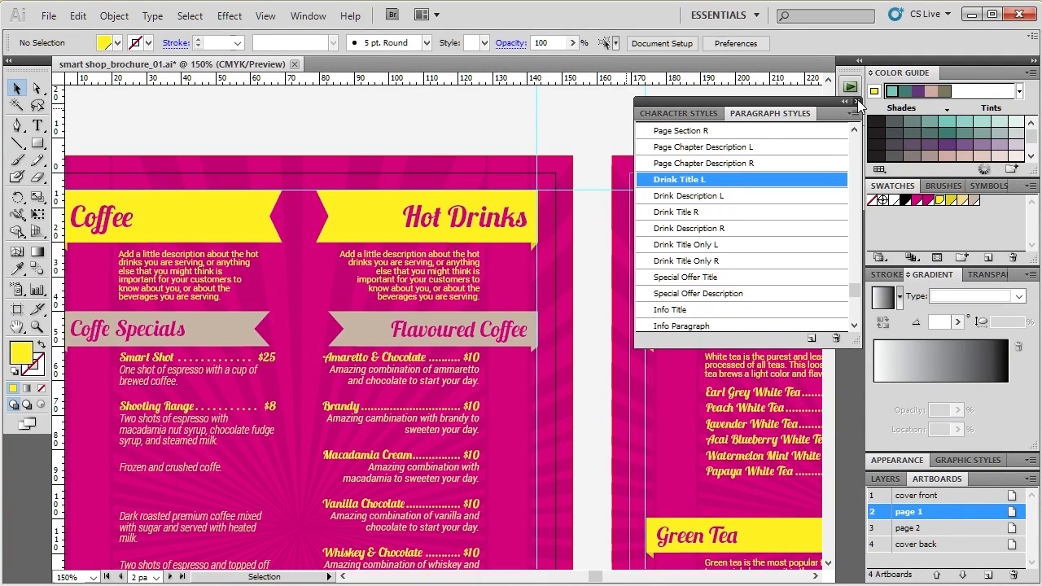
Close the floating paragraph styles and check the units and bleed values in the document setup
{"action": "left_click", "coordinate": [857, 102]}
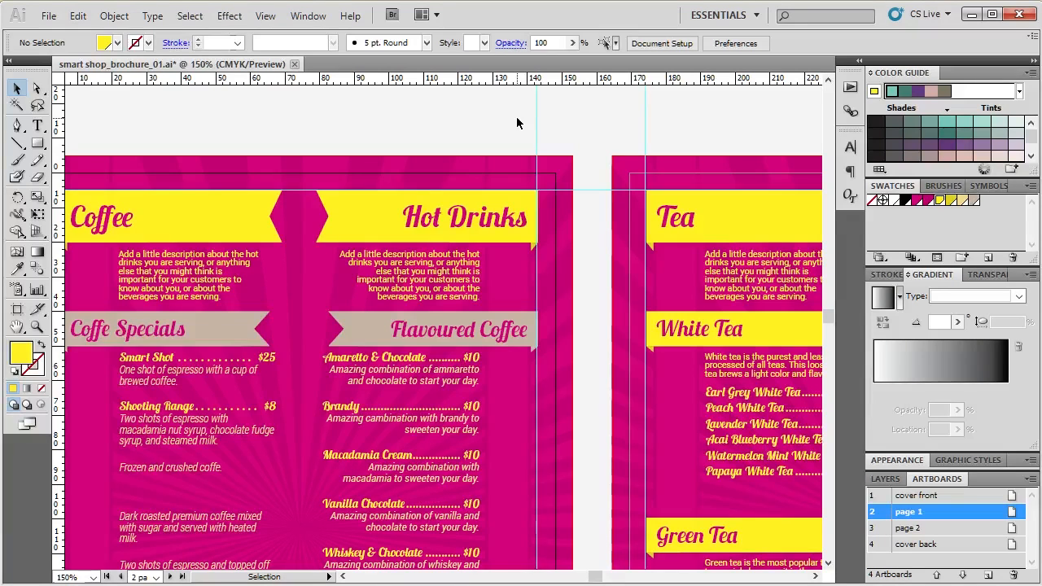
{"action": "left_click", "coordinate": [661, 43]}
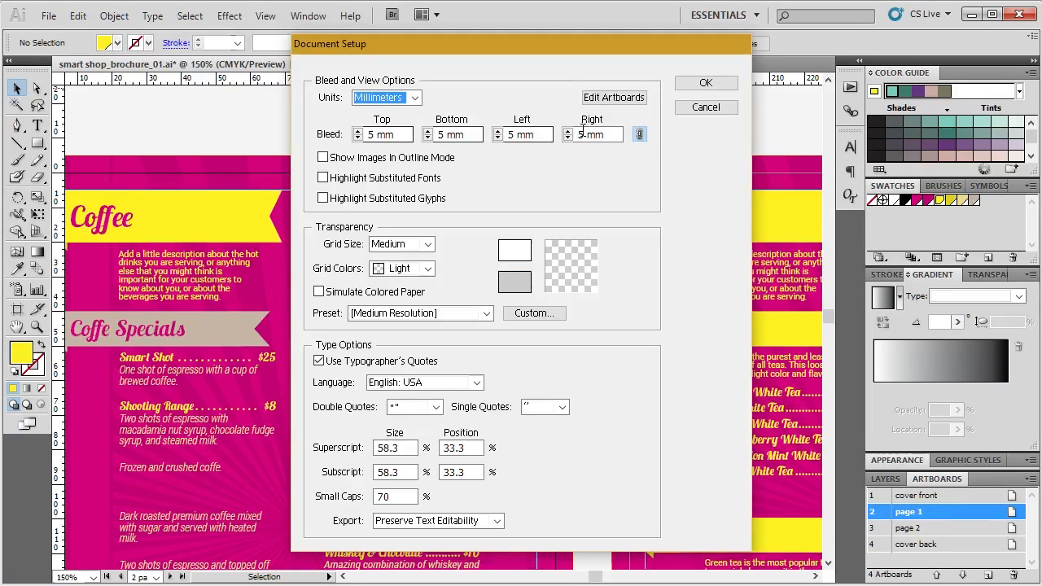
{"action": "left_click", "coordinate": [707, 85]}
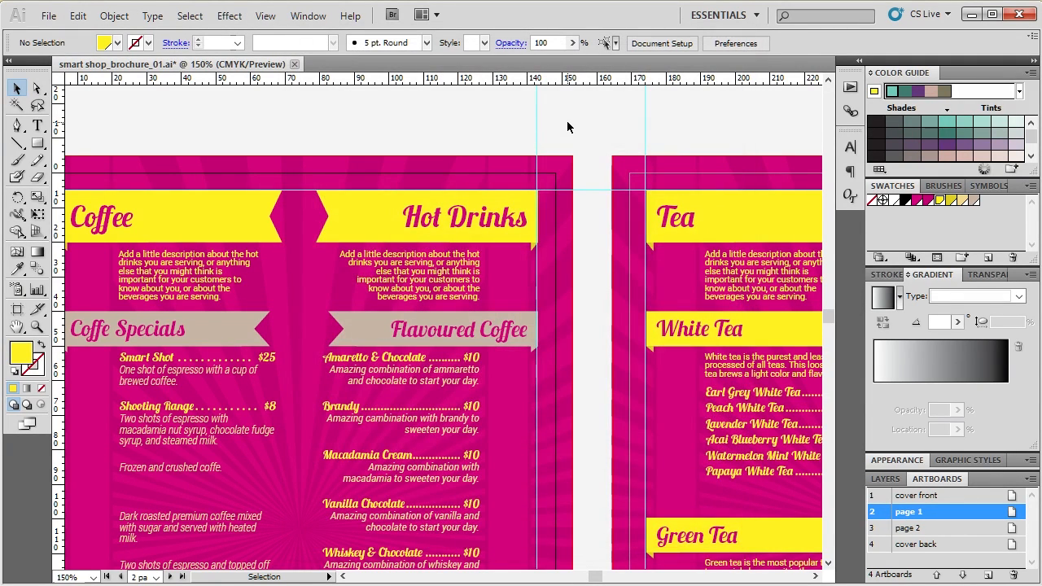
{"action": "left_click", "coordinate": [651, 45]}
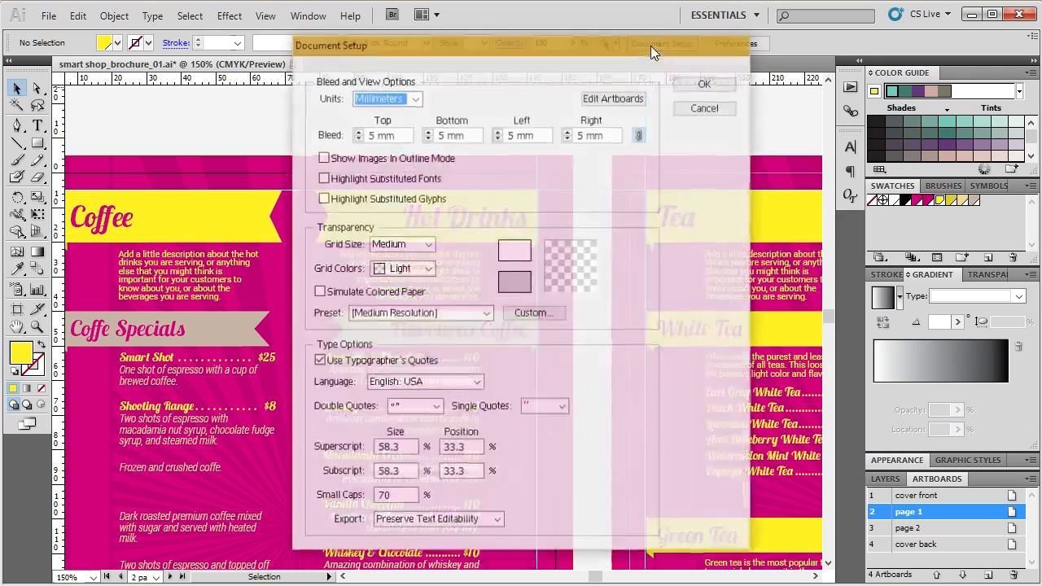
{"action": "left_click", "coordinate": [705, 84]}
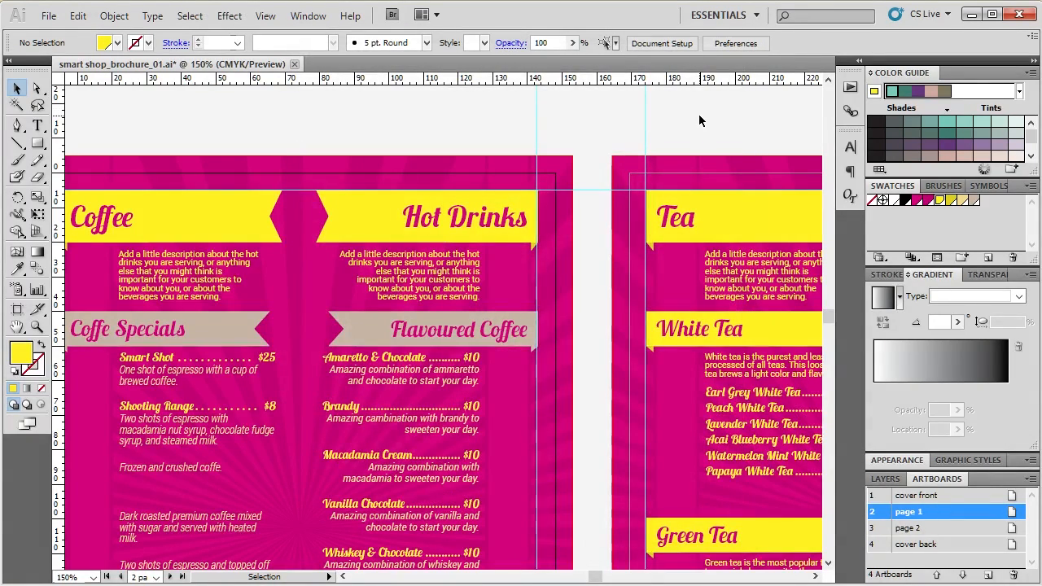
Save the brochure under the new name smart shop_brochure_01_TUTORIAL as an Illustrator CS5 file with PDF compatibility and compression
{"action": "scroll", "coordinate": [578, 124], "scroll_direction": "down", "scroll_amount": 2}
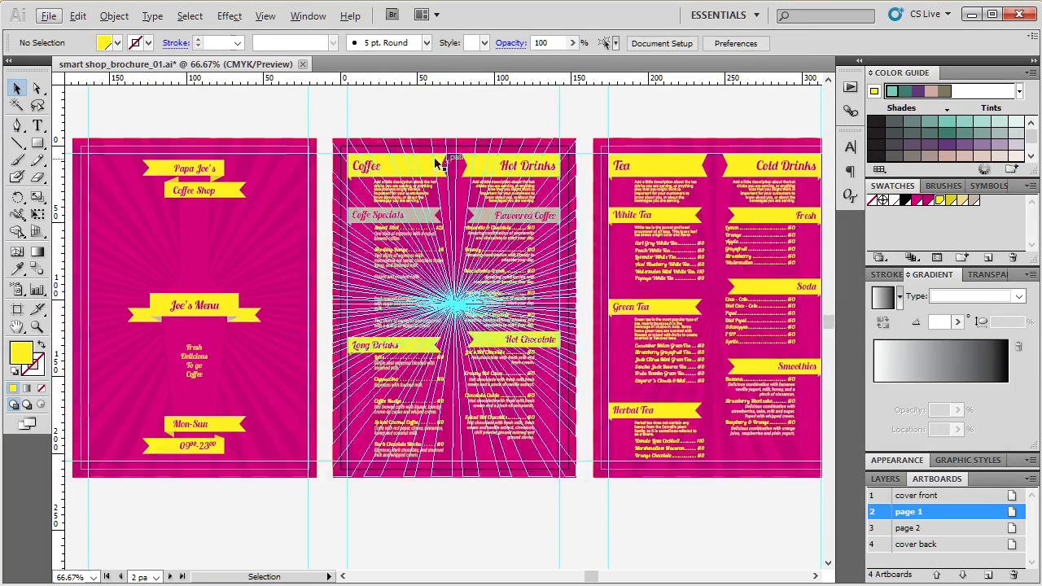
{"action": "left_click", "coordinate": [187, 12]}
{"action": "left_click", "coordinate": [187, 12]}
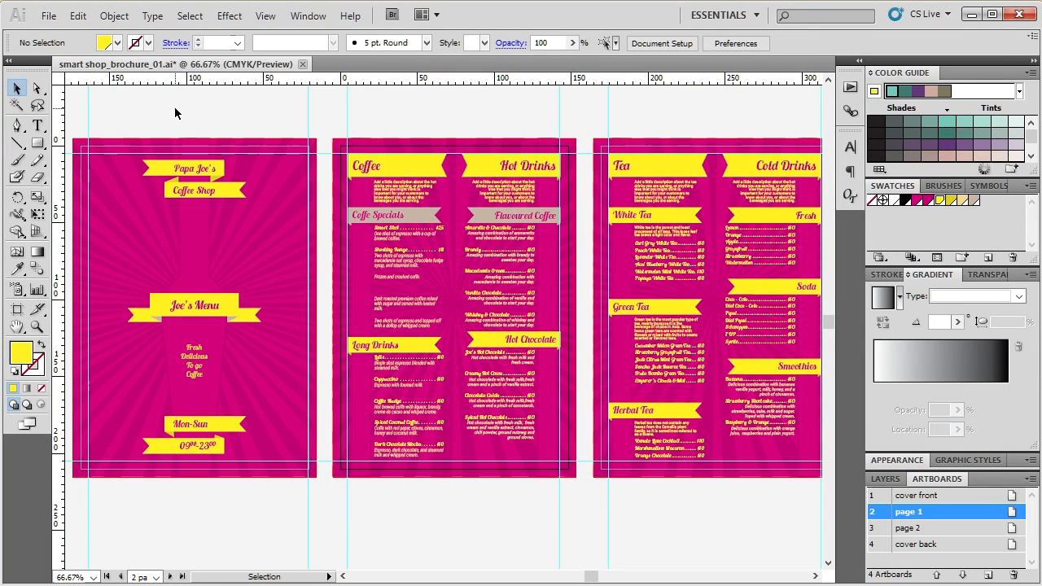
{"action": "left_click", "coordinate": [49, 16]}
{"action": "left_click", "coordinate": [99, 200]}
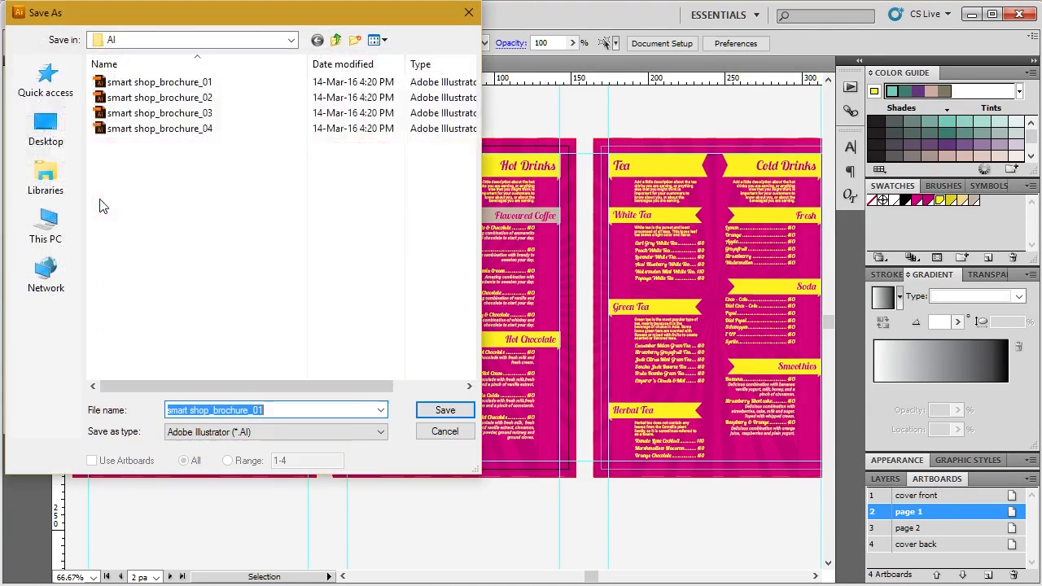
{"action": "left_click", "coordinate": [280, 412]}
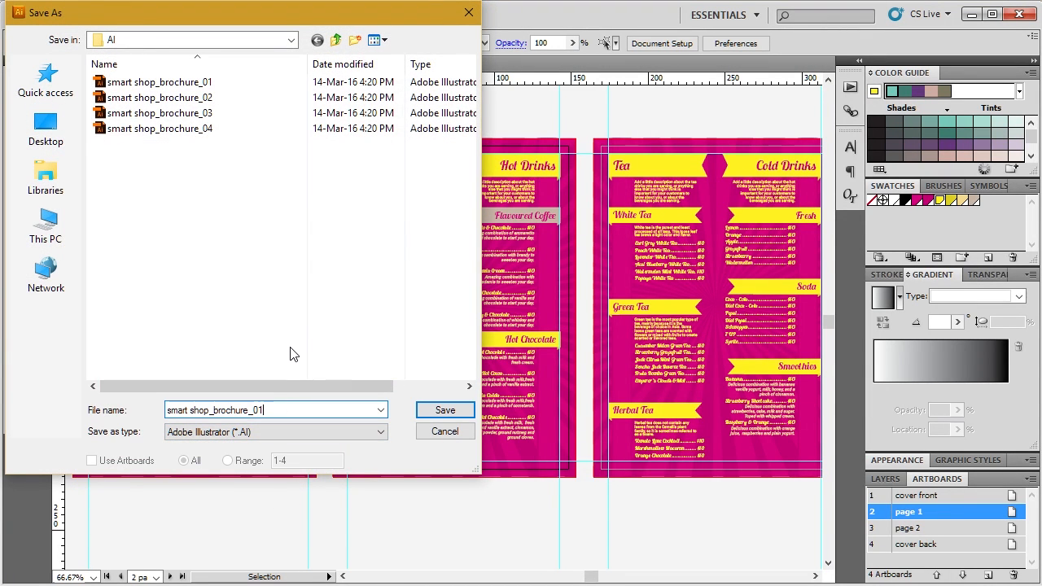
{"action": "type", "text": "_TUTORIAL"}
{"action": "key", "text": "Return"}
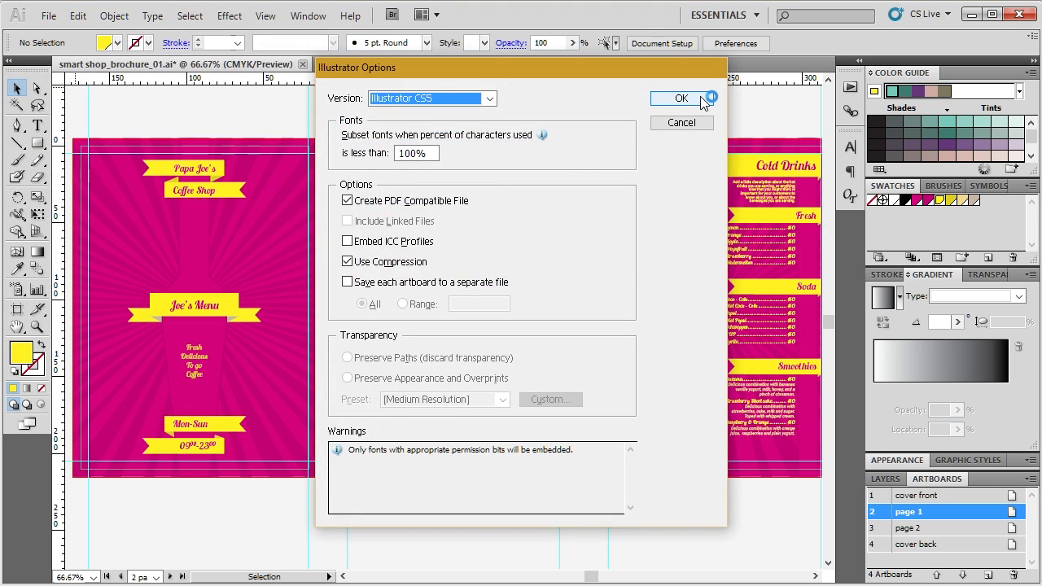
{"action": "left_click", "coordinate": [705, 101]}
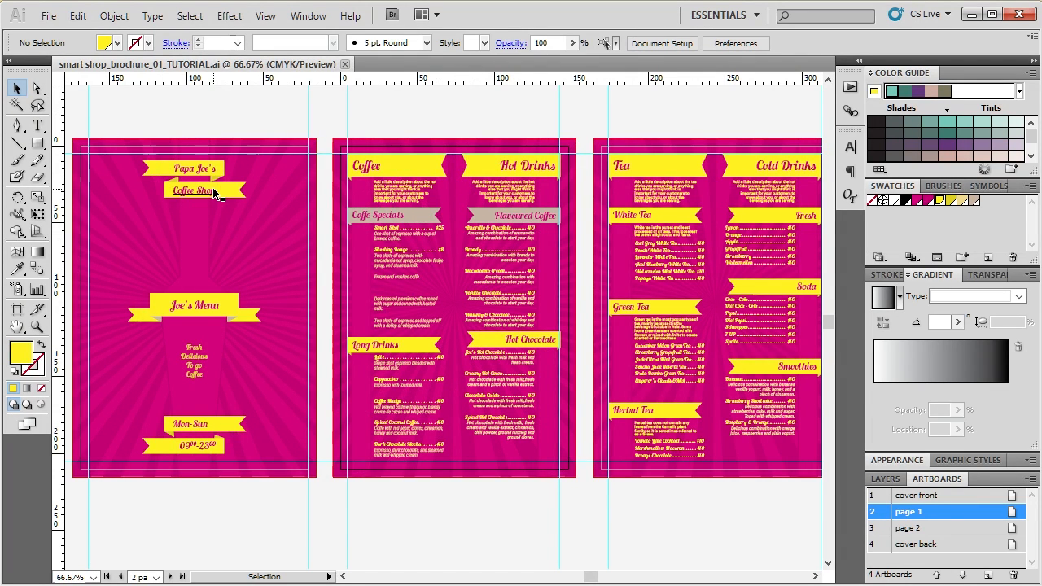
Select all text objects in the brochure, convert them to outlines and deselect them
{"action": "left_click", "coordinate": [190, 16]}
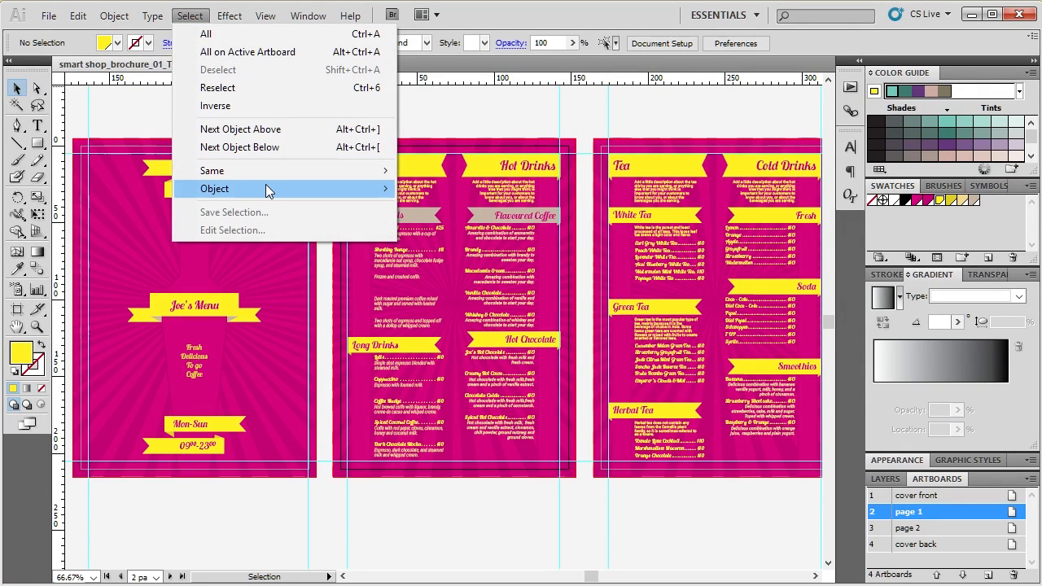
{"action": "mouse_move", "coordinate": [268, 191]}
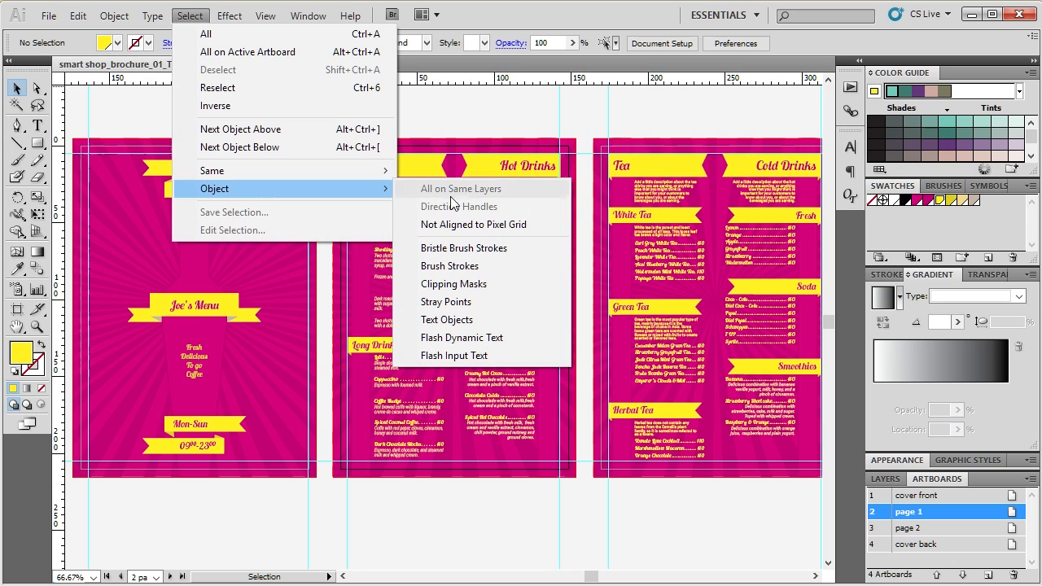
{"action": "left_click", "coordinate": [446, 320]}
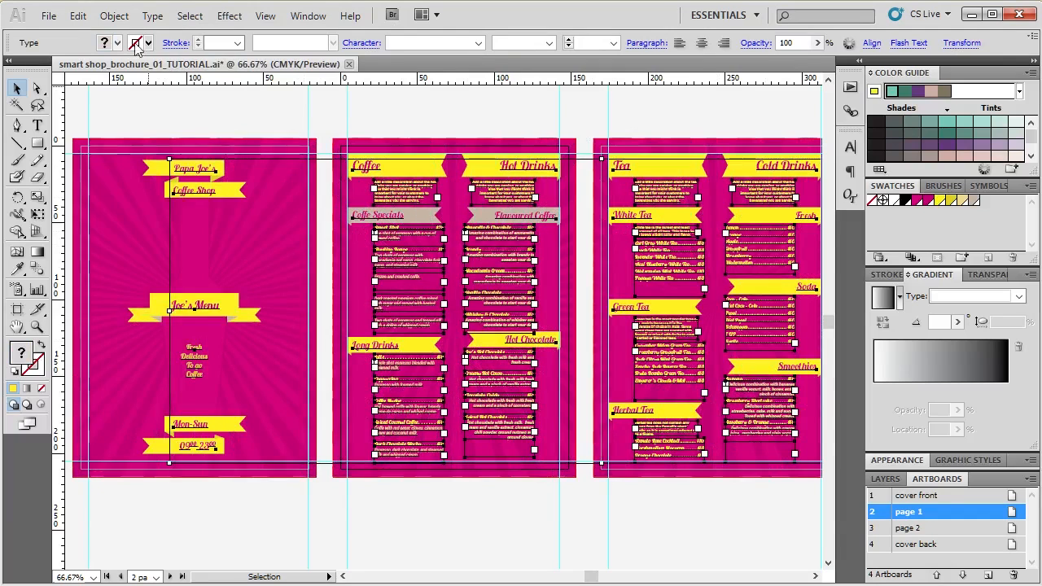
{"action": "left_click", "coordinate": [152, 20]}
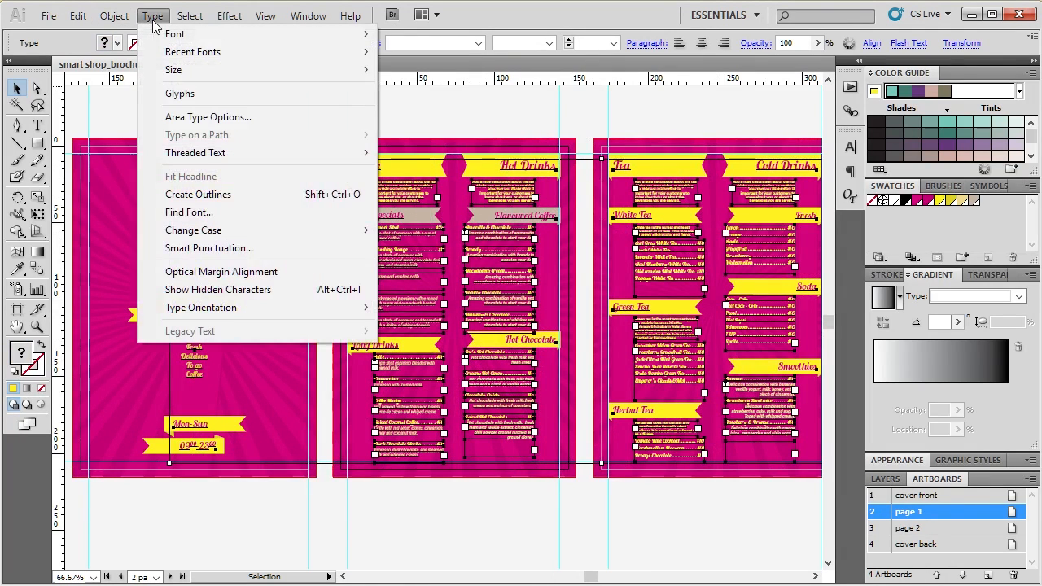
{"action": "left_click", "coordinate": [202, 195]}
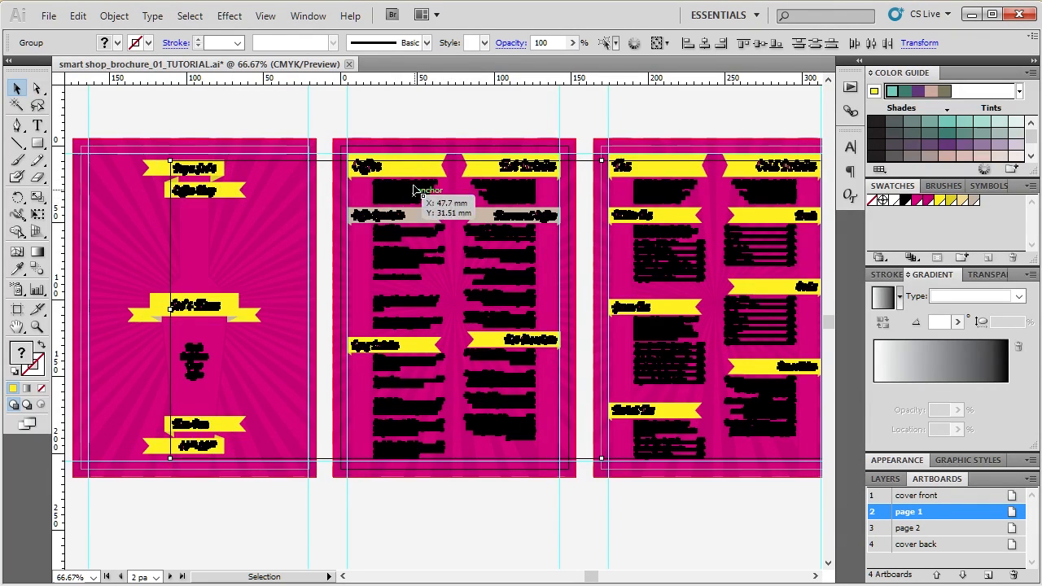
{"action": "left_click", "coordinate": [406, 123]}
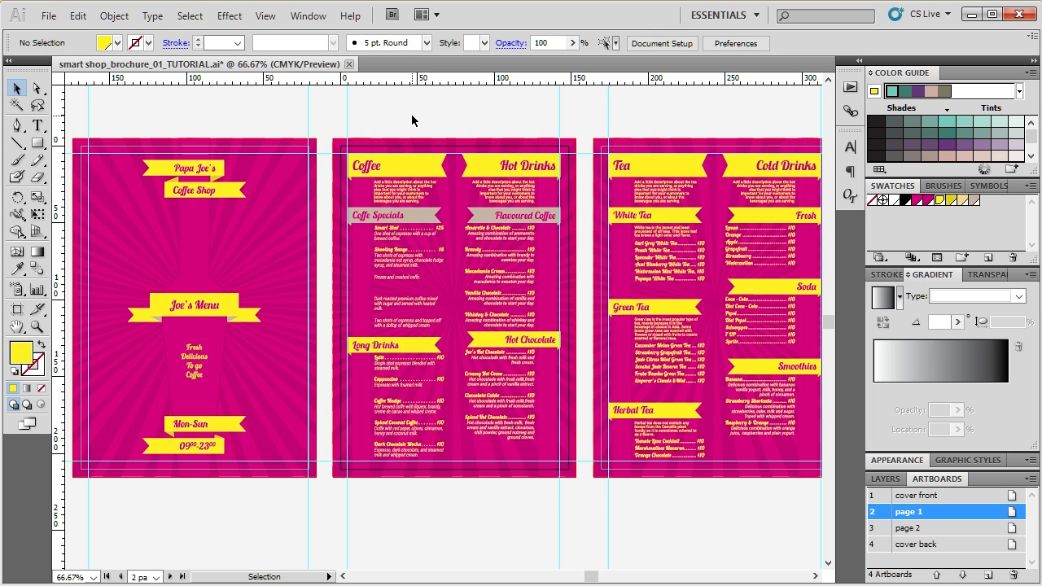
Save the outlined brochure as smart shop_brochure_01_PRINT in Illustrator CS5 format and check the outlined description under the Coffee heading
{"action": "left_click", "coordinate": [43, 17]}
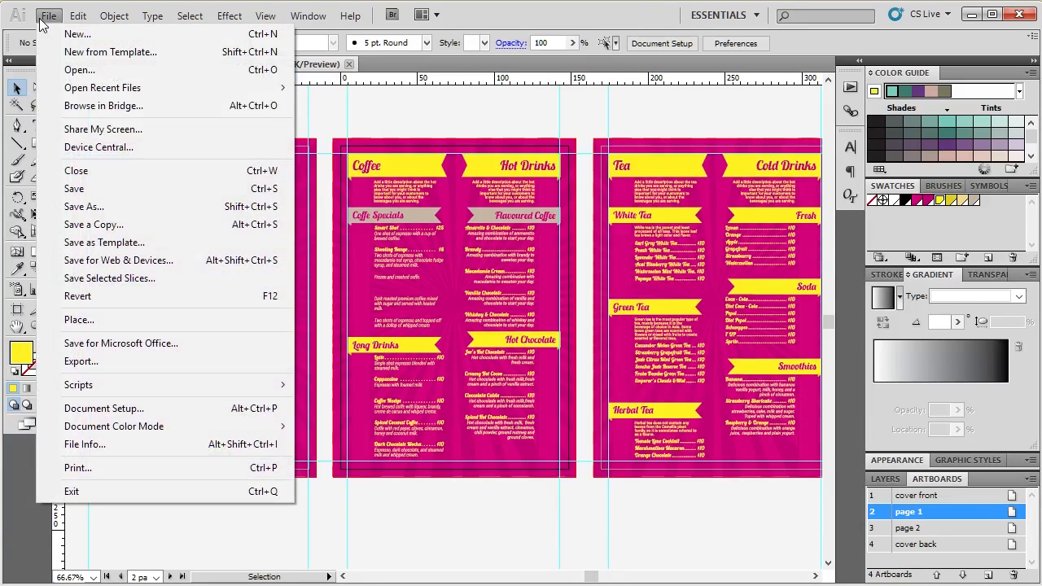
{"action": "left_click", "coordinate": [74, 206]}
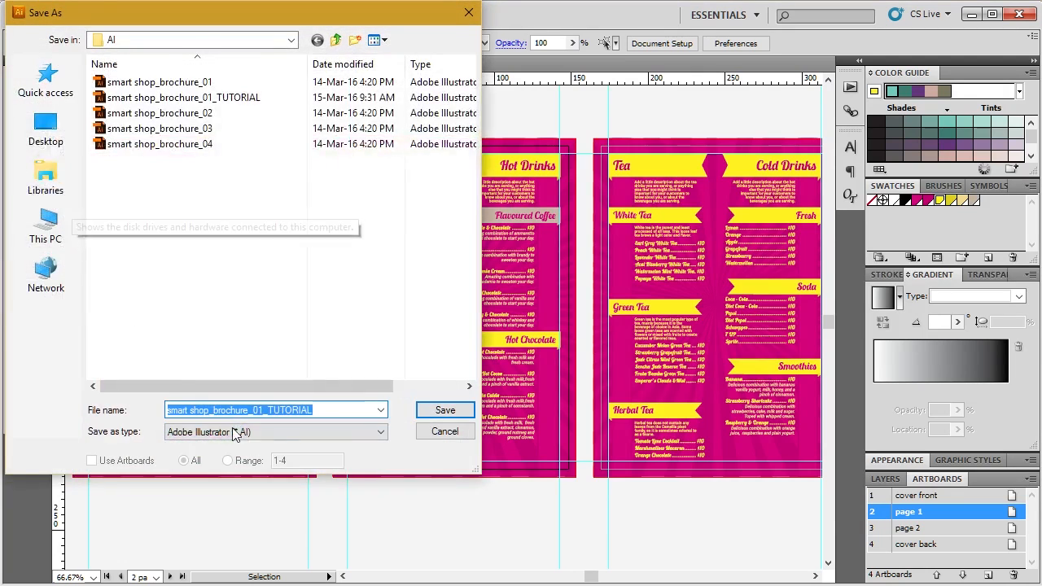
{"action": "left_click_drag", "start_coordinate": [330, 409], "coordinate": [269, 410]}
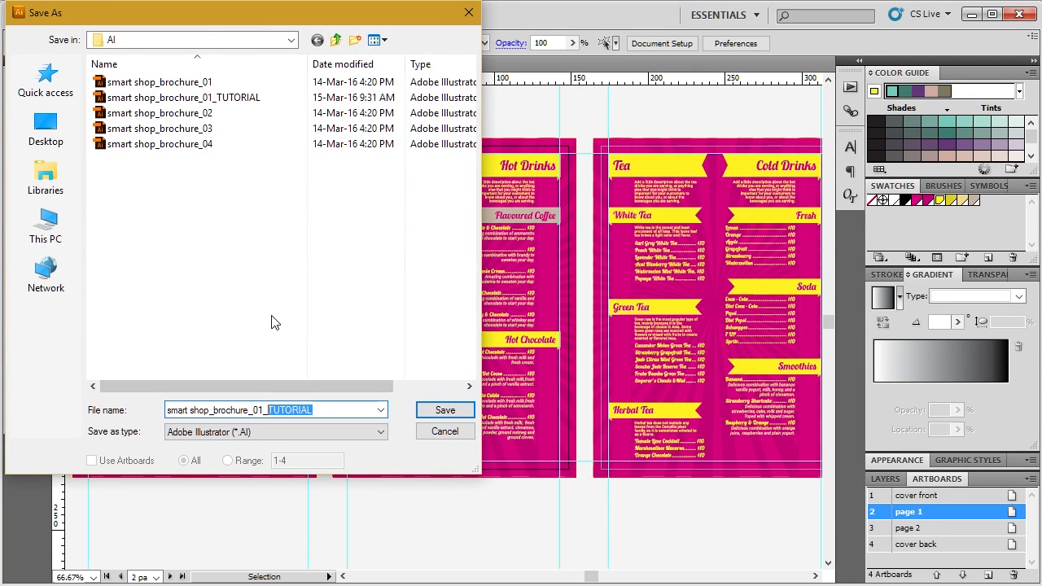
{"action": "type", "text": "PRINT"}
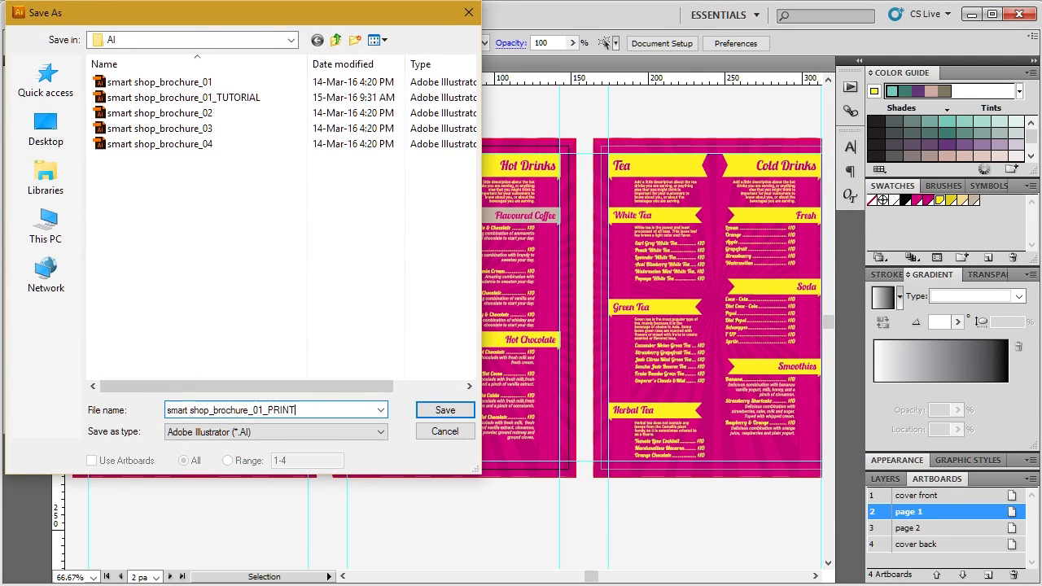
{"action": "left_click", "coordinate": [433, 414]}
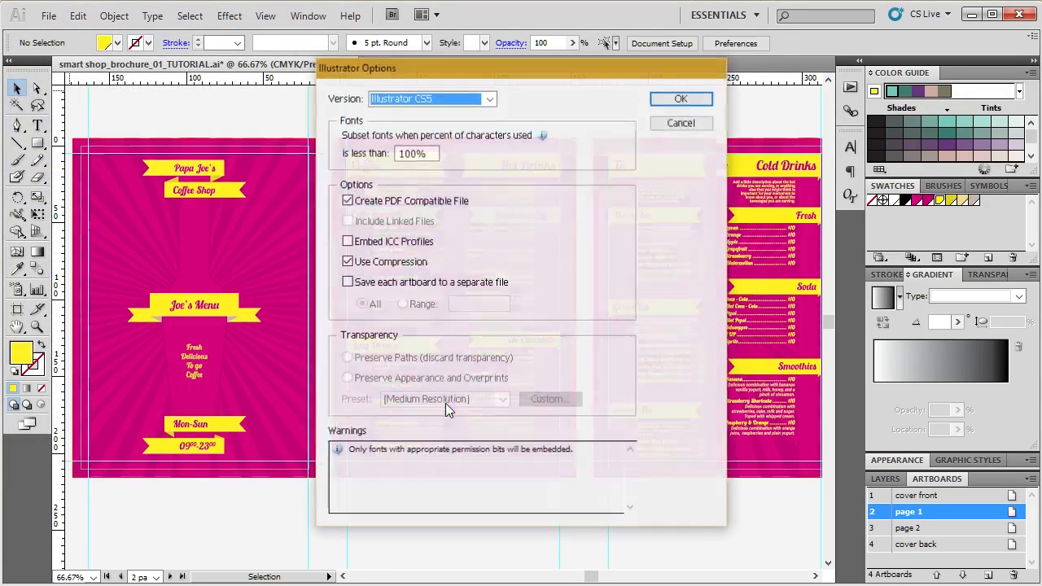
{"action": "left_click", "coordinate": [678, 98]}
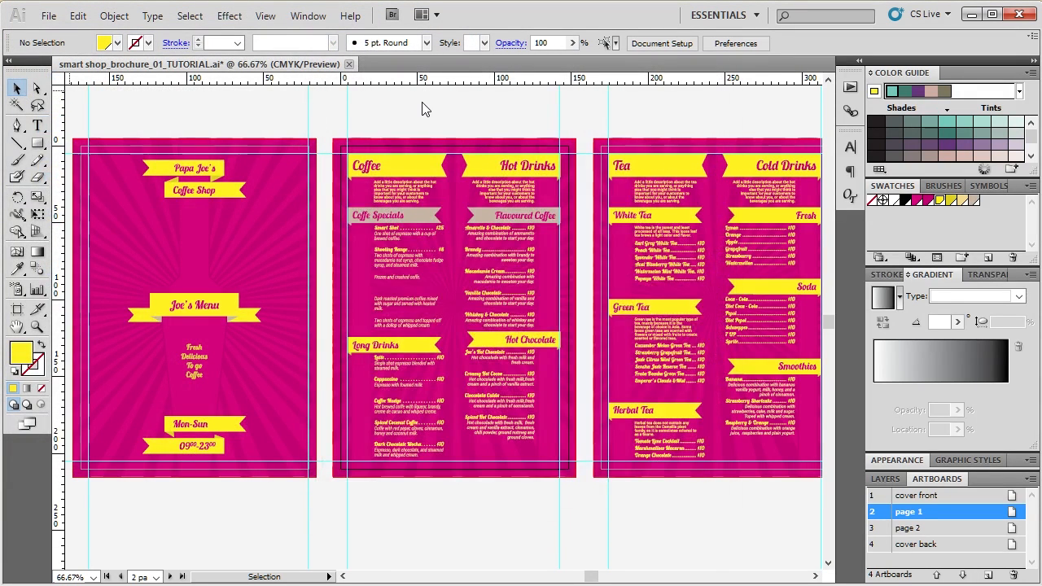
{"action": "left_click", "coordinate": [424, 193]}
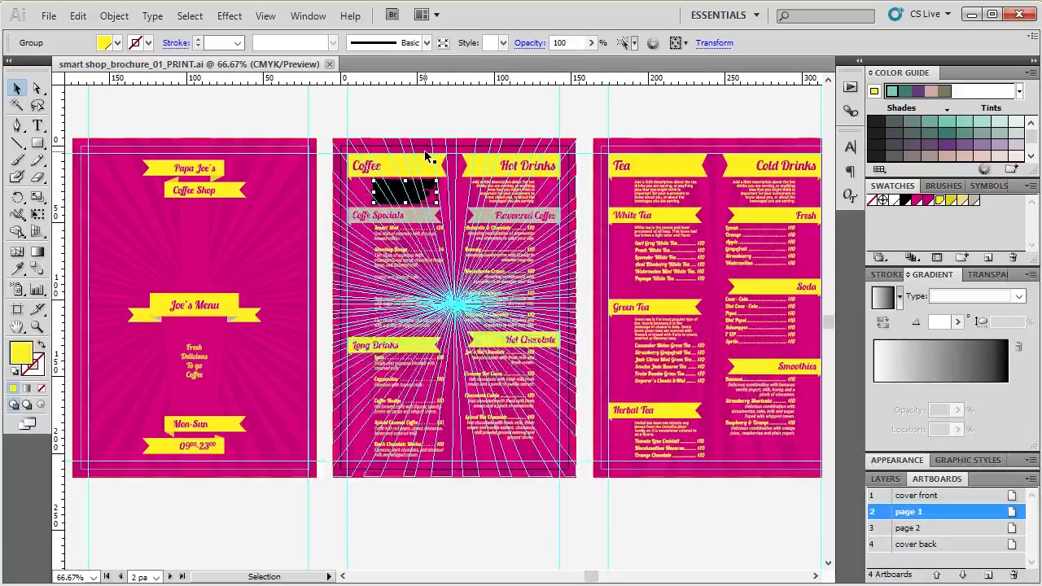
{"action": "left_click", "coordinate": [405, 127]}
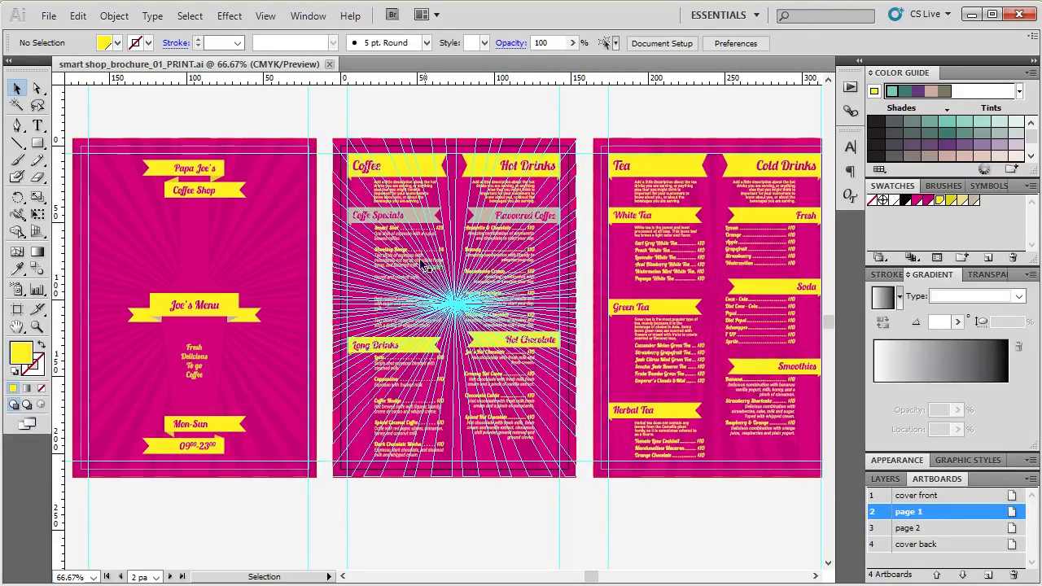